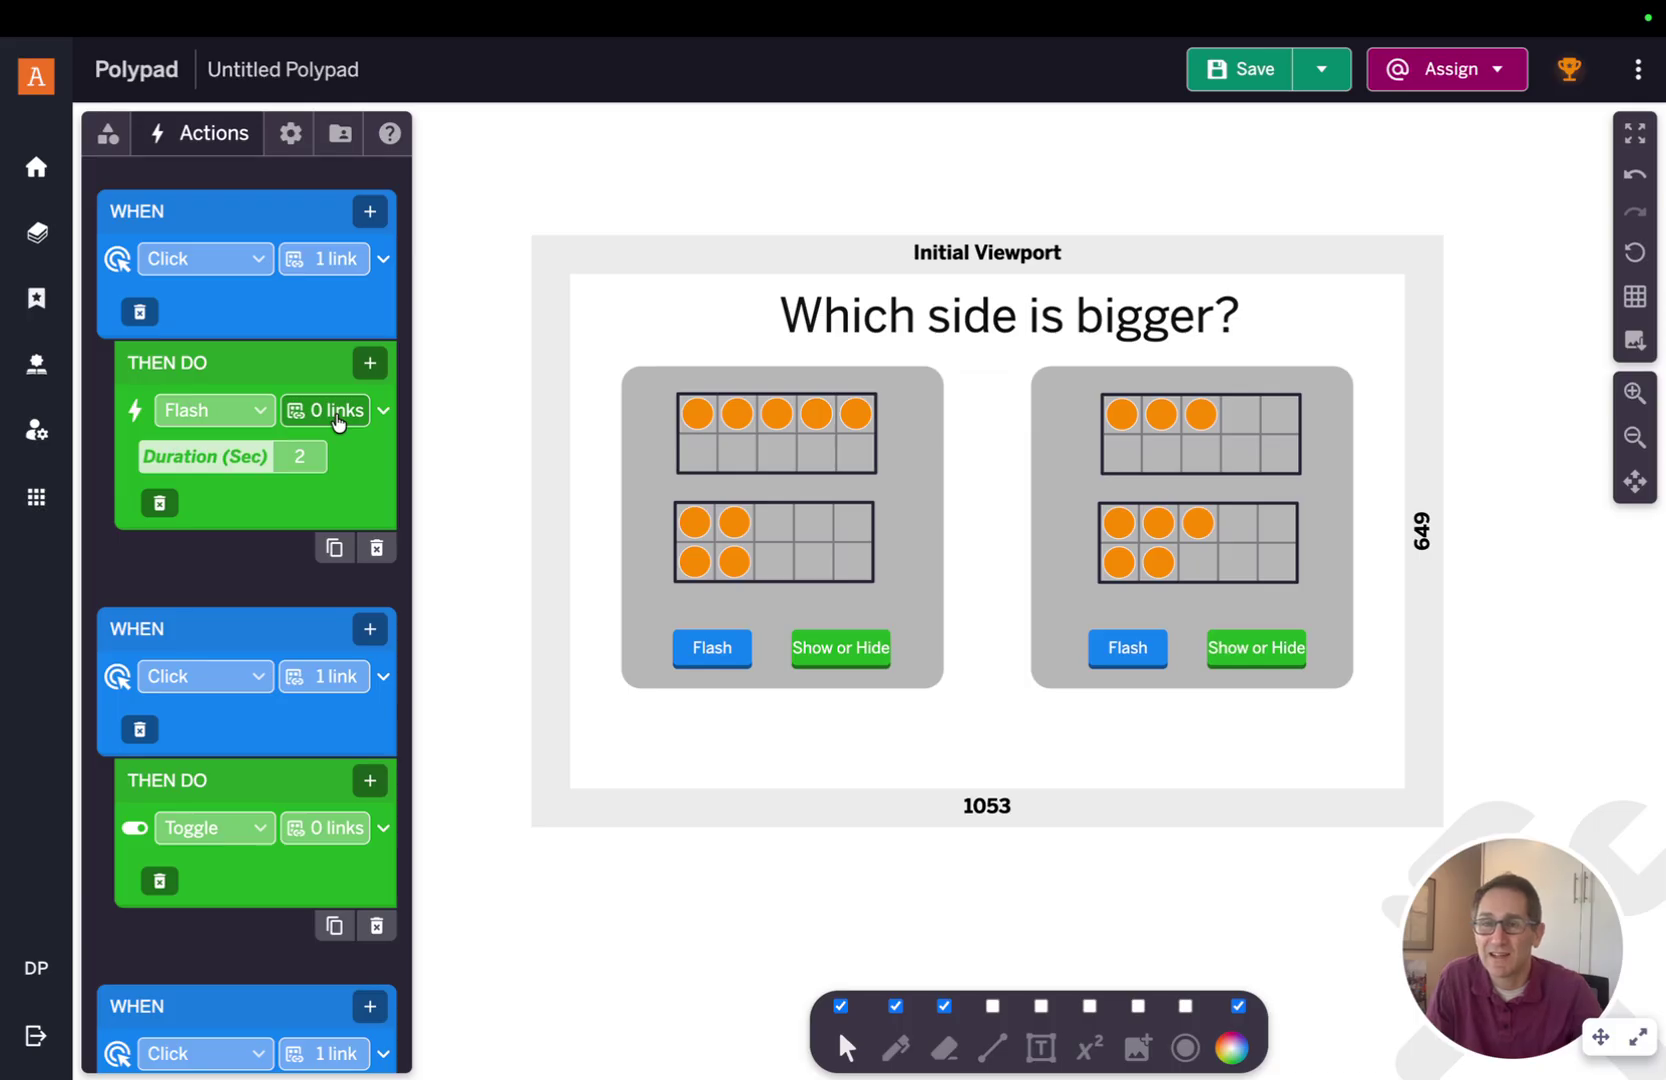
# - Move both grey rectangles together down below the ten frames and buttons so they no longer lie behind them
pyautogui.click(651, 602)
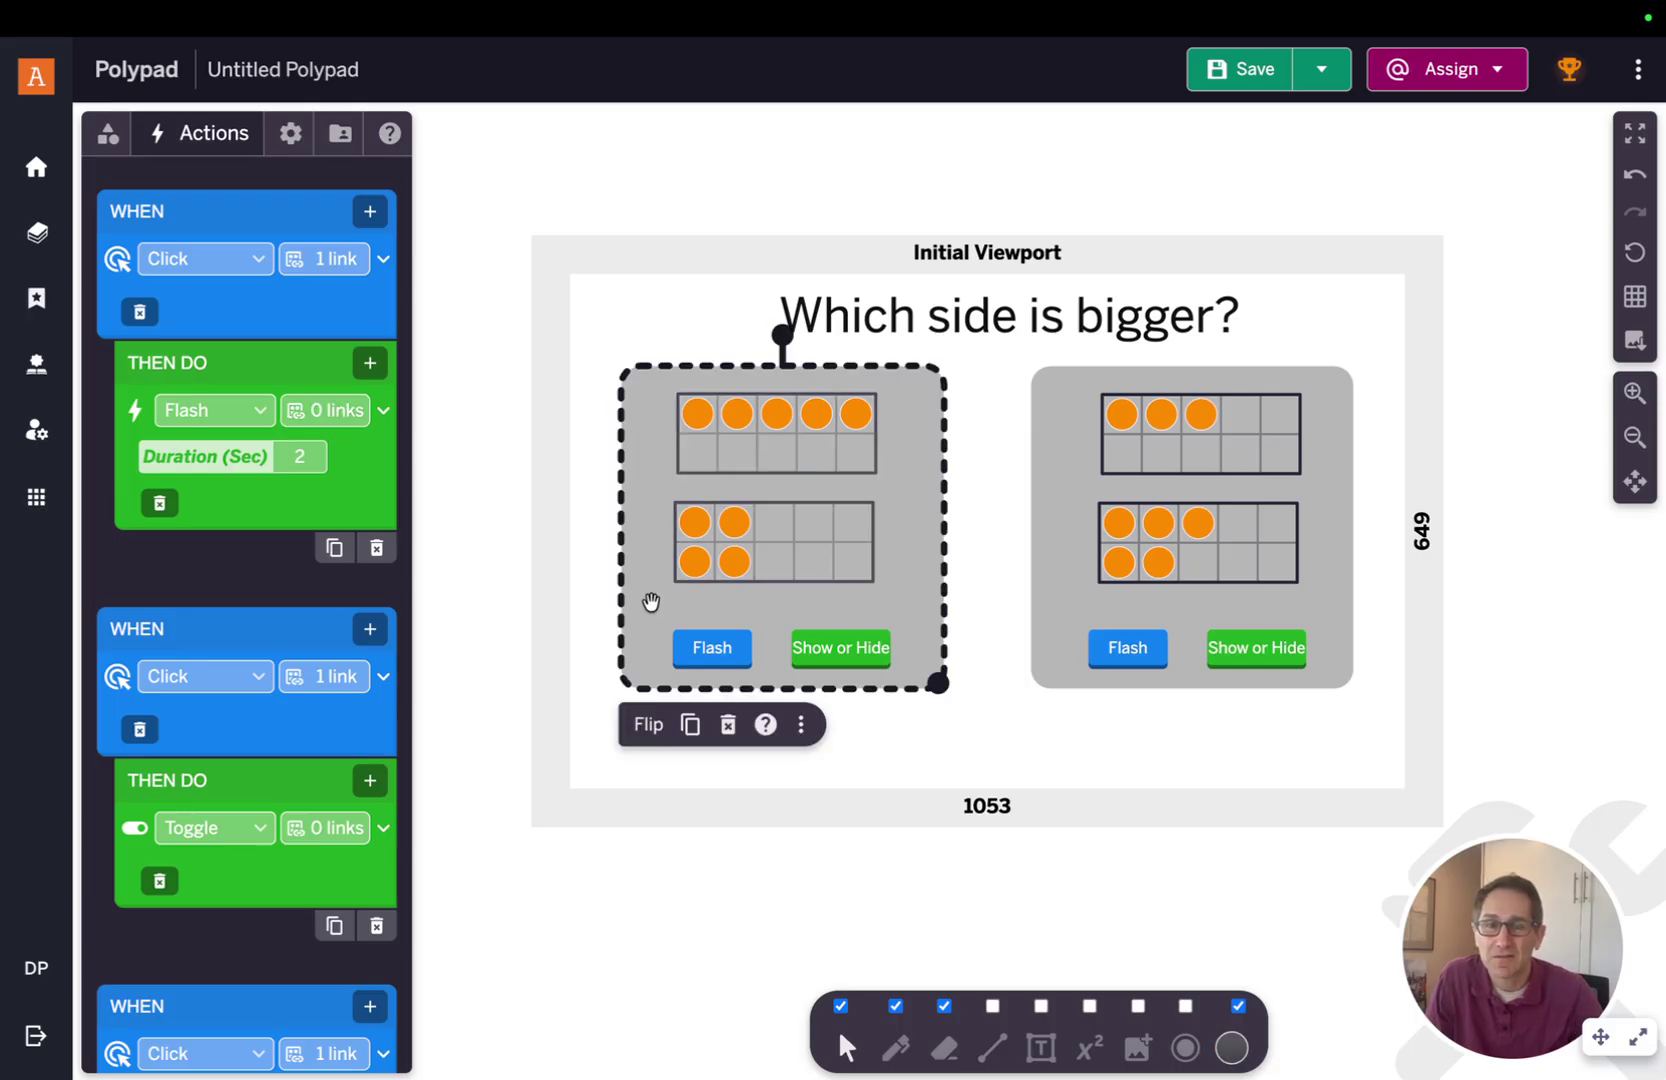
pyautogui.keyDown('shift'); pyautogui.click(1053, 614); pyautogui.keyUp('shift')
pyautogui.moveTo(1060, 606); pyautogui.dragTo(1070, 972)
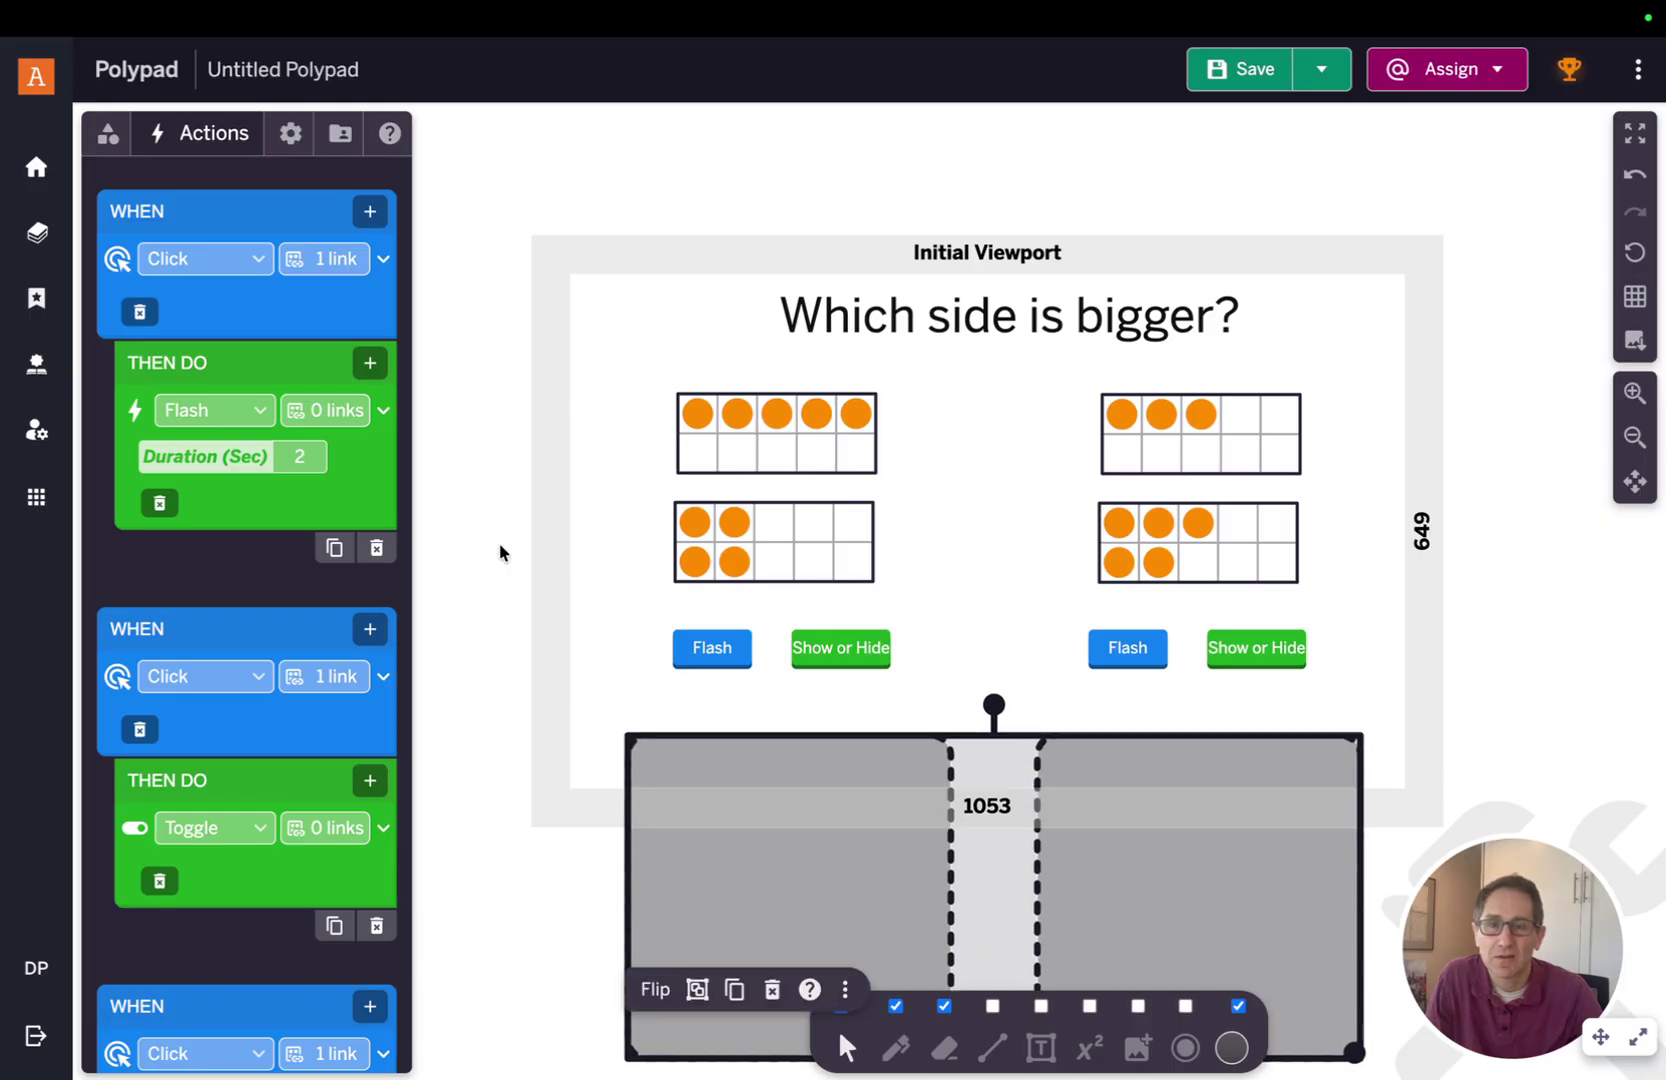
pyautogui.click(500, 552)
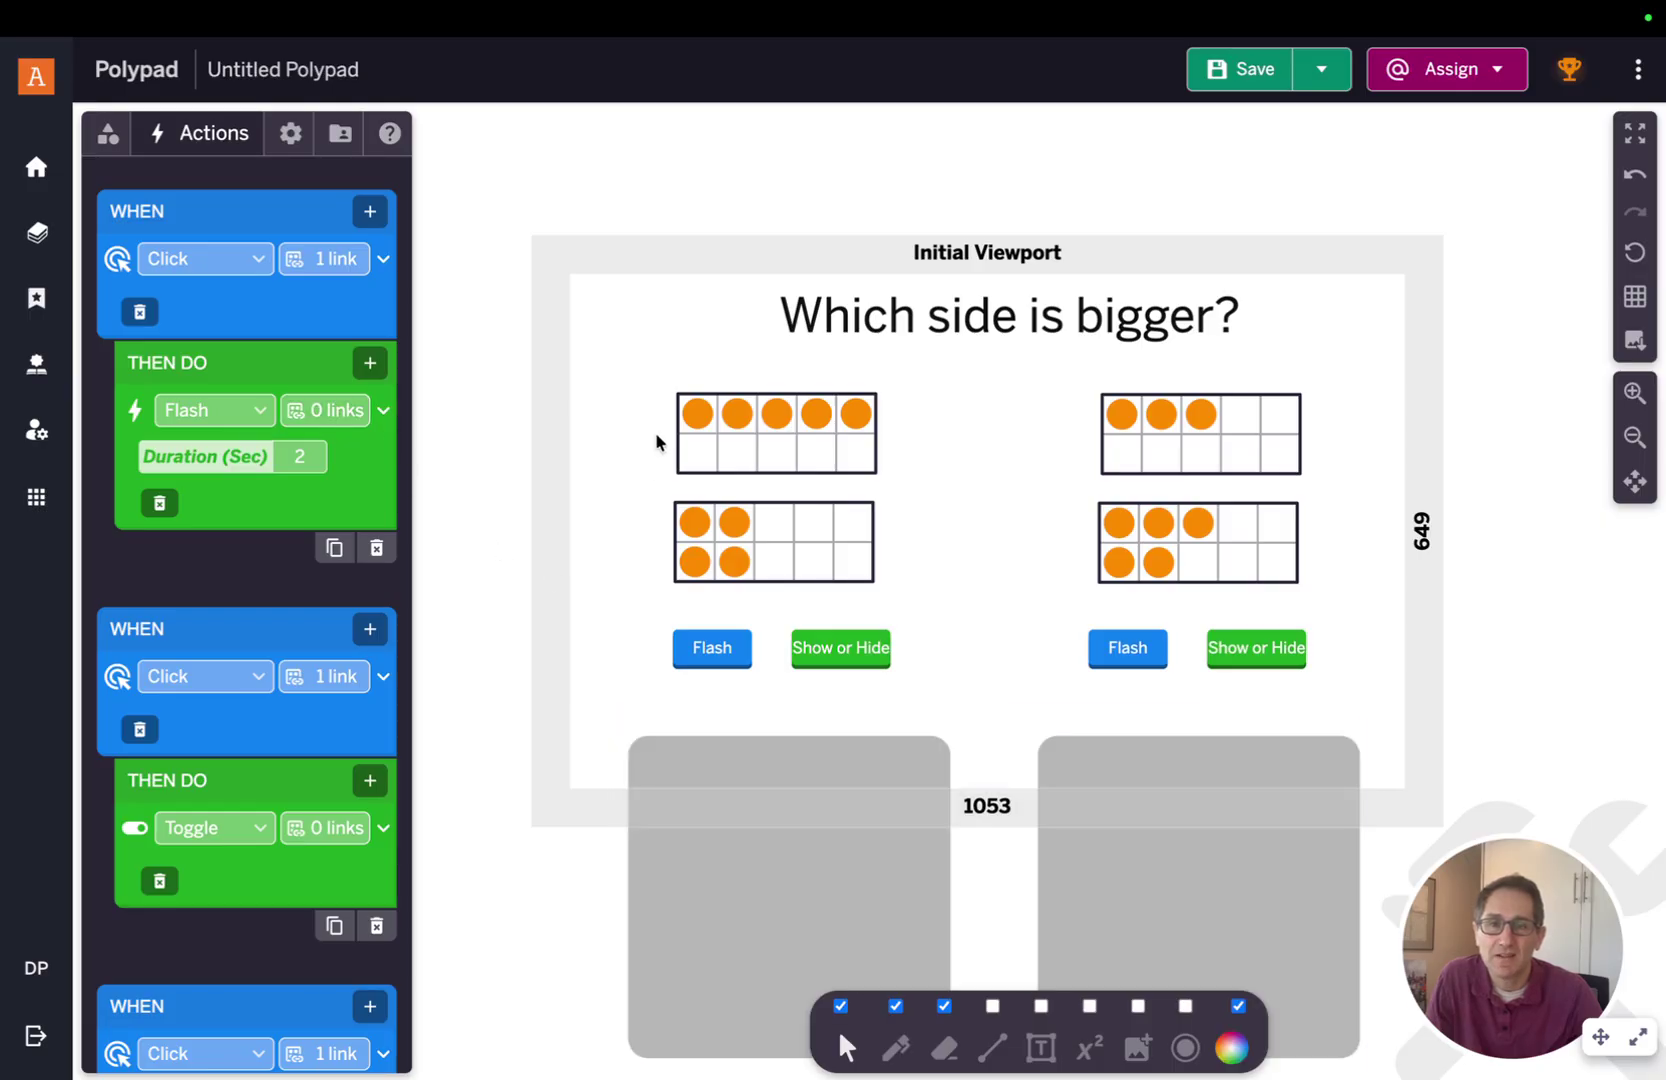
# - Shift the left side's lower ten frame, together with its four counters, slightly down
pyautogui.moveTo(633, 374); pyautogui.dragTo(644, 480)
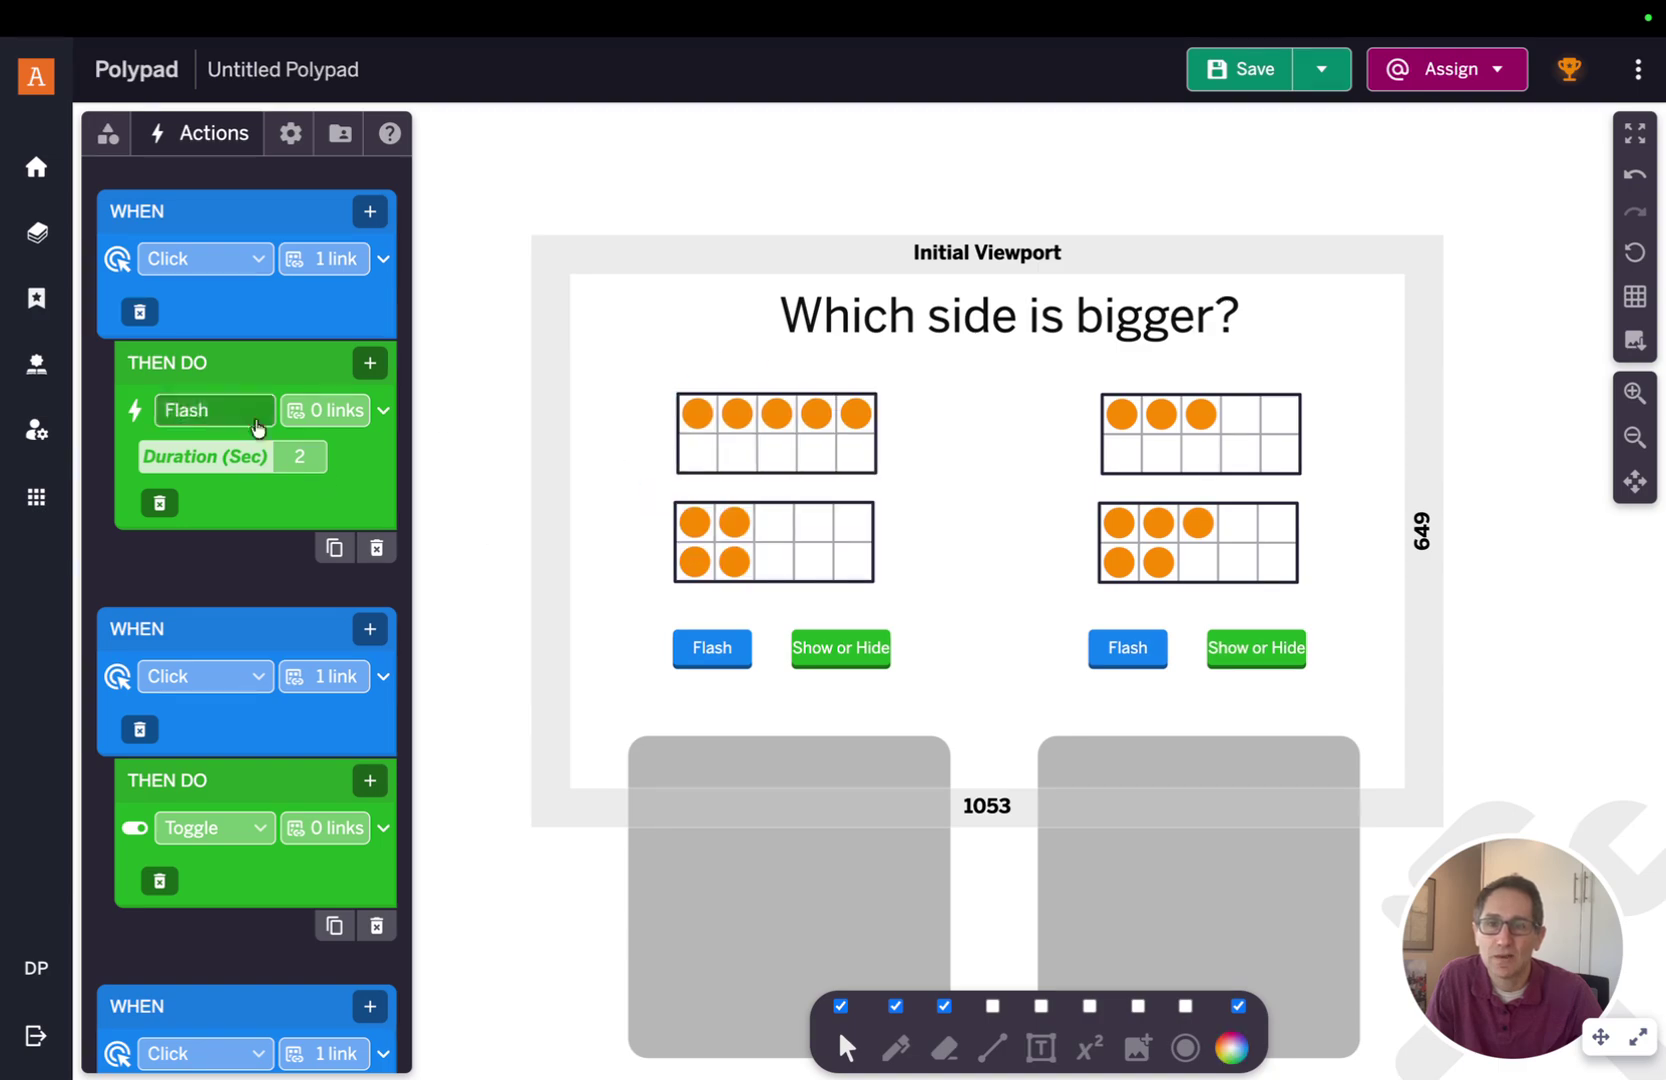
pyautogui.moveTo(751, 512); pyautogui.dragTo(755, 484)
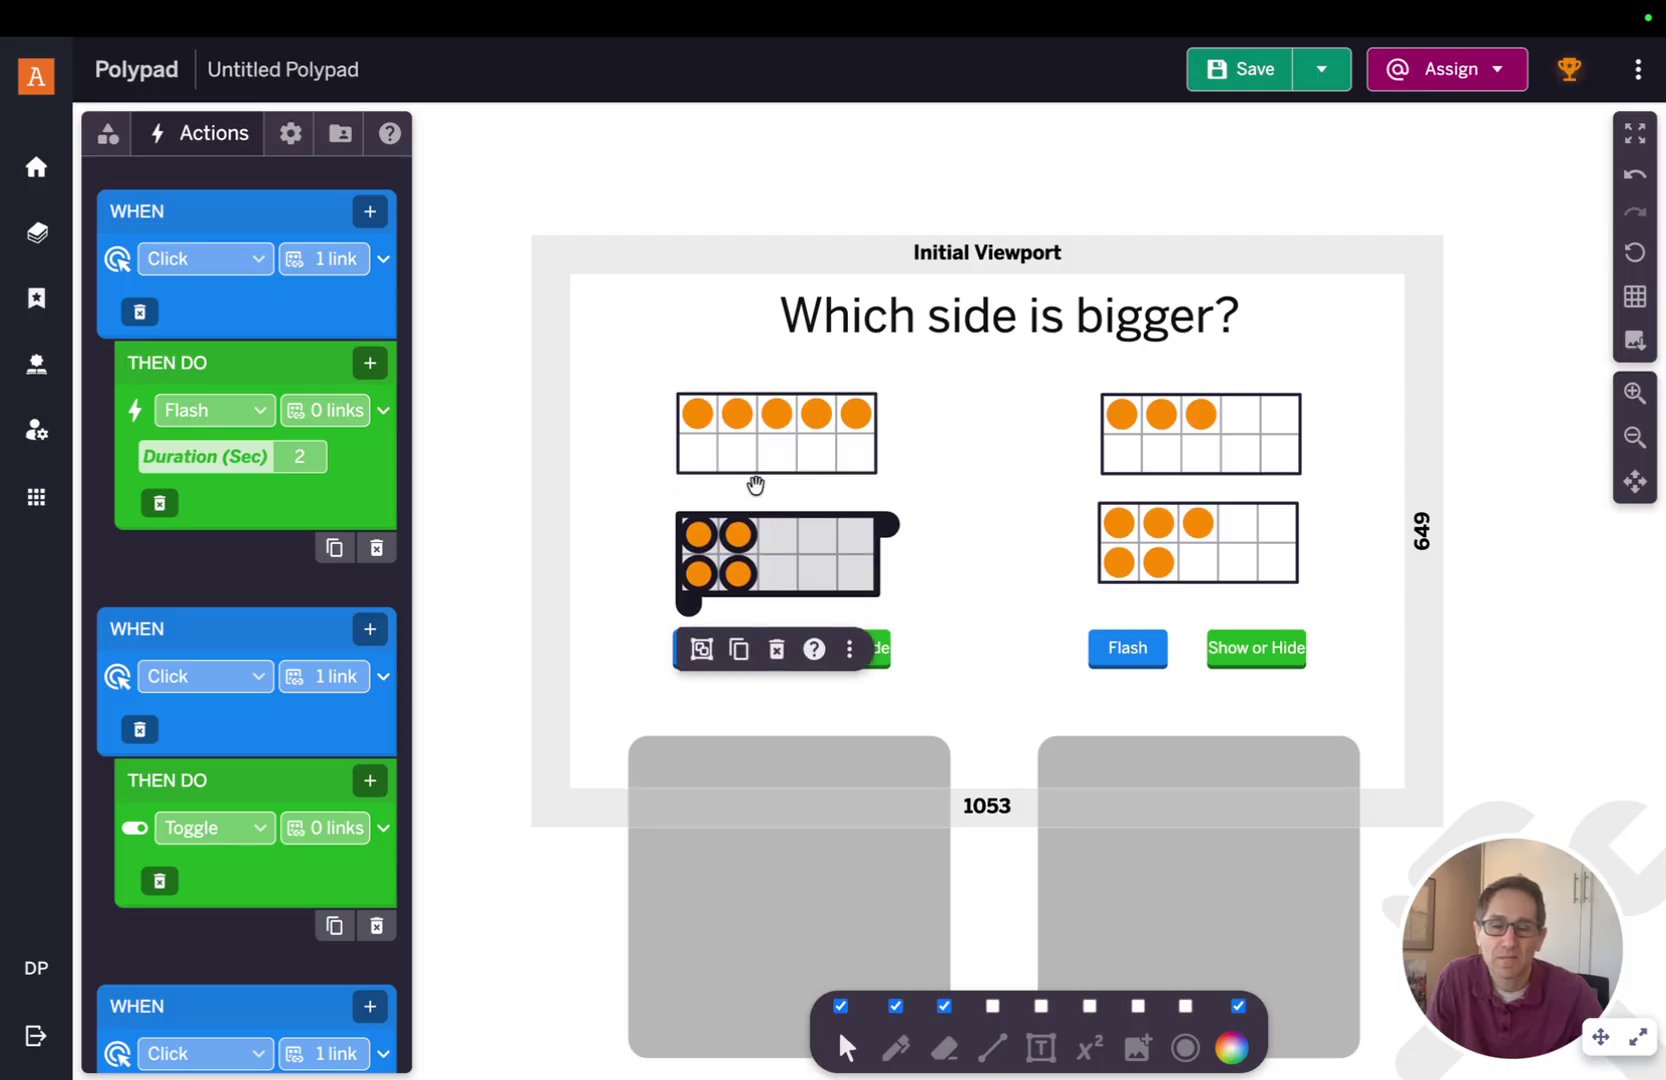
pyautogui.click(1020, 515)
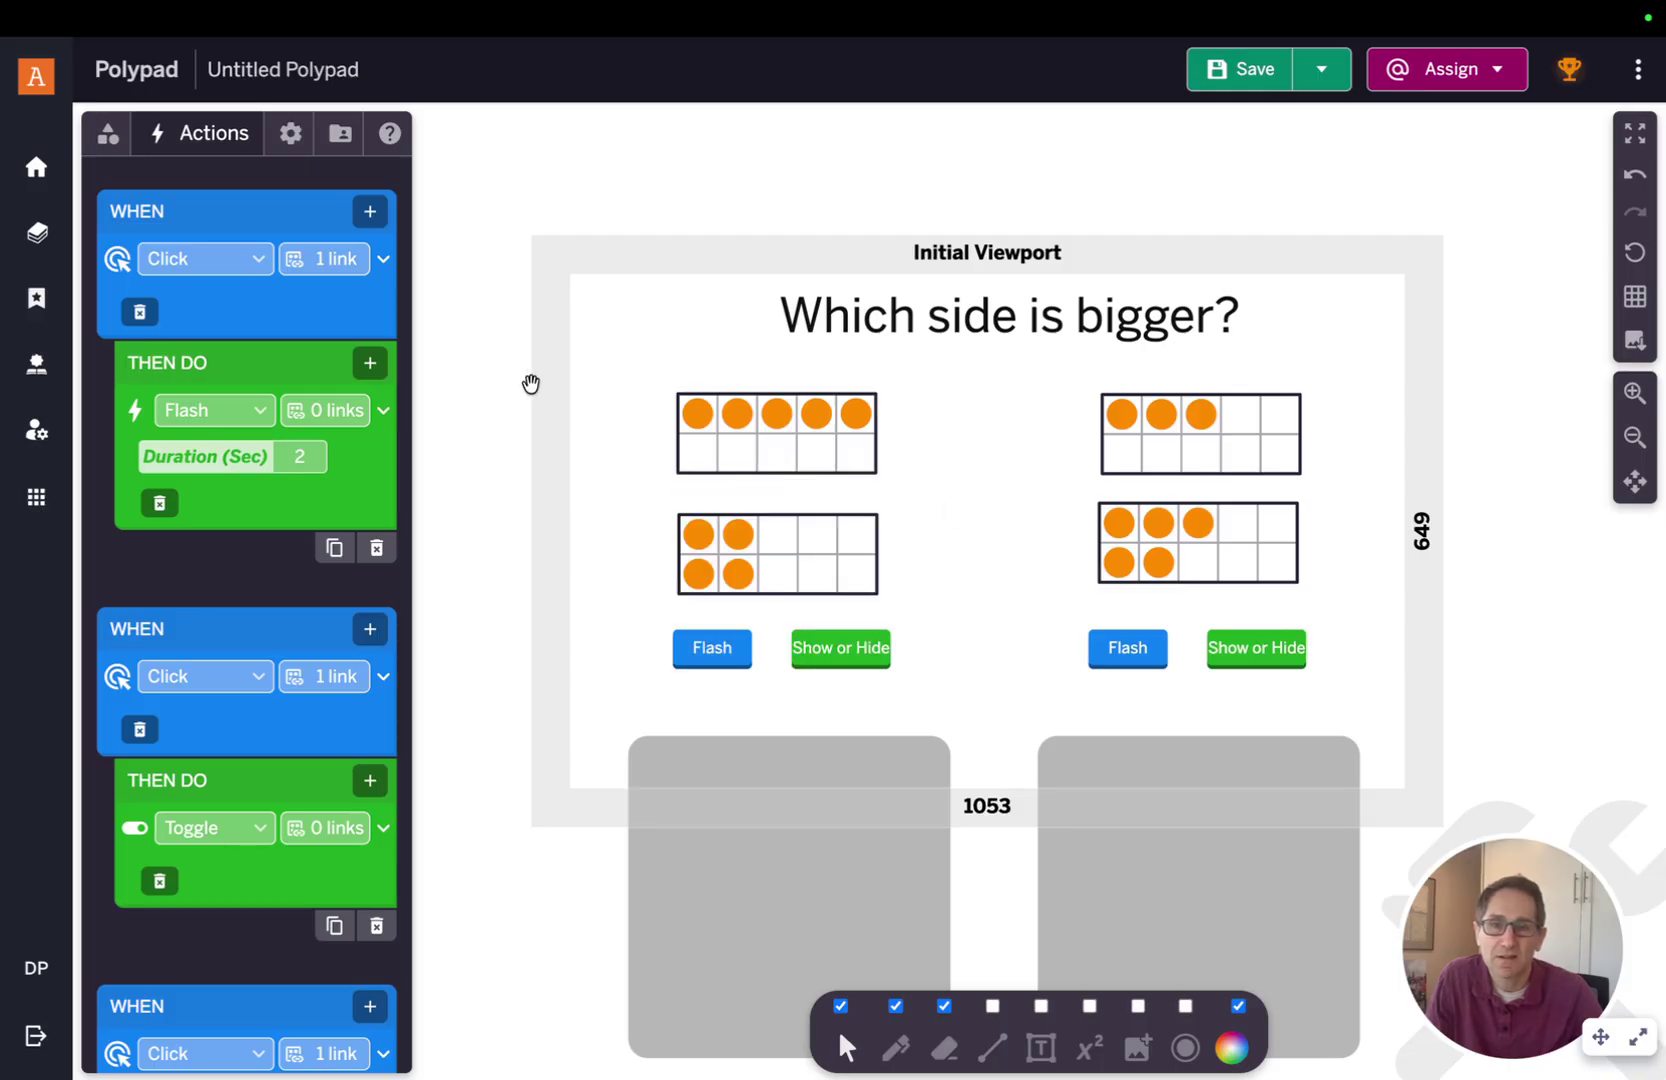
# - Link the first Flash action to the left side's nine counters and both ten frames
pyautogui.click(322, 412)
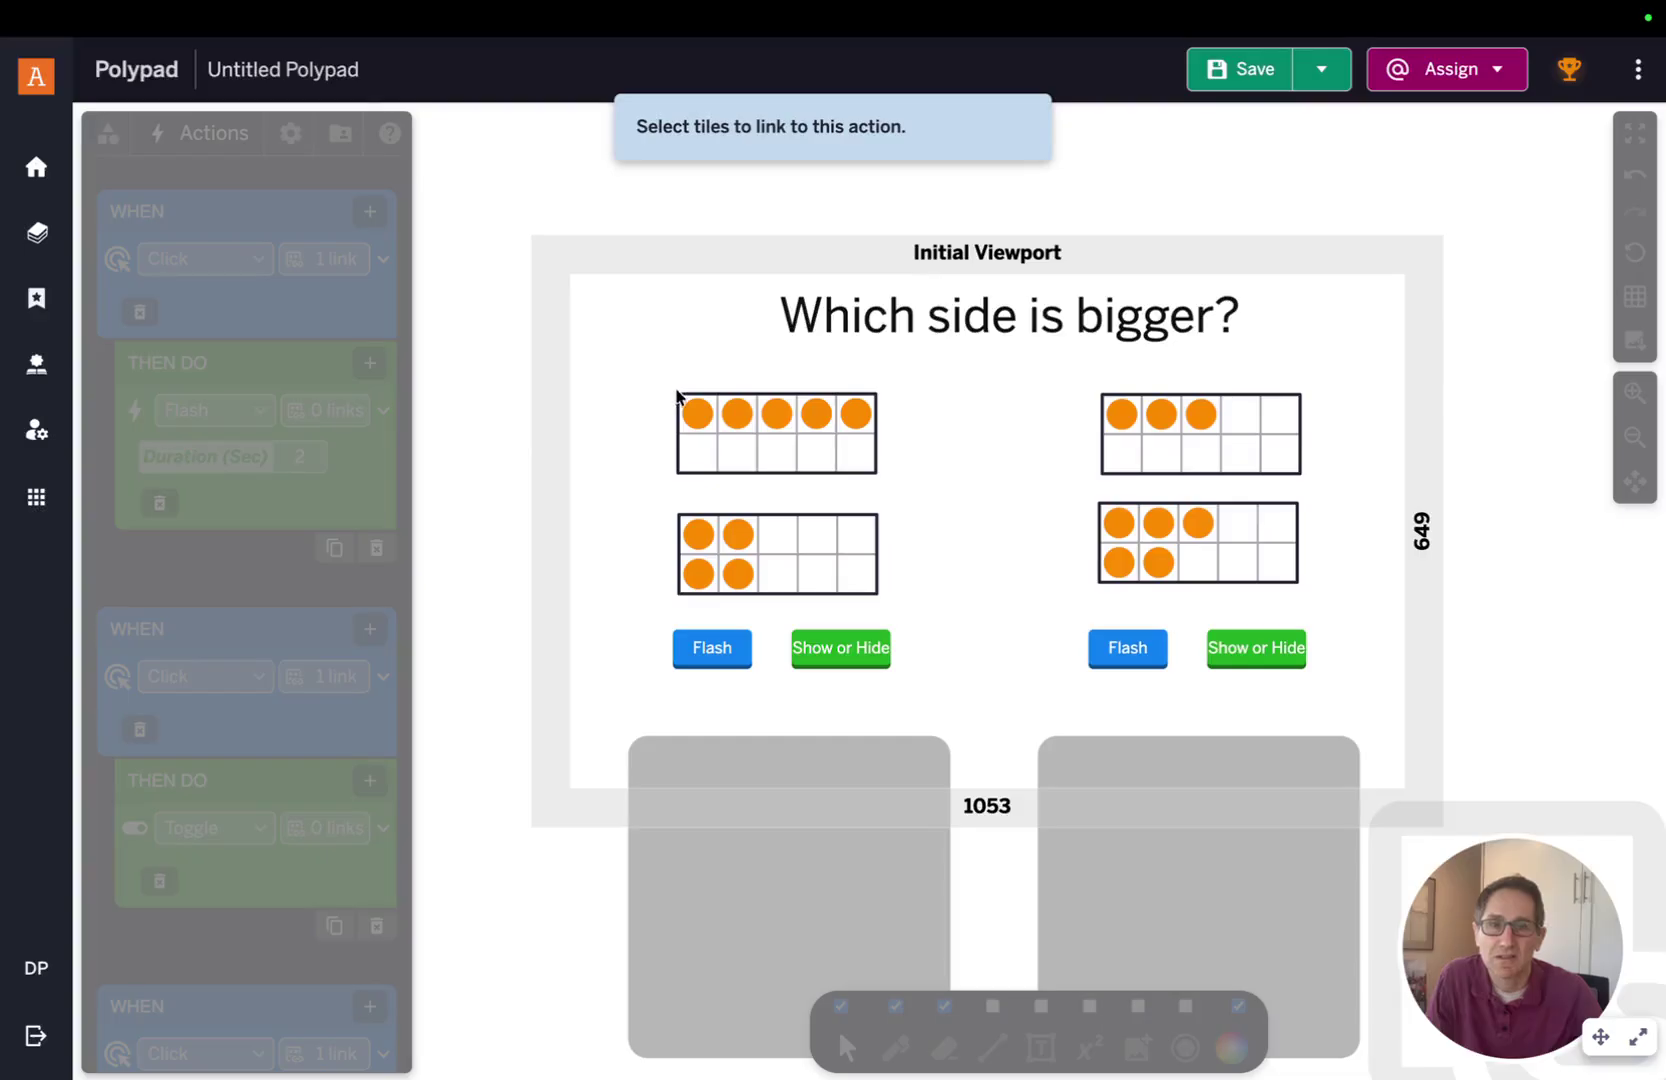
pyautogui.moveTo(624, 357); pyautogui.dragTo(892, 603)
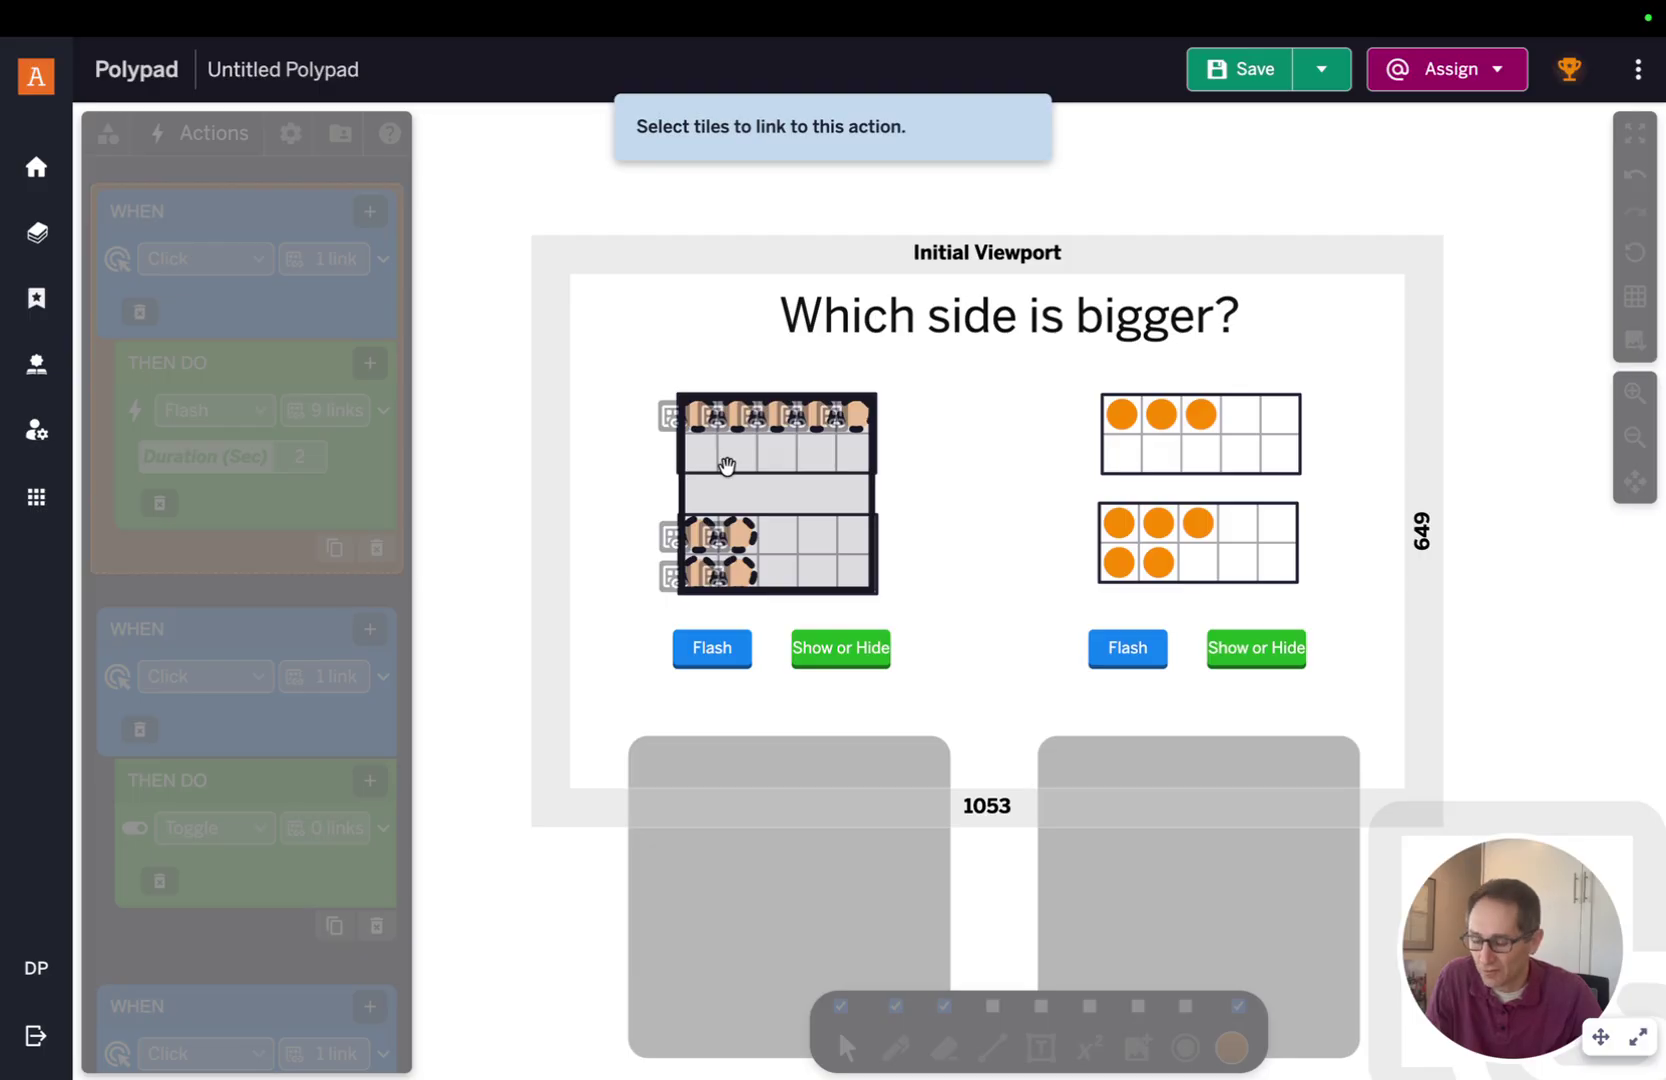
pyautogui.click(780, 457)
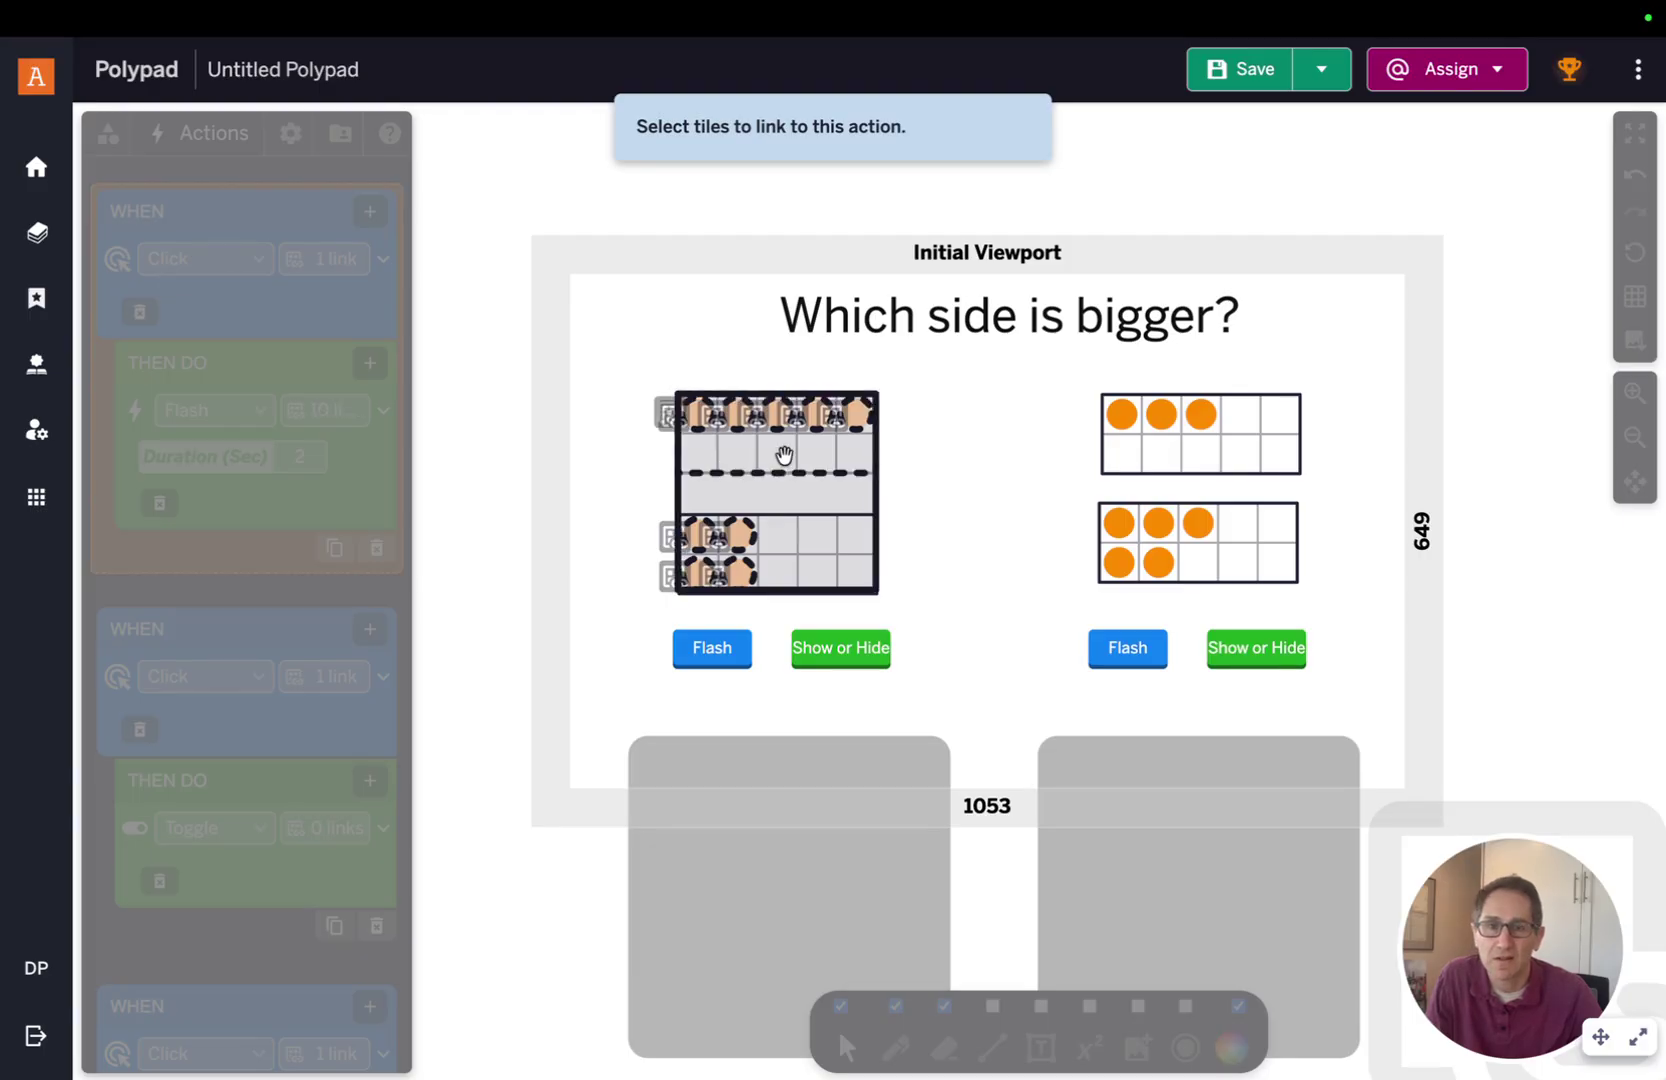
pyautogui.click(776, 533)
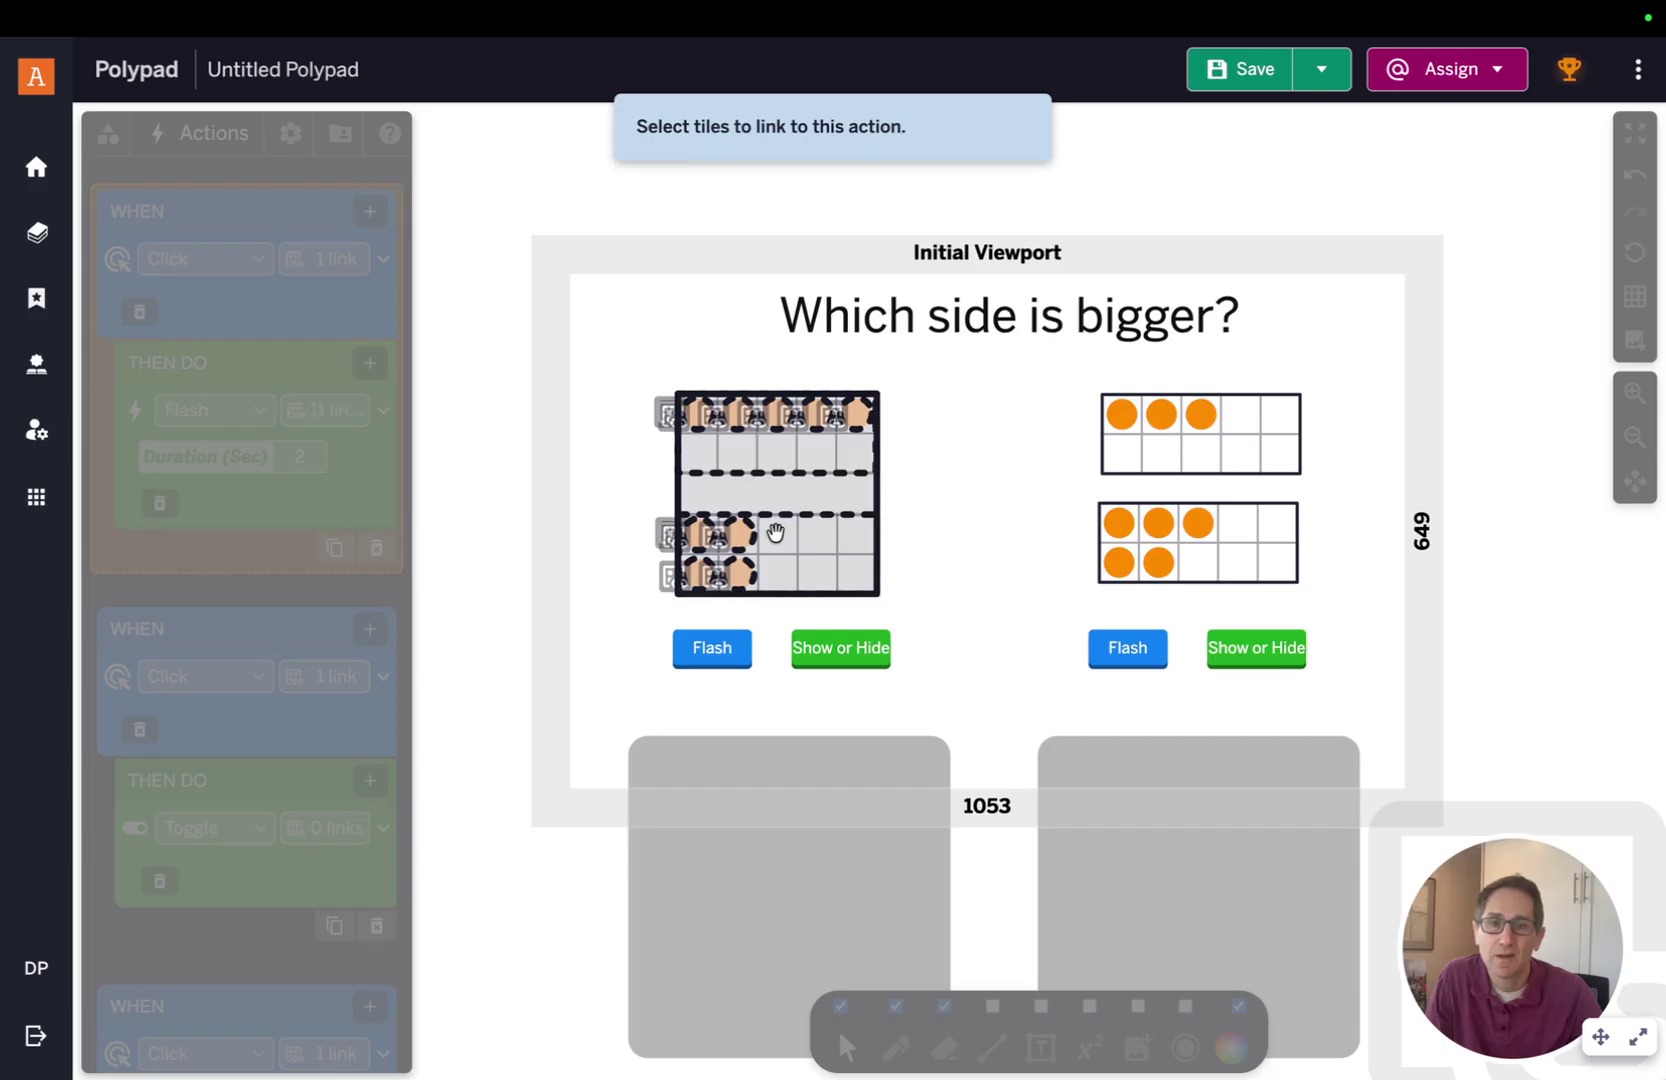
pyautogui.click(491, 479)
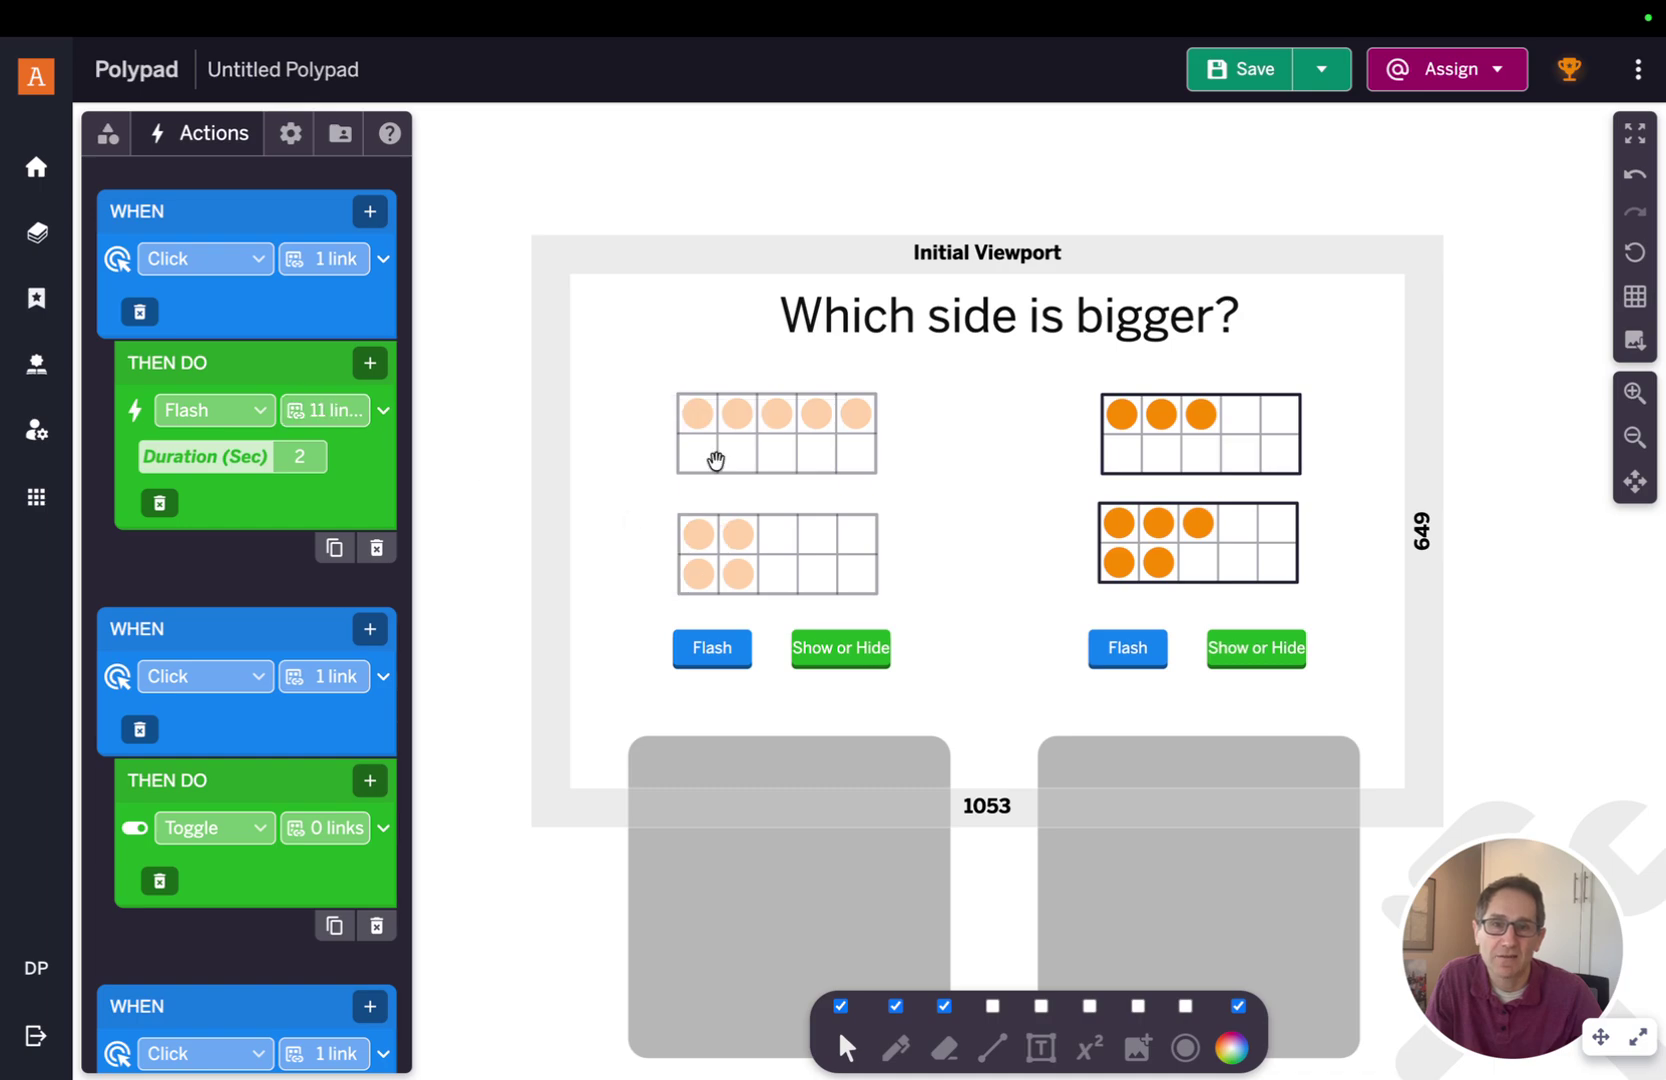
# - Keep the first show-or-hide rule set to Toggle and link it to the left side's nine counters and both ten frames
pyautogui.scroll(-3, 290, 487)
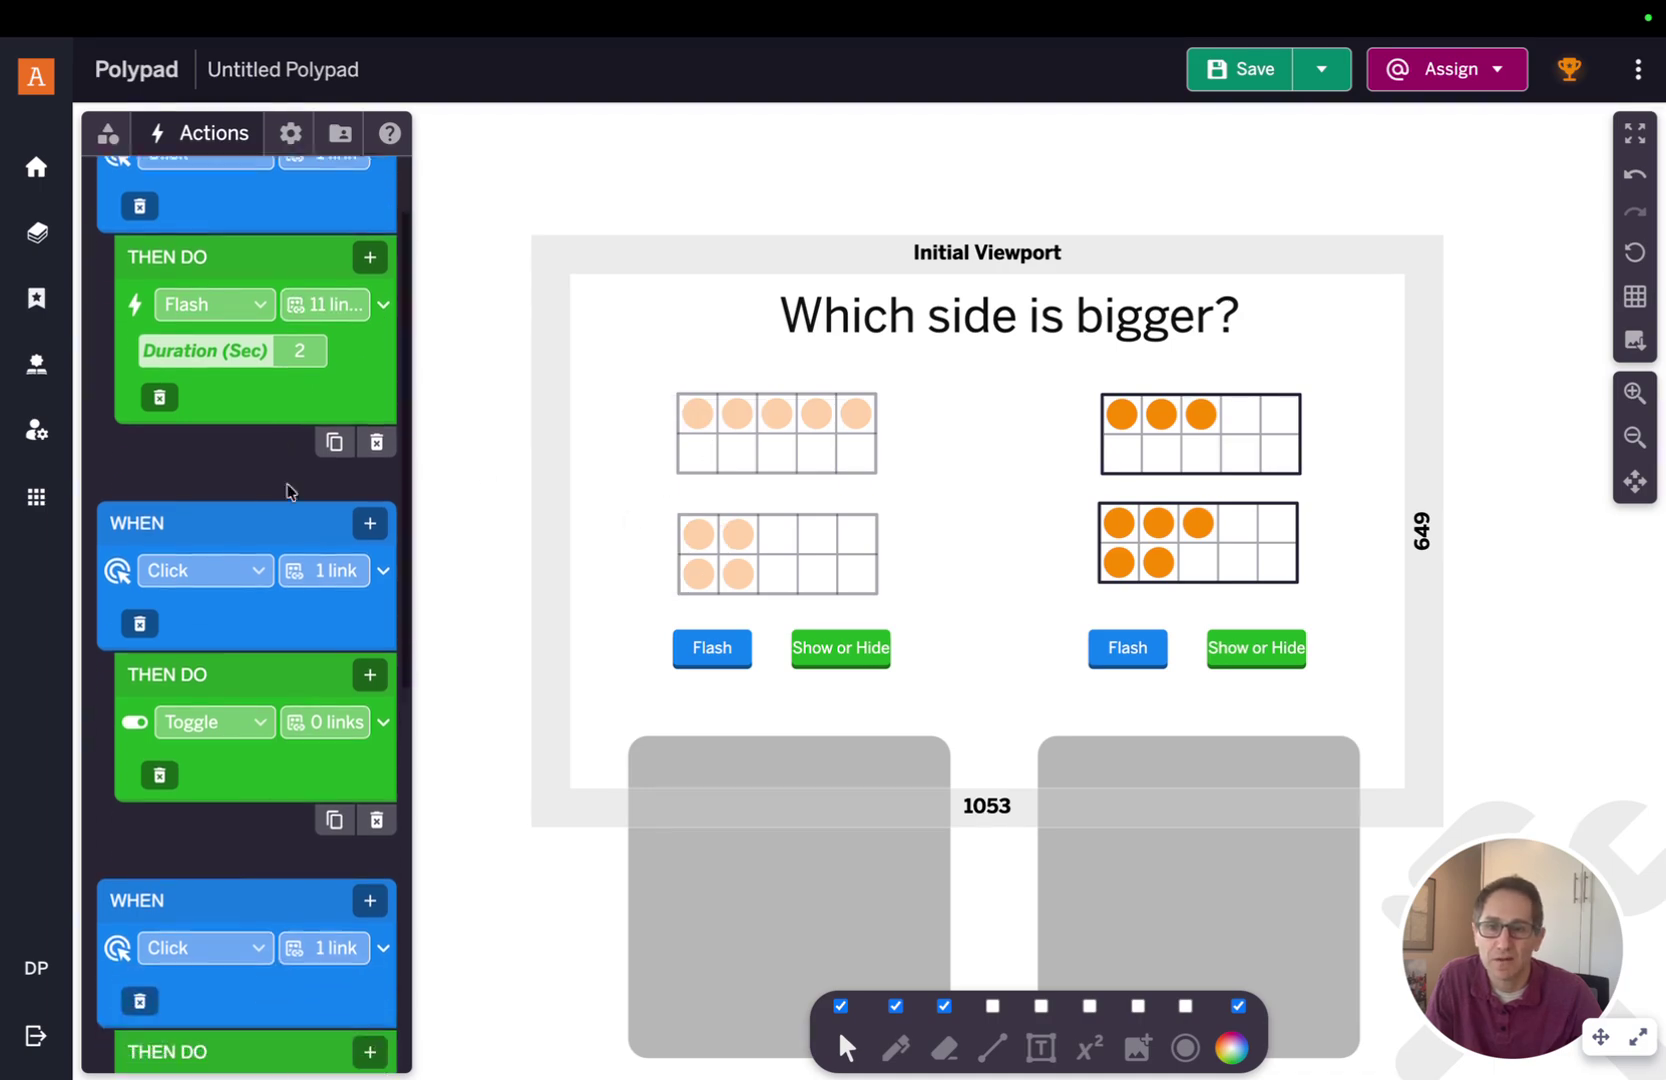
pyautogui.scroll(1, 288, 540)
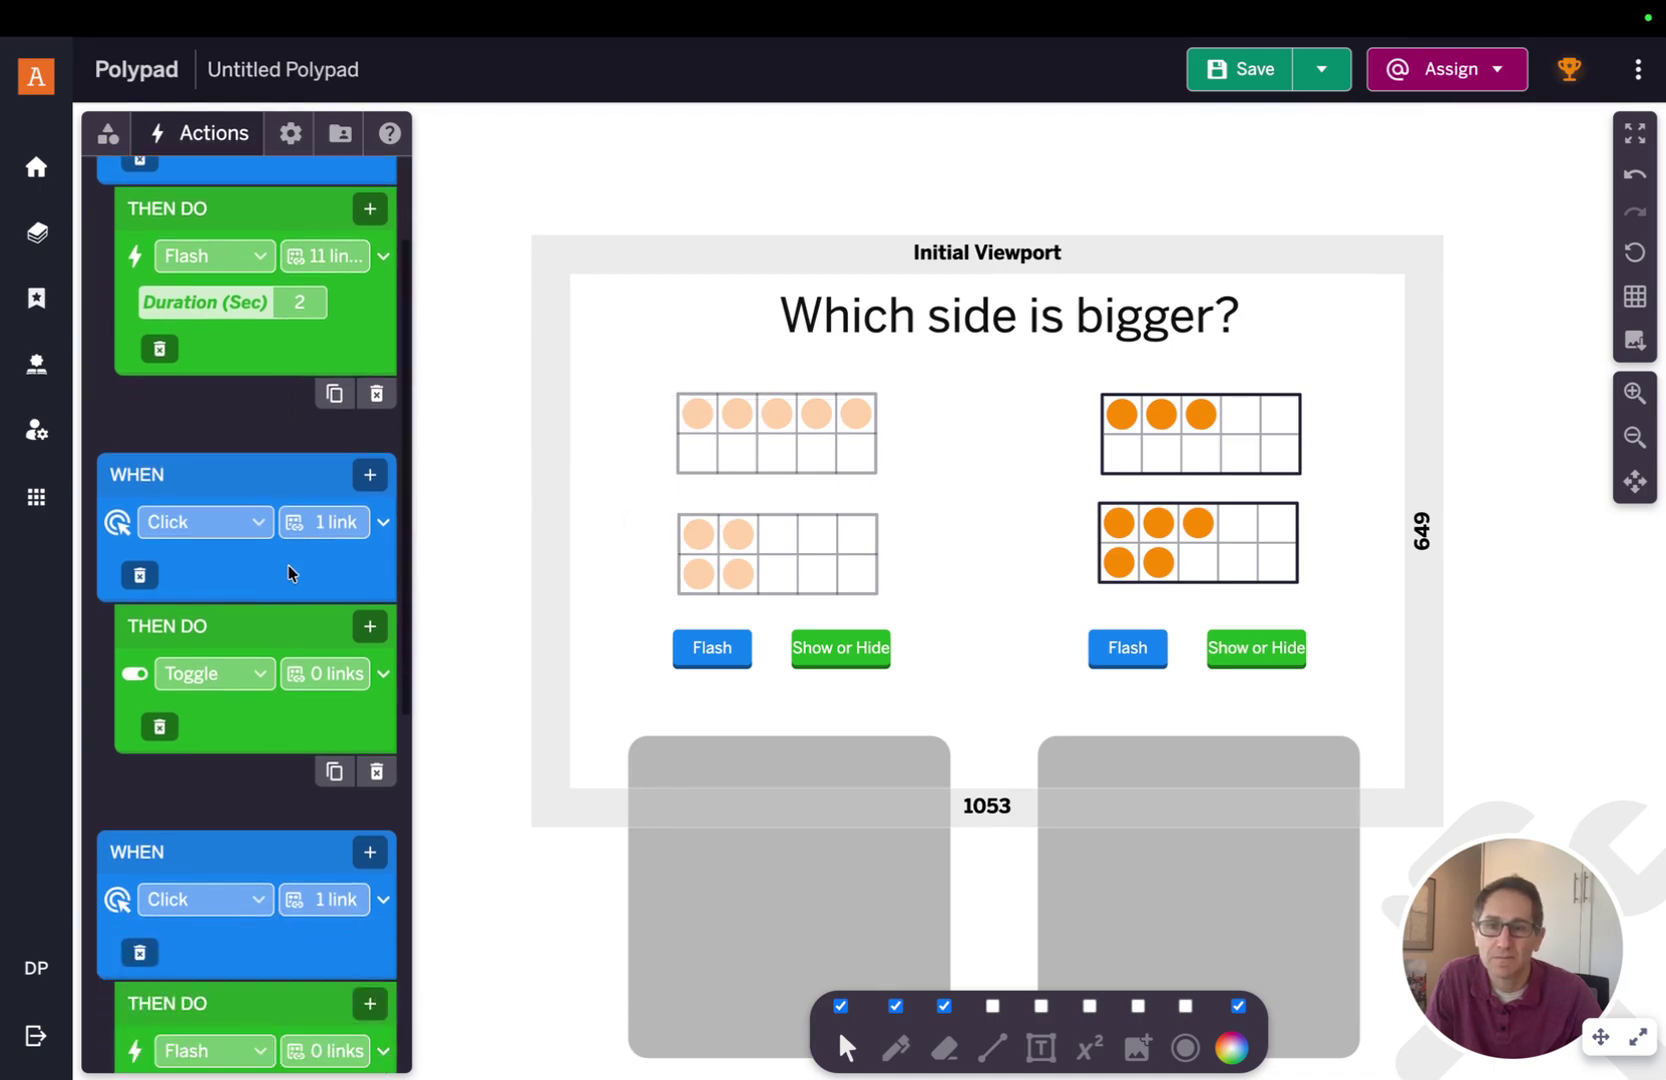
pyautogui.click(218, 677)
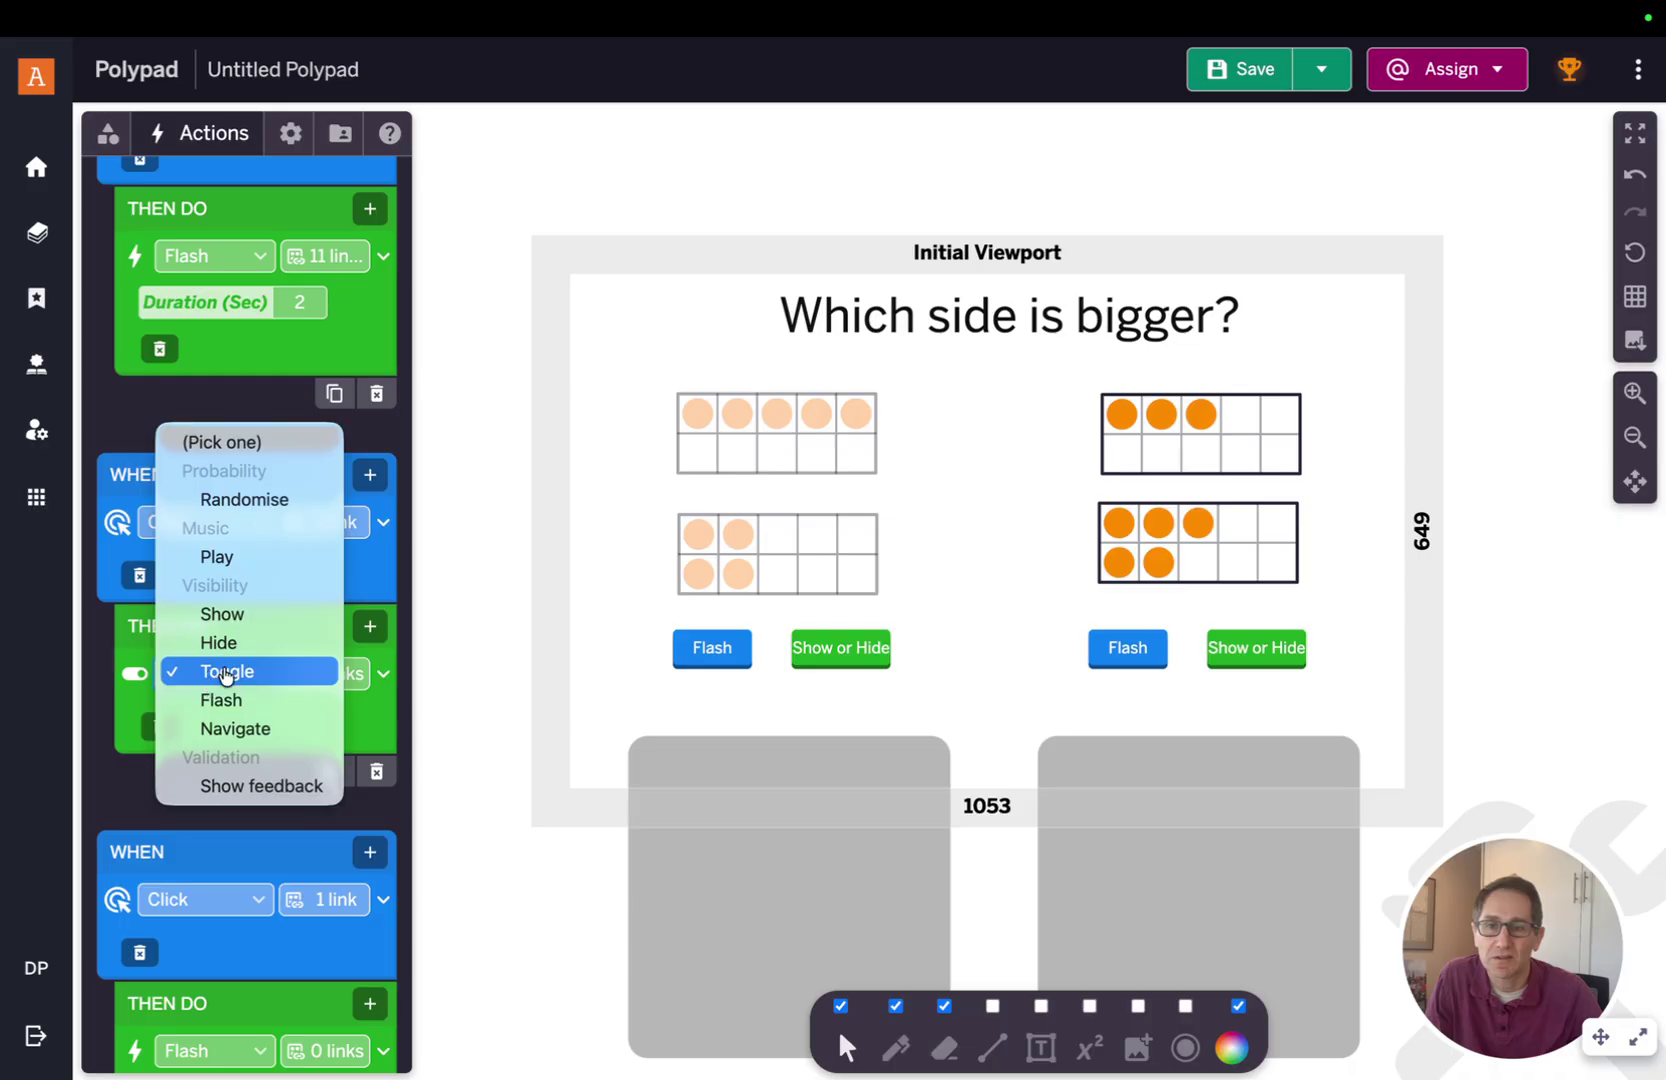
pyautogui.click(226, 674)
pyautogui.click(348, 675)
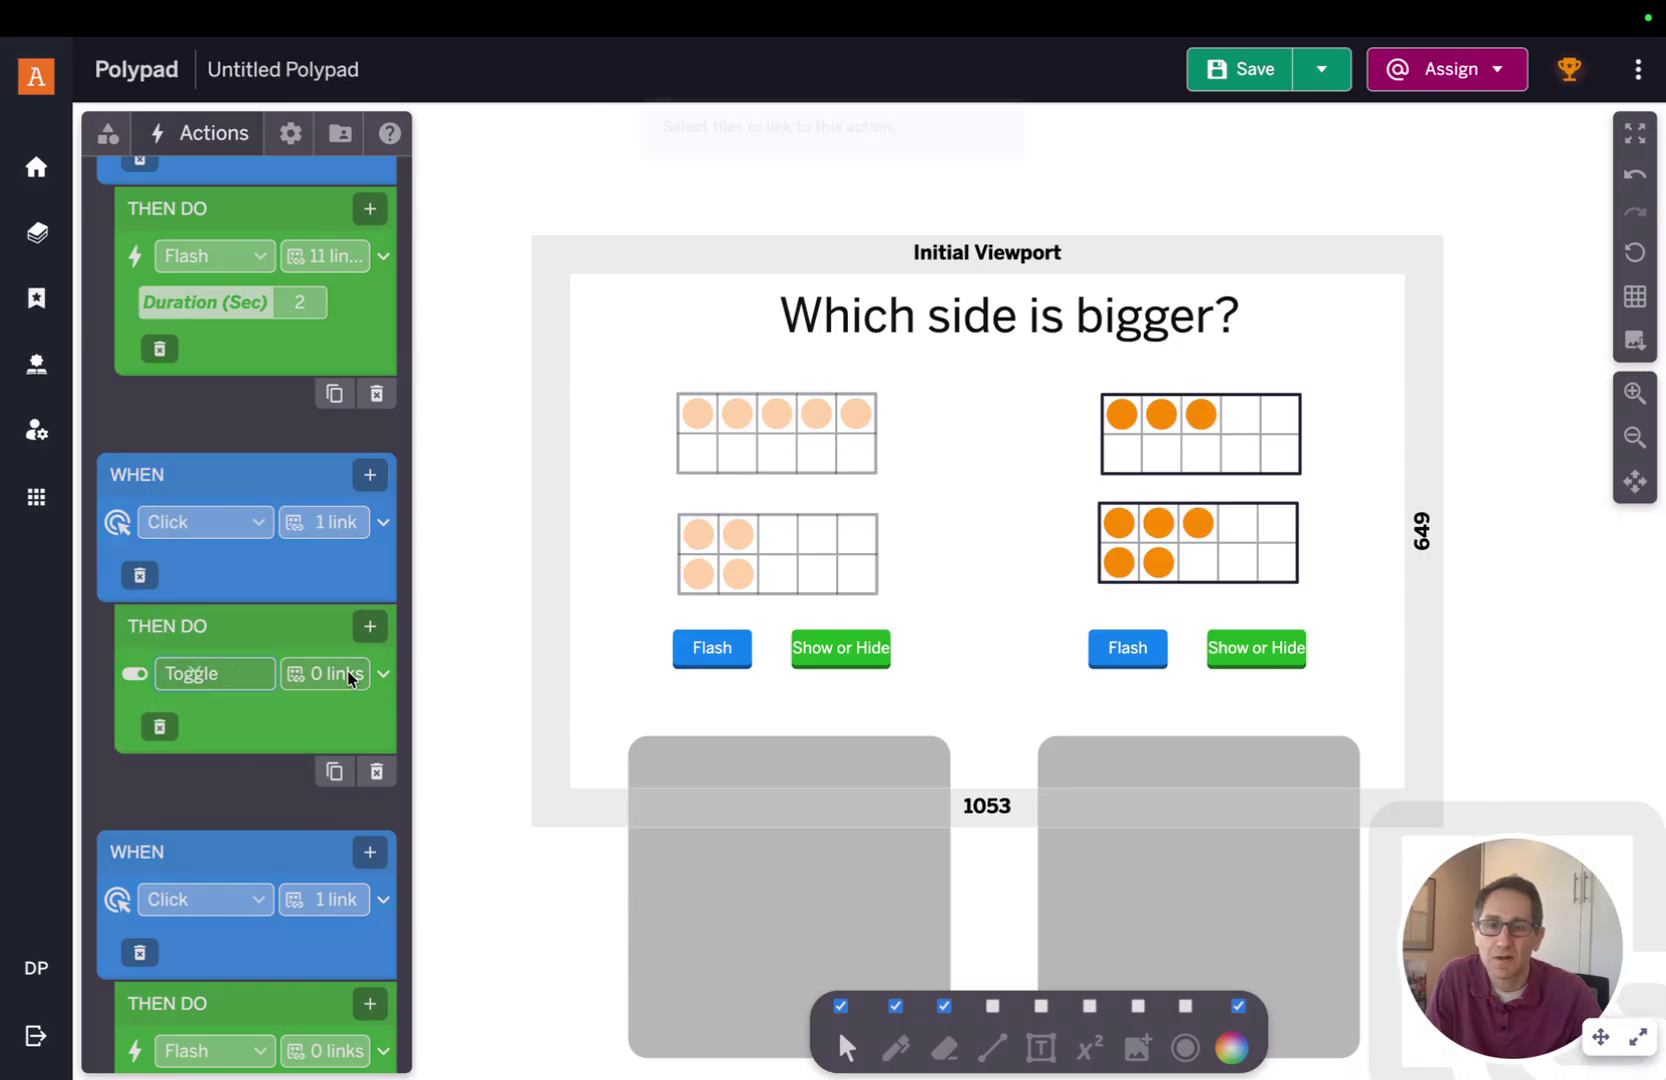
pyautogui.moveTo(653, 375); pyautogui.dragTo(902, 607)
pyautogui.click(818, 545)
pyautogui.click(800, 455)
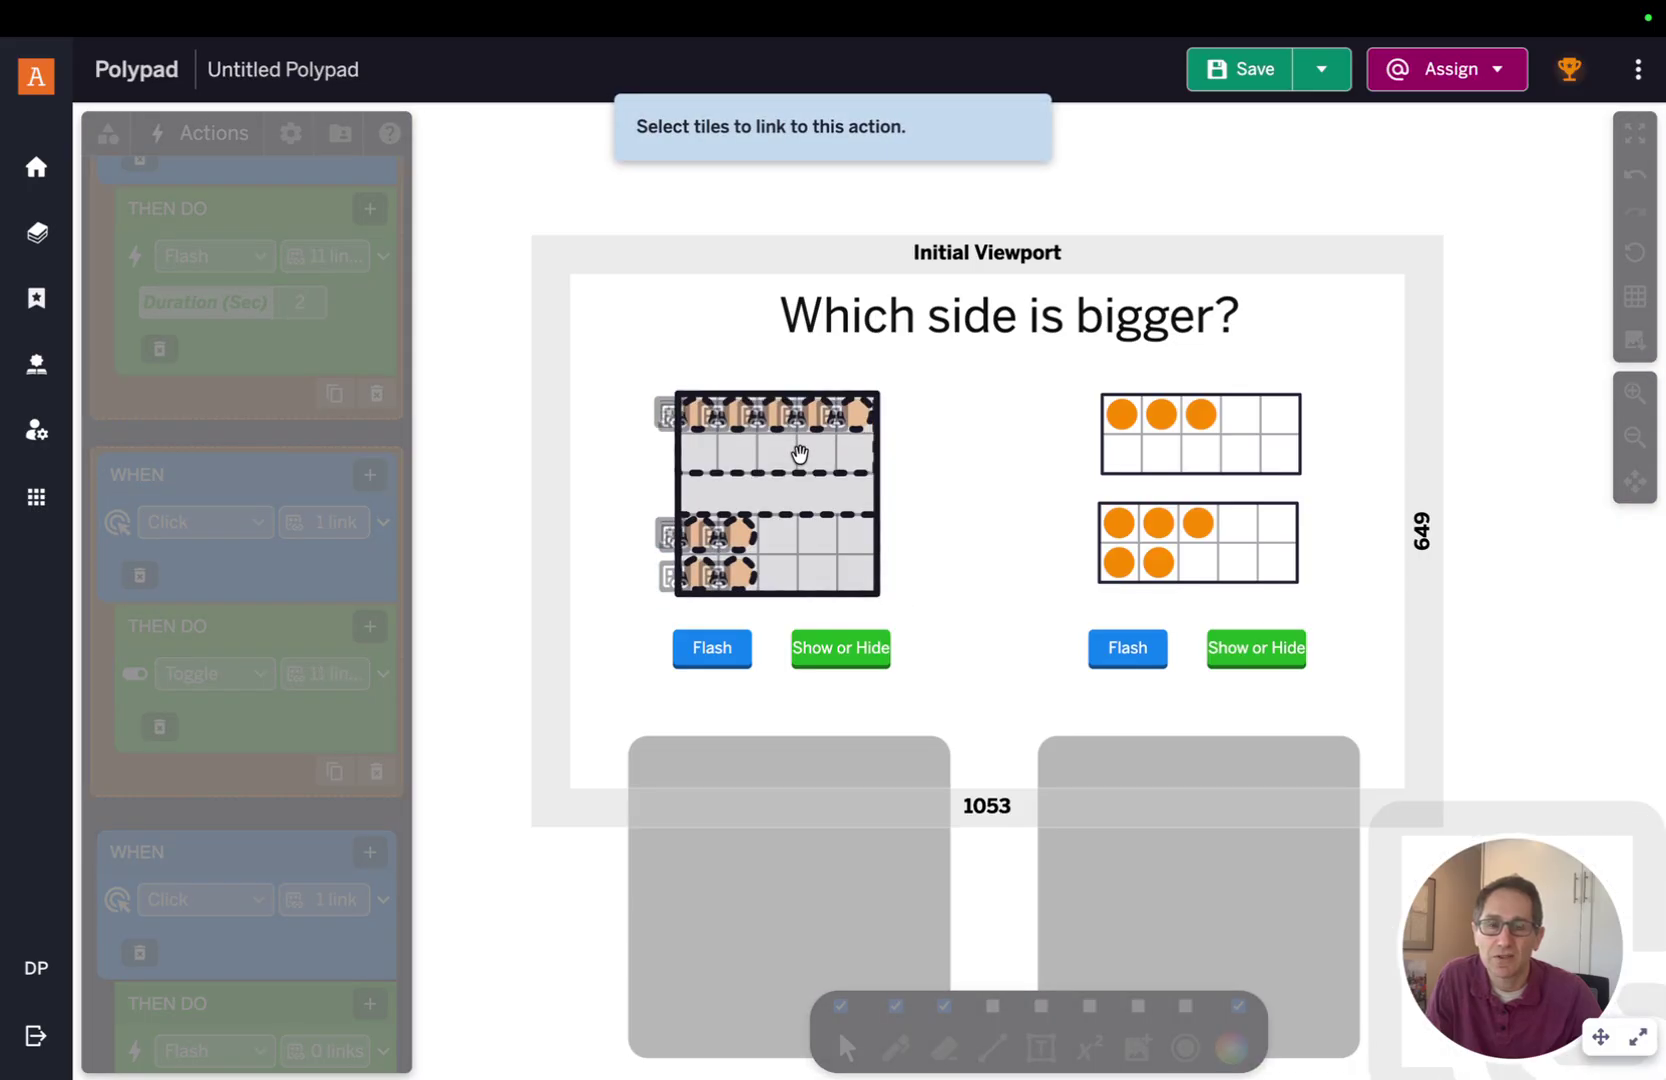
pyautogui.click(949, 477)
# - Test the left Flash and Show or Hide buttons with authoring mode switched off, and restore authoring mode
pyautogui.scroll(2, 280, 413)
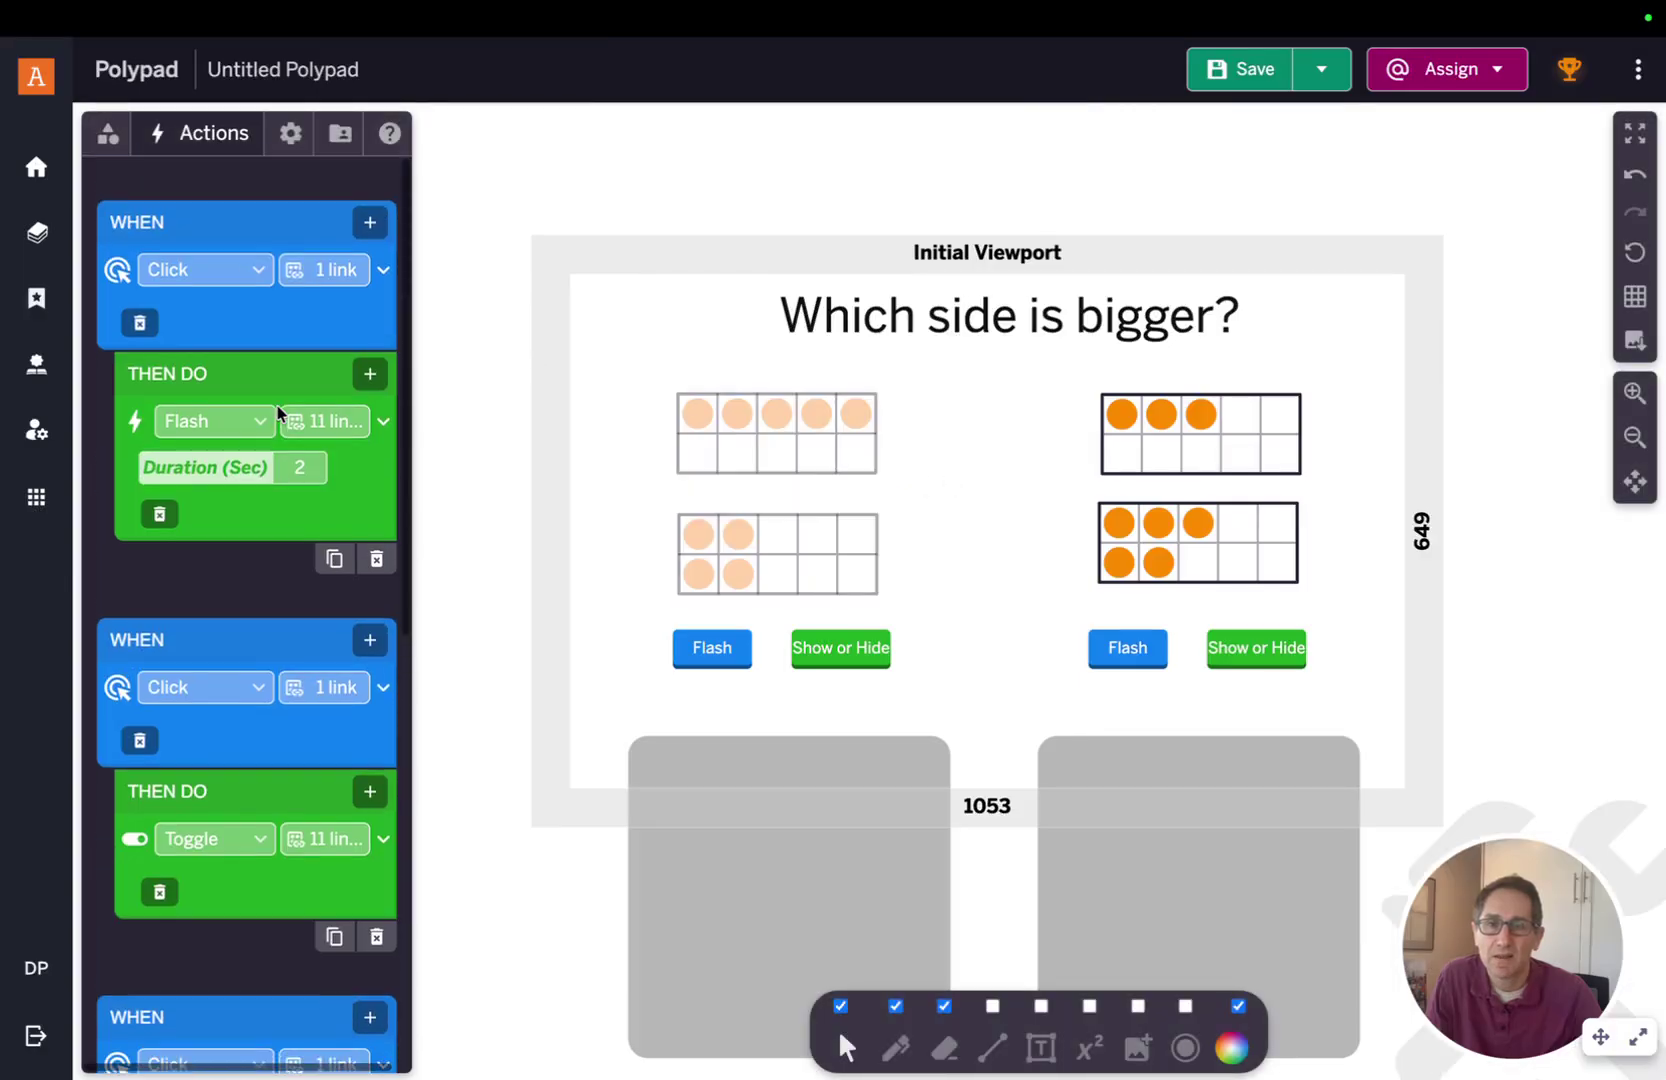
pyautogui.click(290, 140)
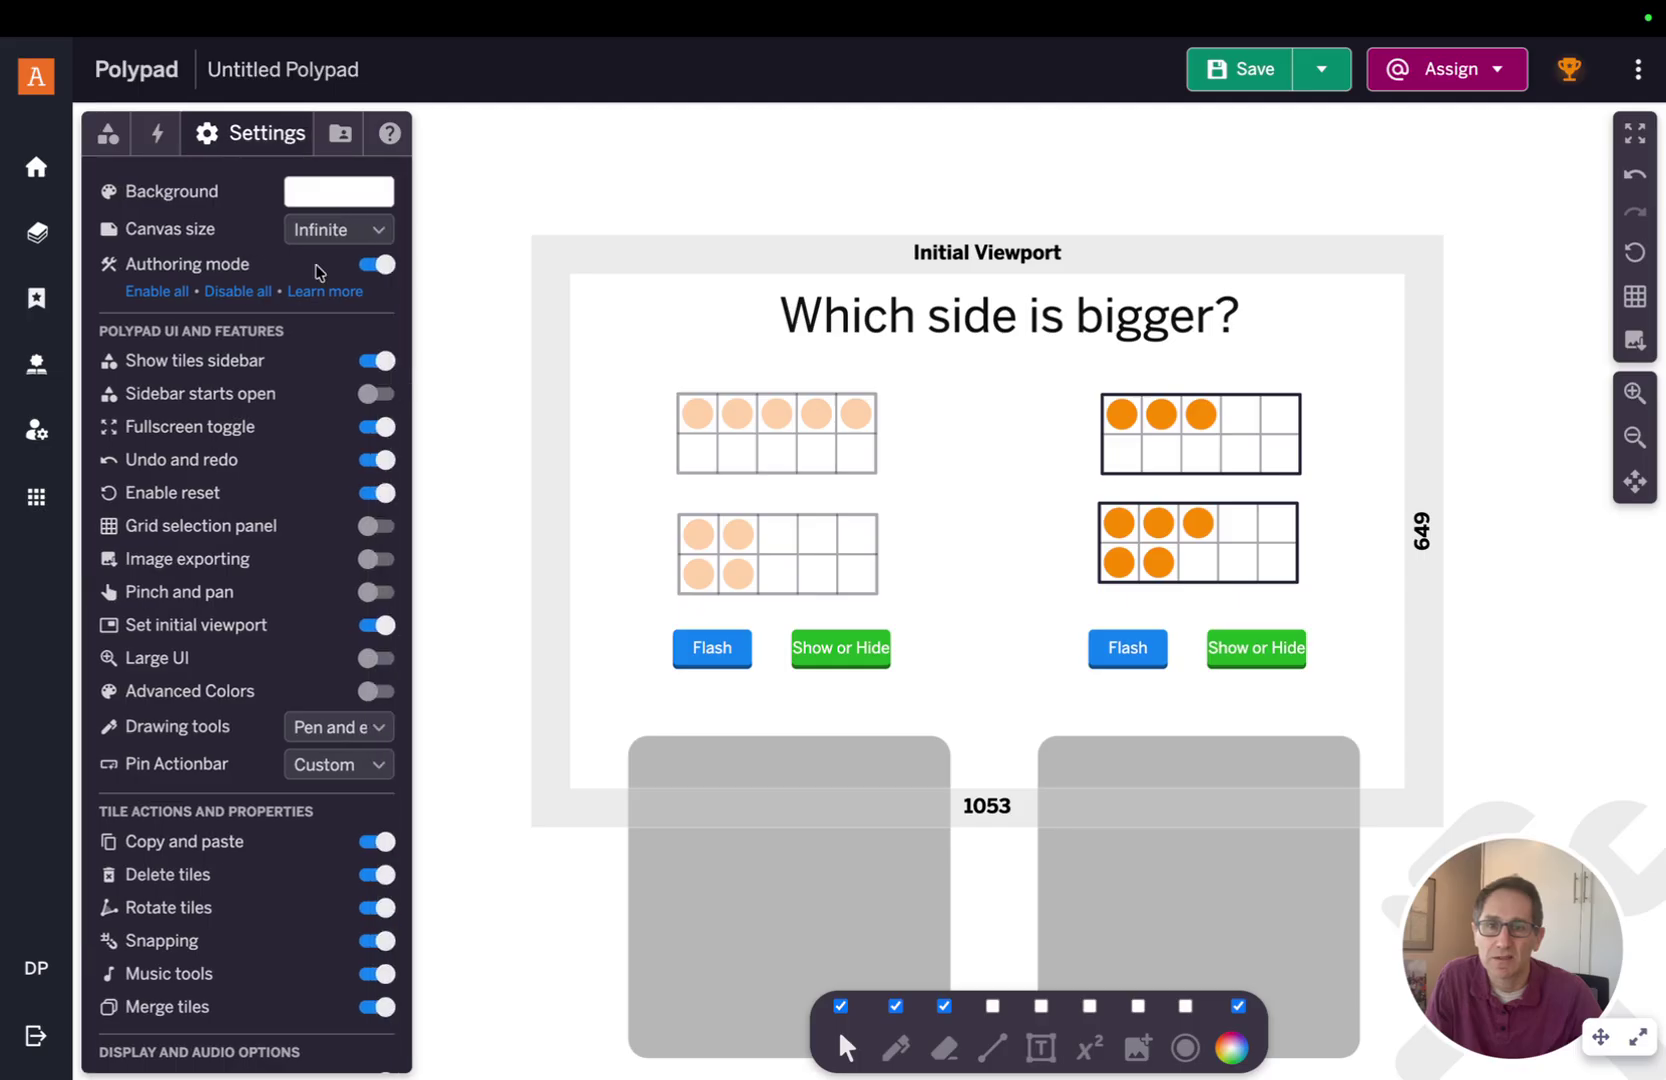
pyautogui.click(372, 266)
pyautogui.click(712, 650)
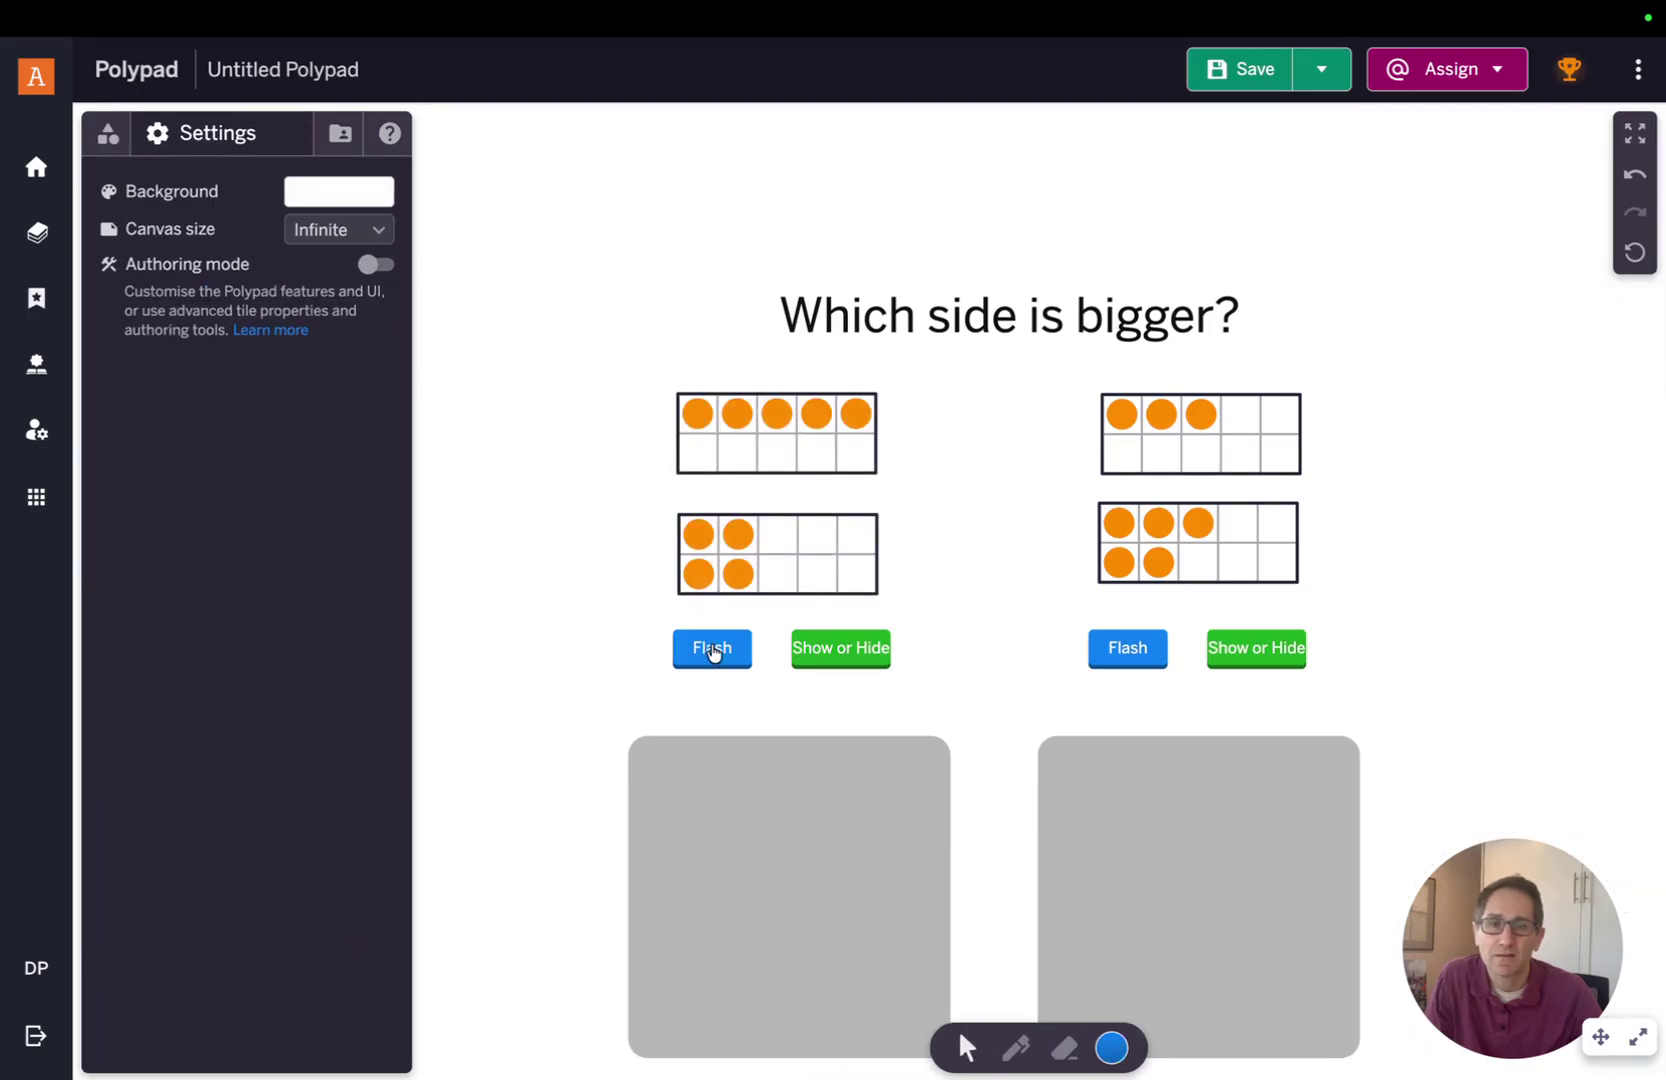
pyautogui.click(864, 657)
pyautogui.click(864, 657)
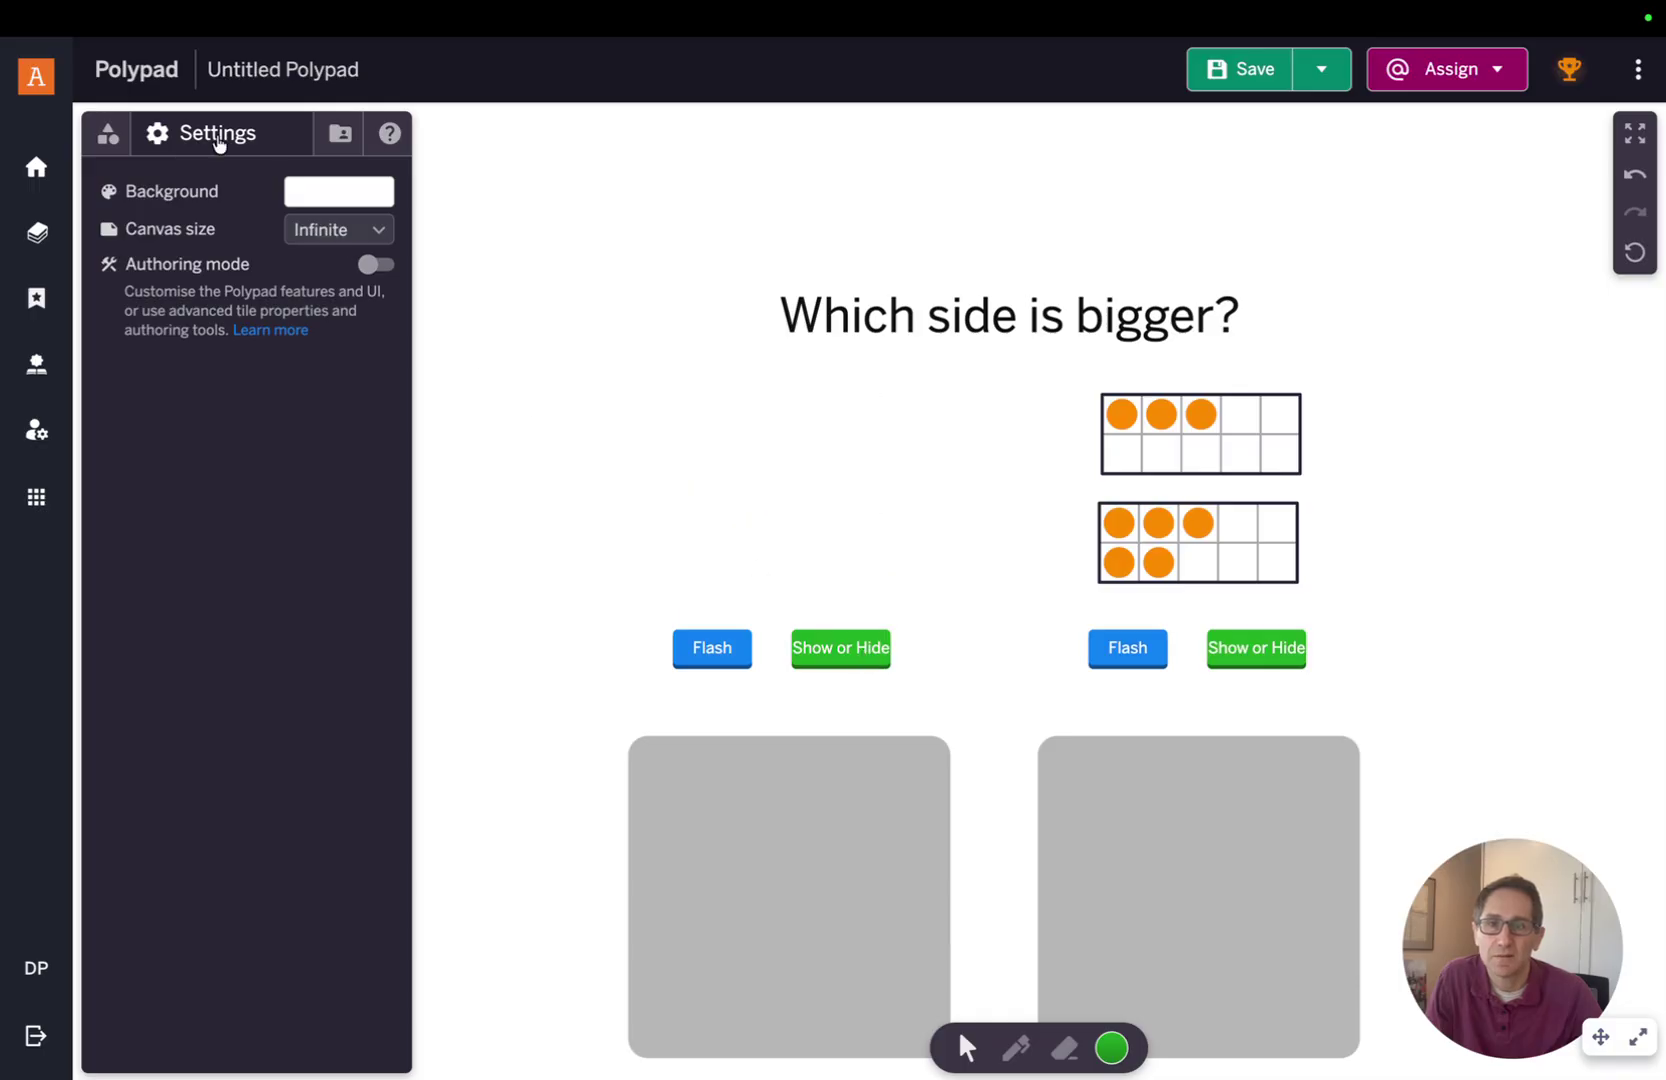
pyautogui.click(376, 264)
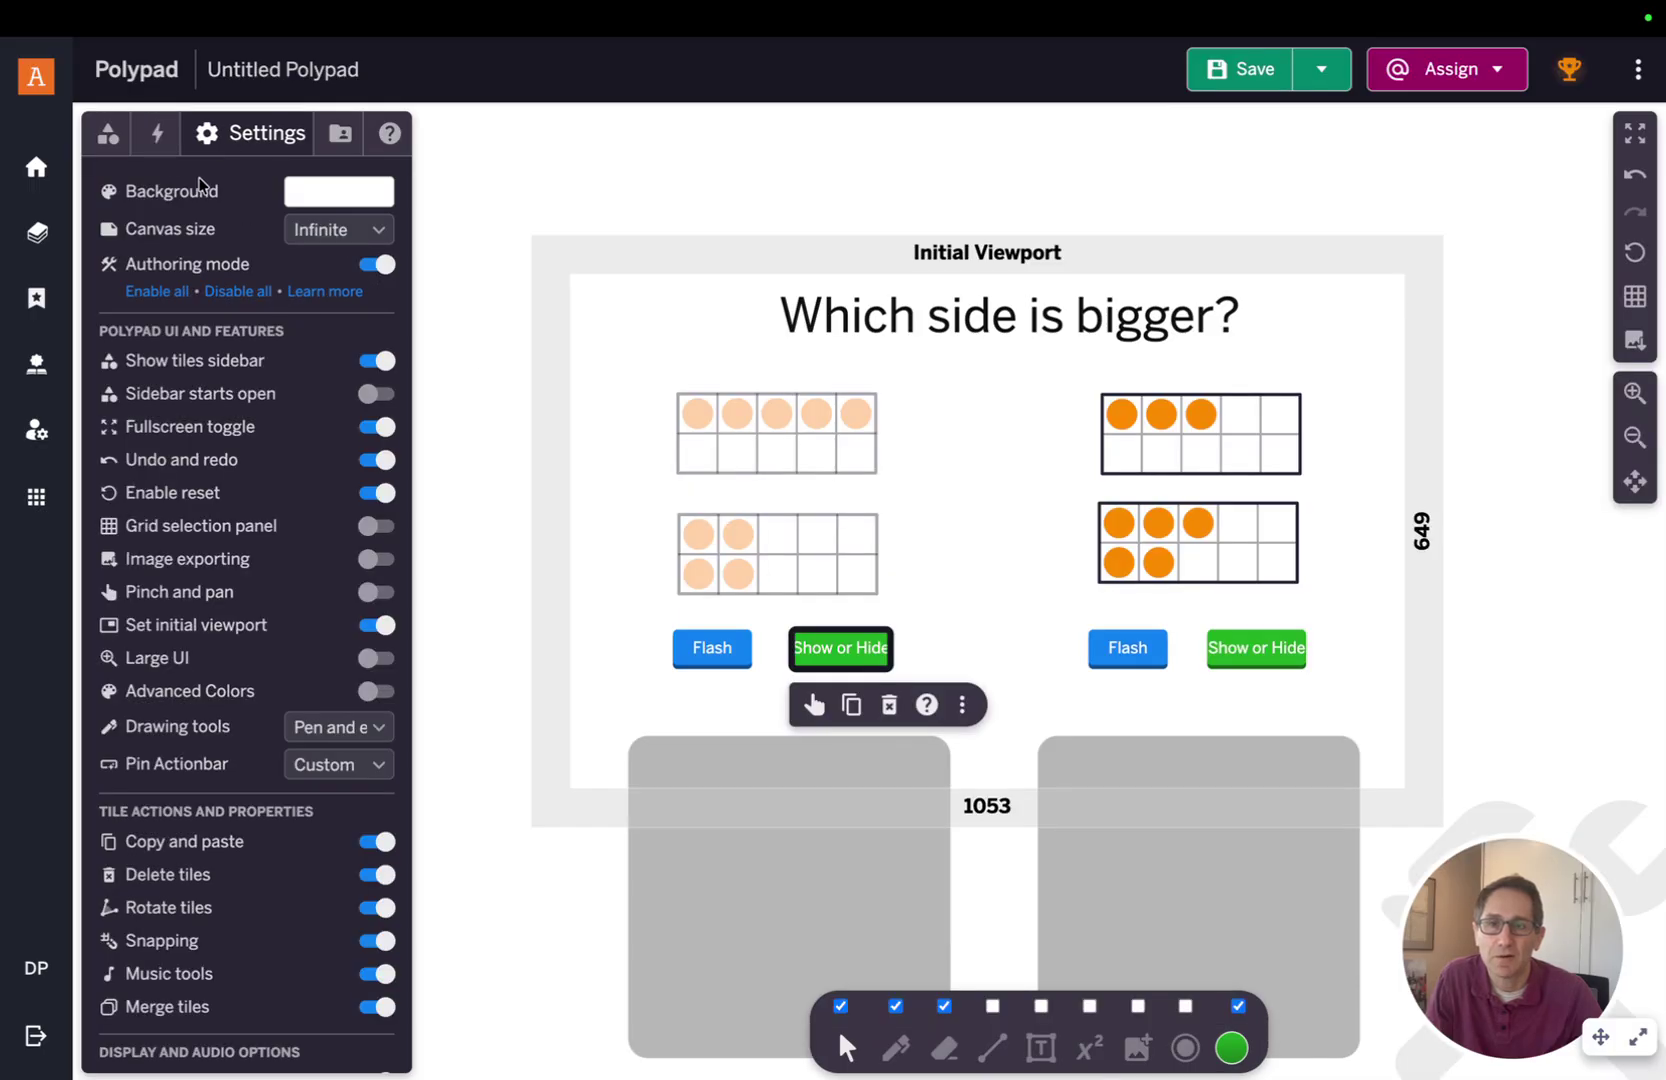
# - Link the second Flash action to the right side's eight counters and both ten frames
pyautogui.click(162, 144)
pyautogui.scroll(-8, 240, 360)
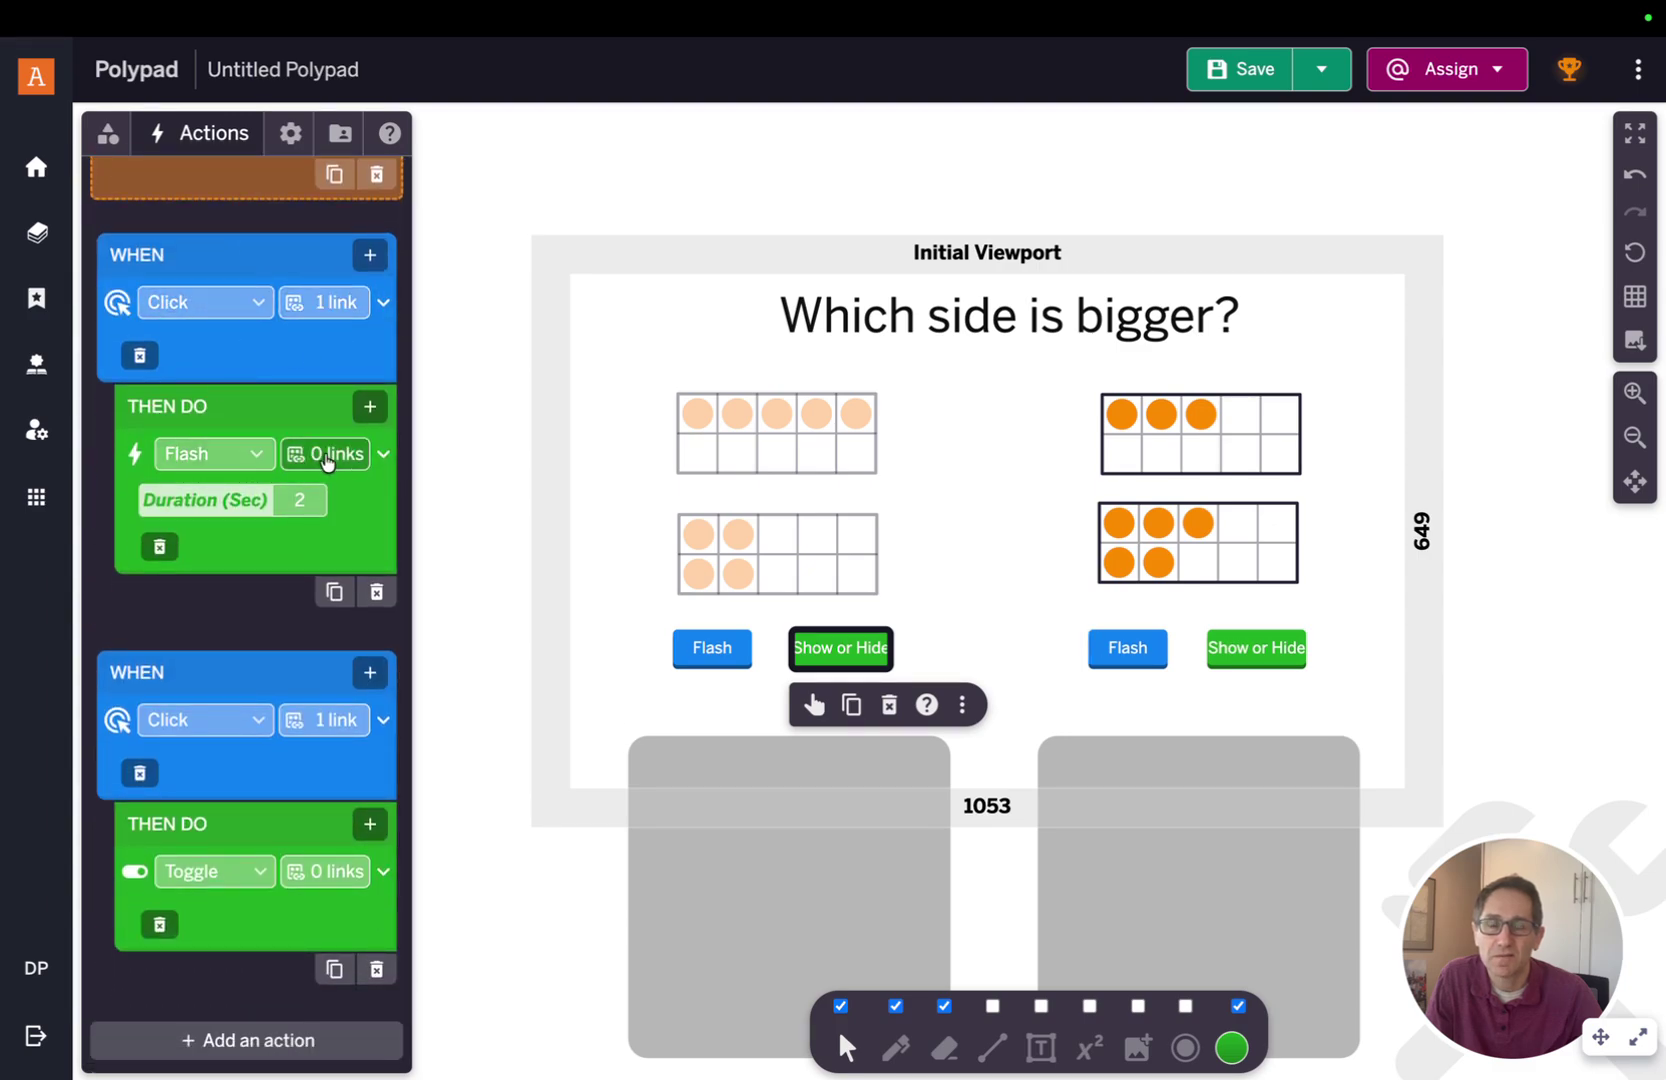
pyautogui.click(368, 453)
pyautogui.moveTo(1067, 380); pyautogui.dragTo(1293, 588)
pyautogui.click(1264, 440)
pyautogui.click(1253, 525)
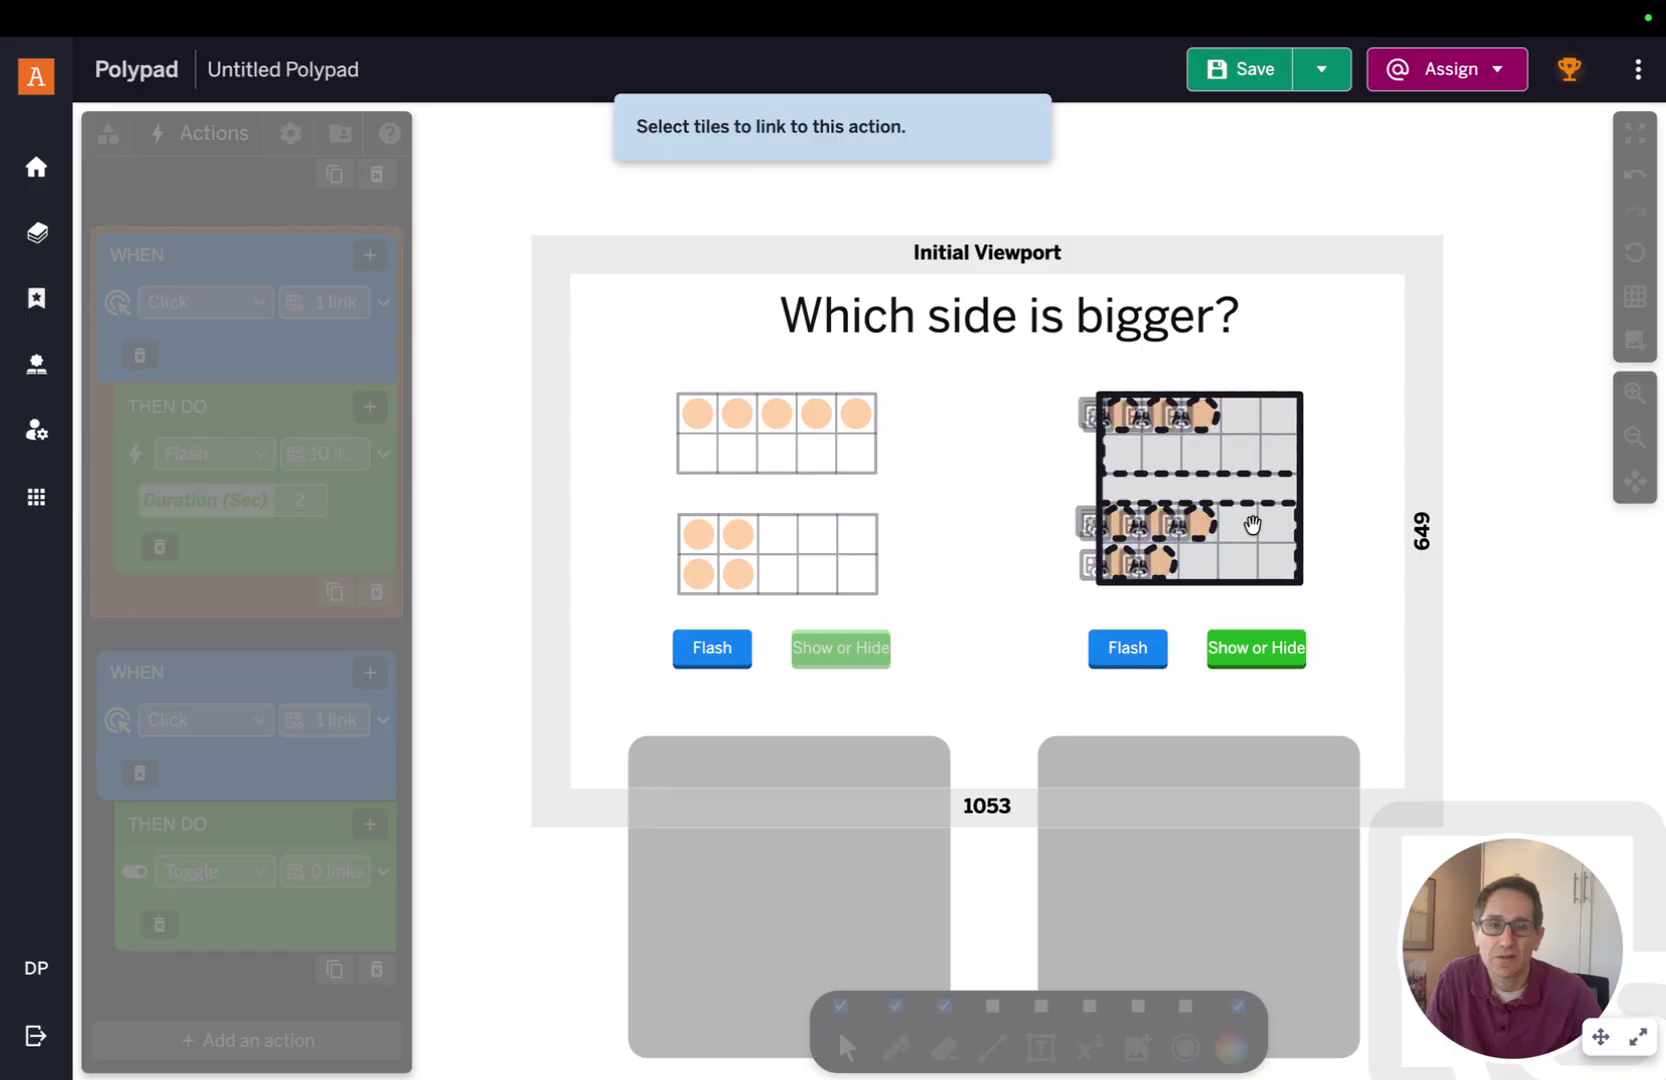
pyautogui.click(490, 515)
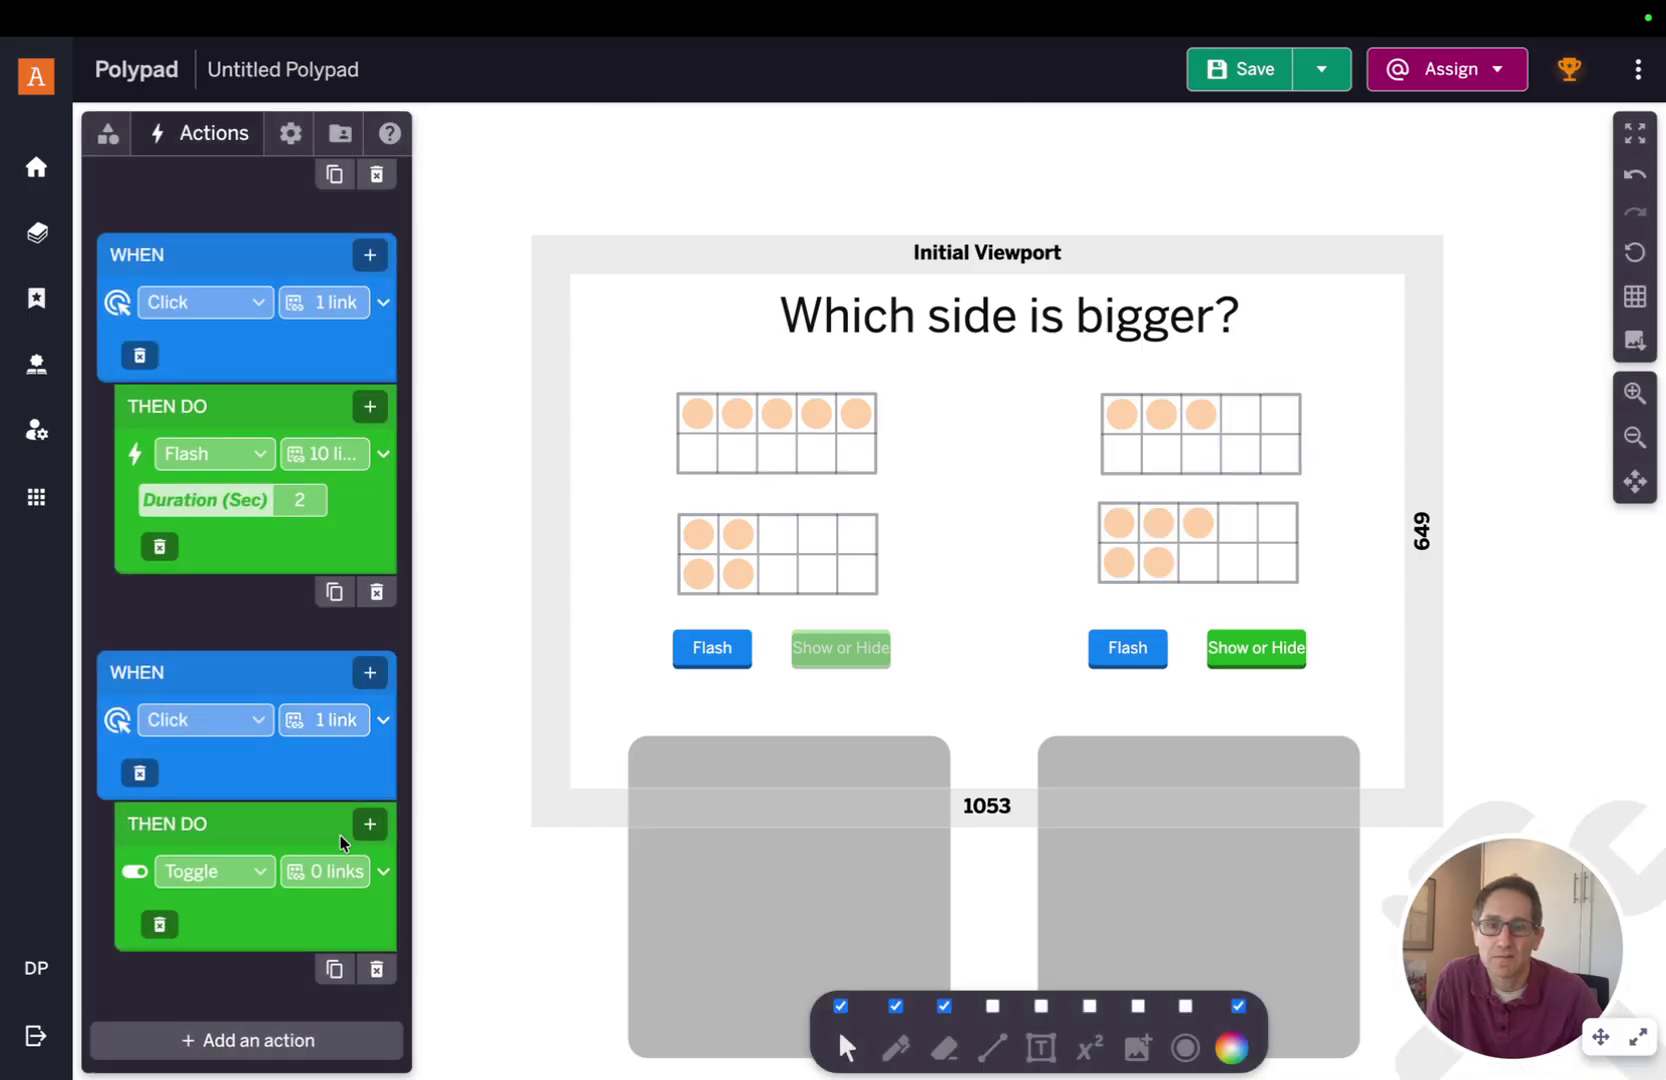
# - Link the second Toggle action to the right side's eight counters and both ten frames
pyautogui.click(329, 872)
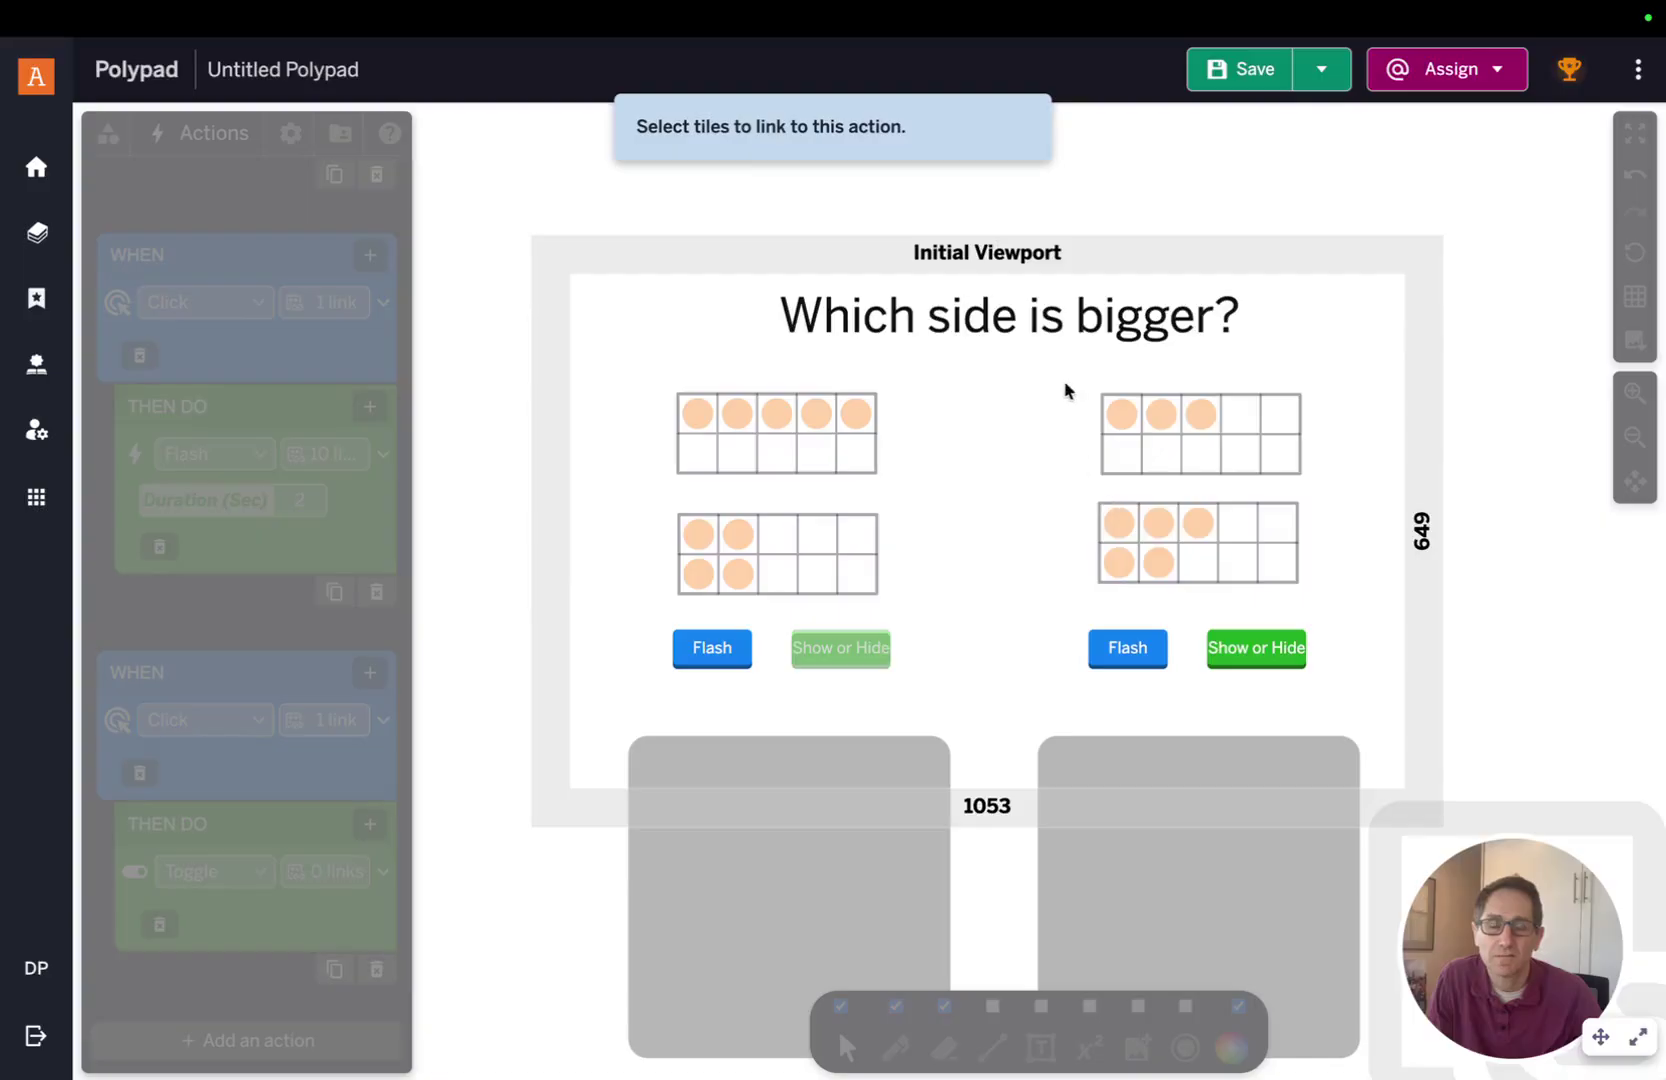
pyautogui.moveTo(1066, 390); pyautogui.dragTo(1317, 583)
pyautogui.click(1272, 458)
pyautogui.click(1257, 543)
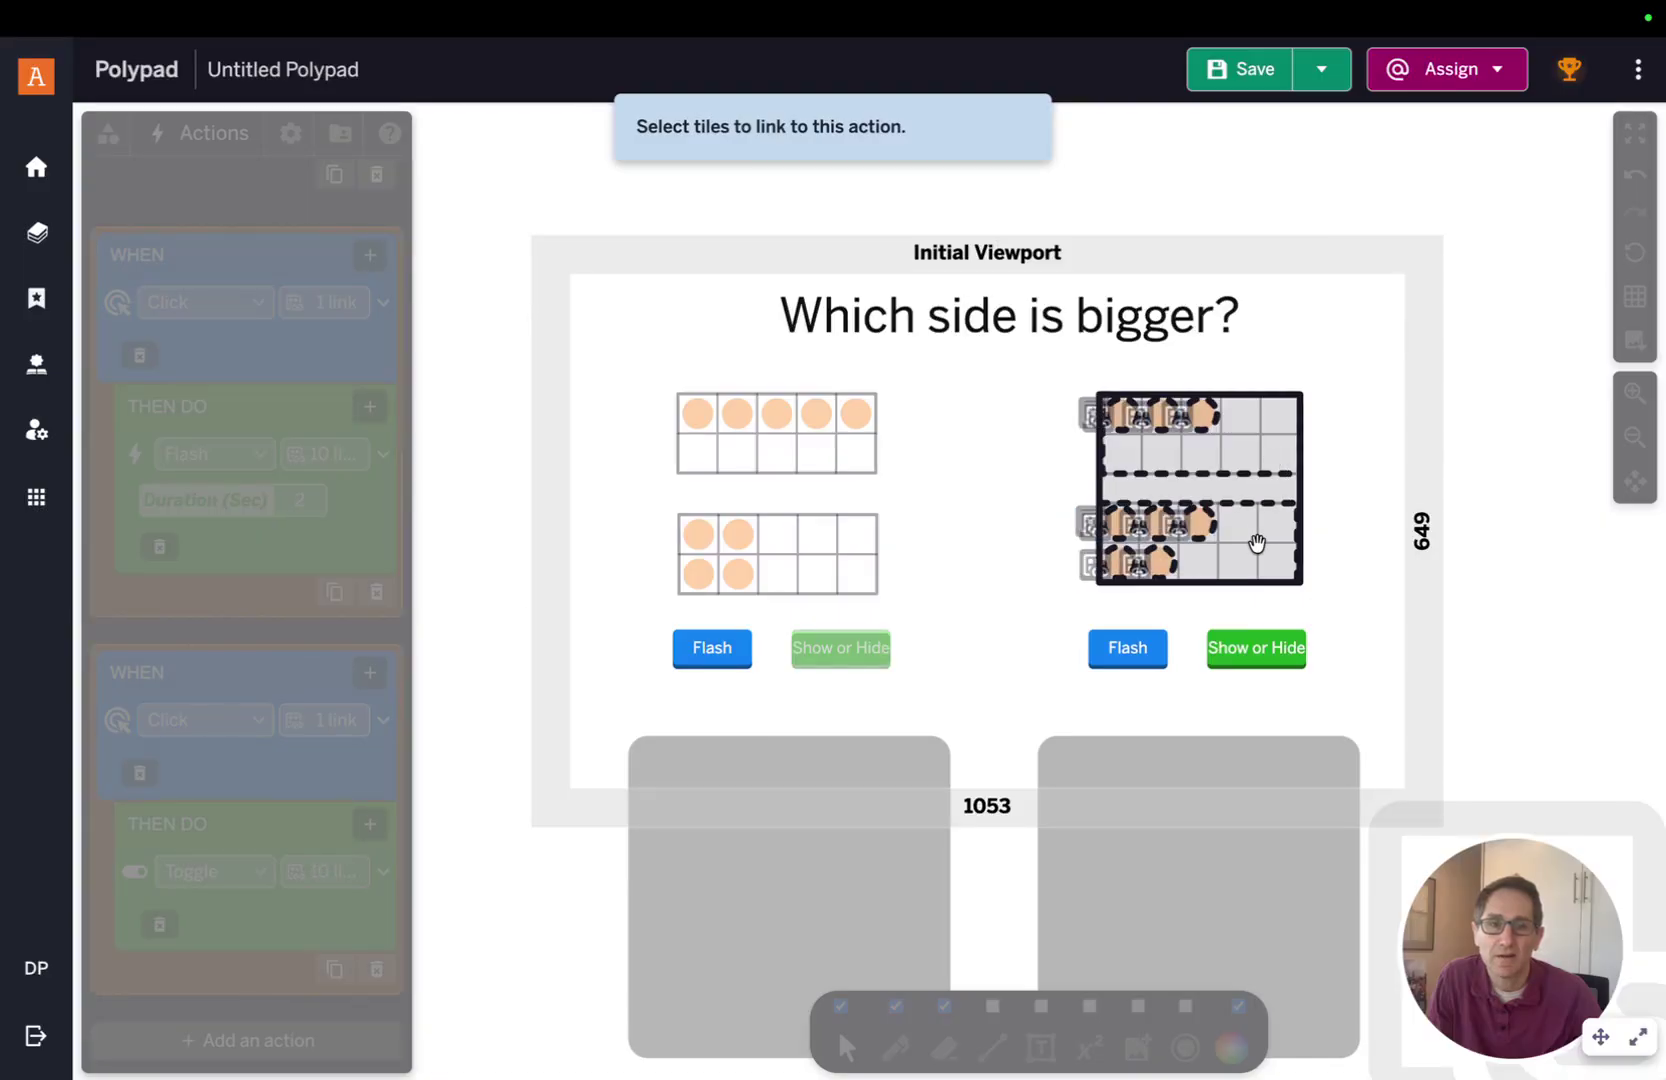
pyautogui.click(981, 612)
# - Move the left grey rectangle back behind its ten frames and buttons, and review its layer and interactivity options
pyautogui.moveTo(833, 866); pyautogui.dragTo(822, 502)
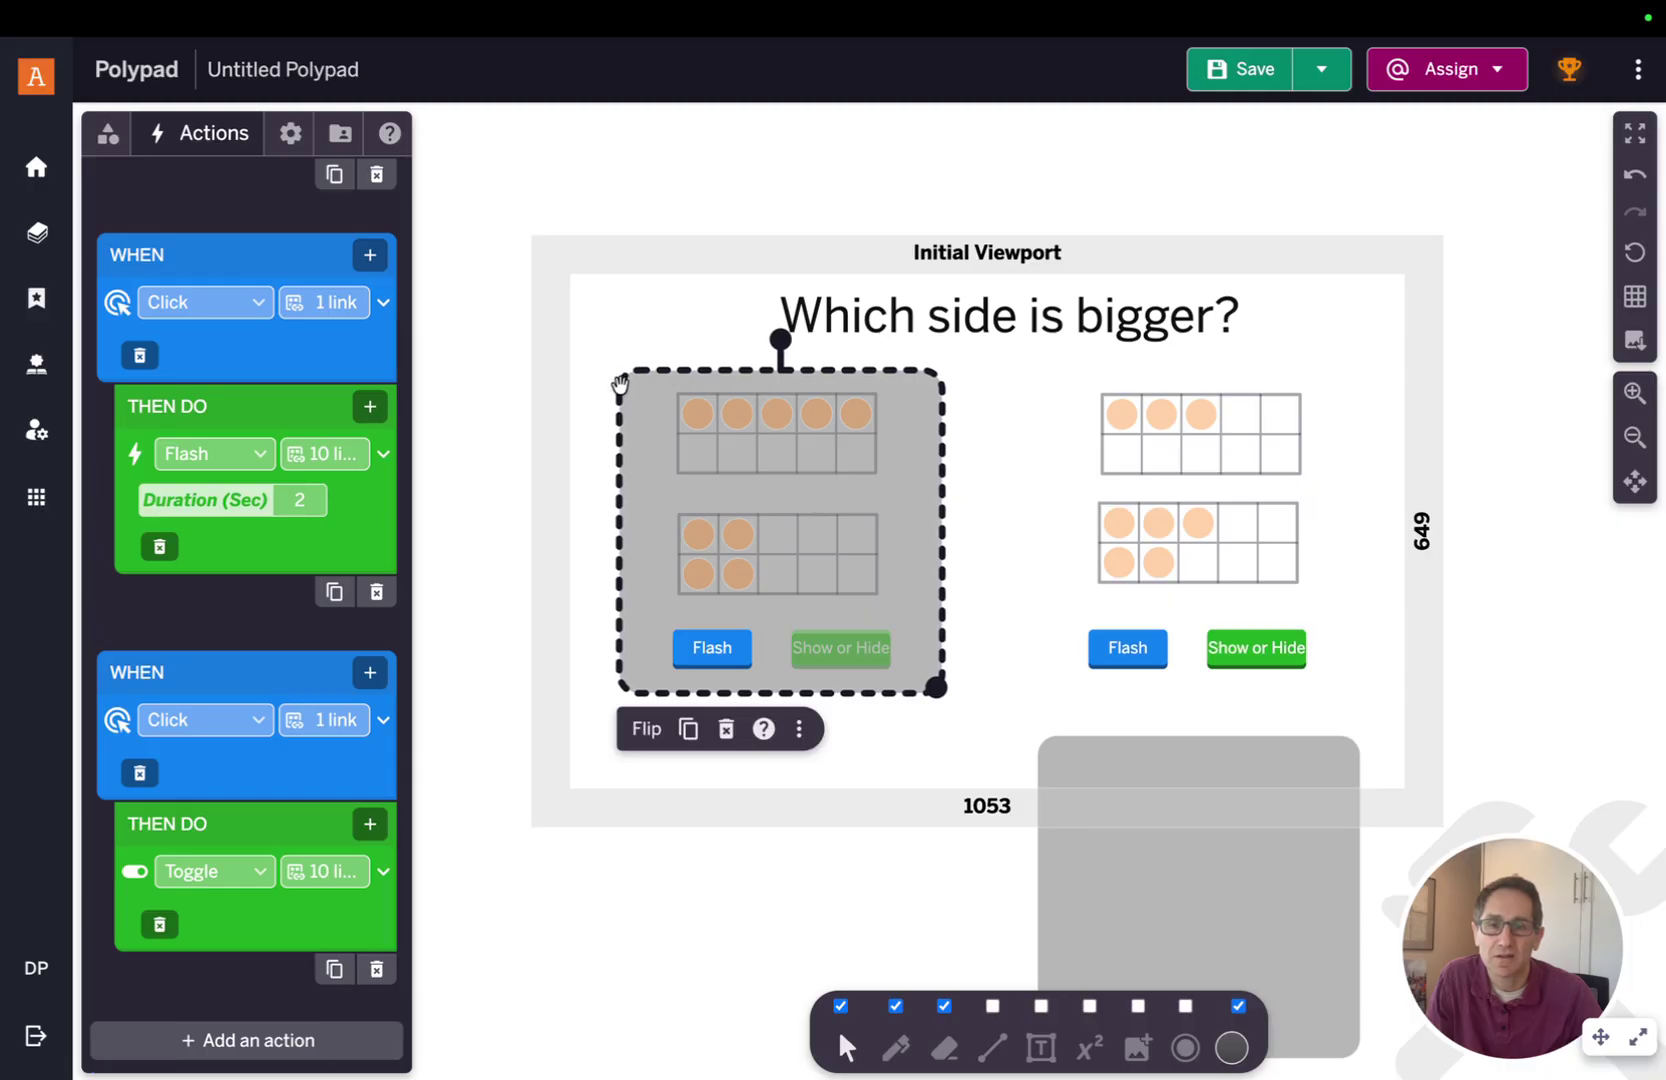
pyautogui.click(798, 728)
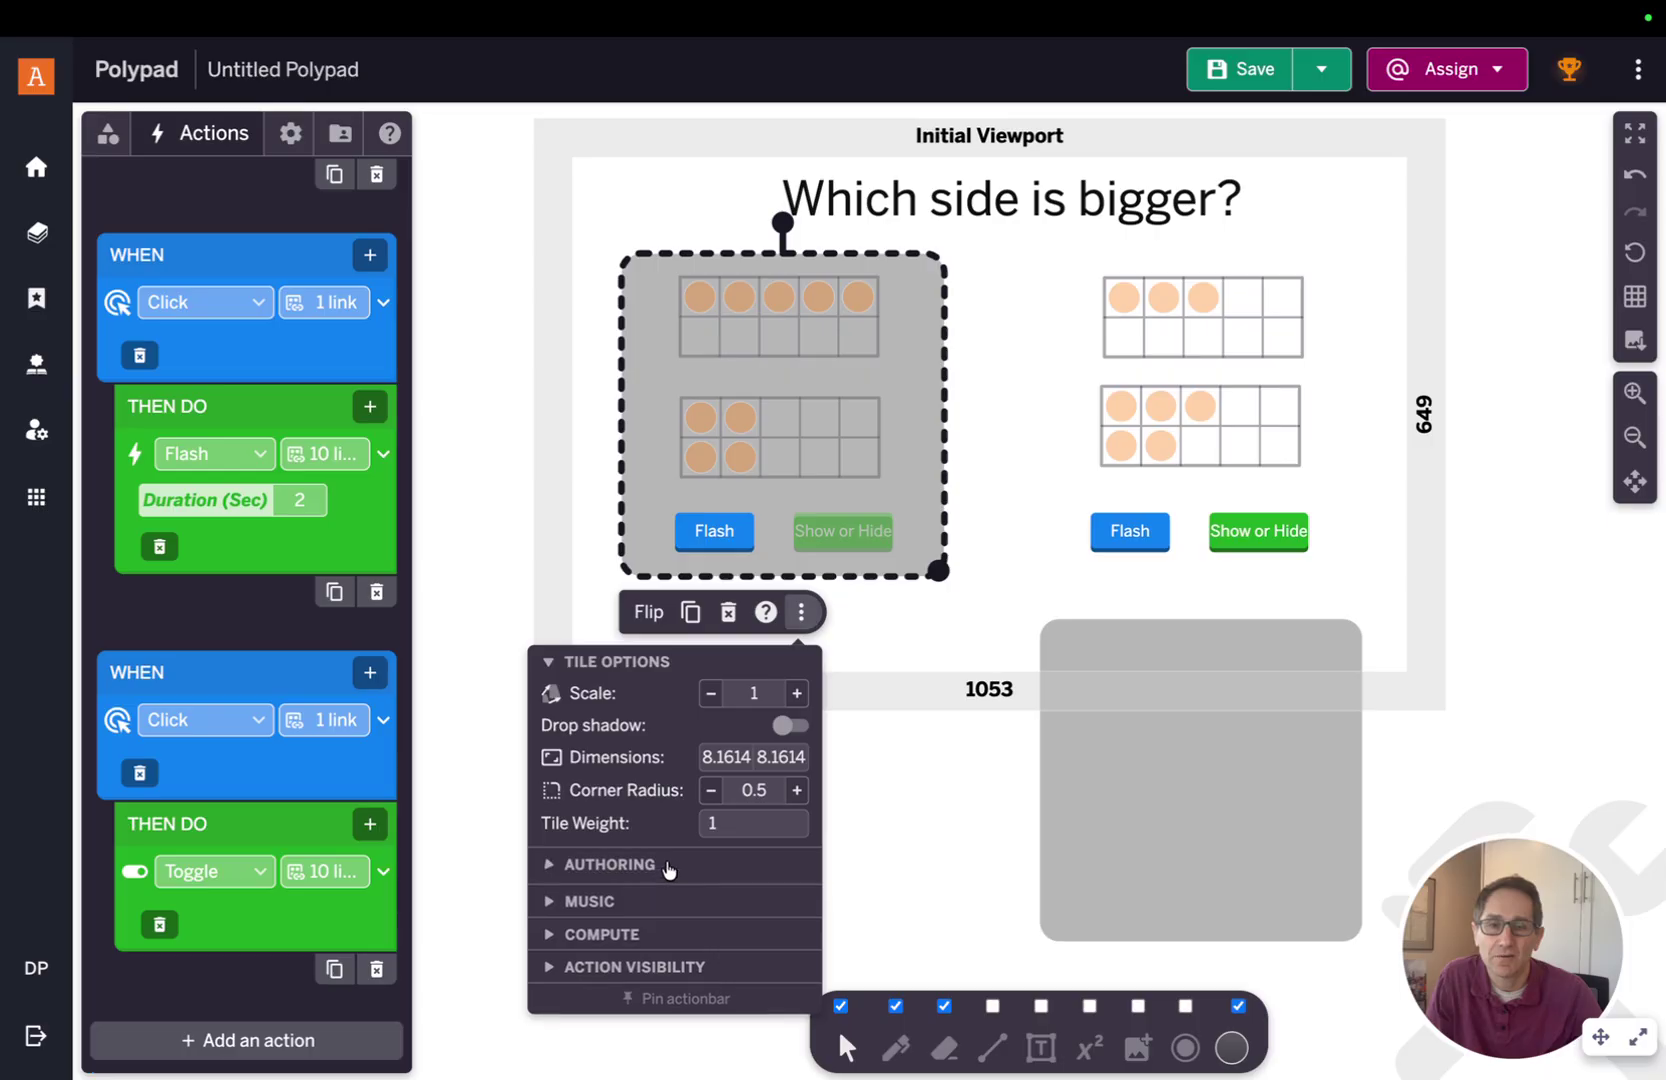
pyautogui.click(670, 864)
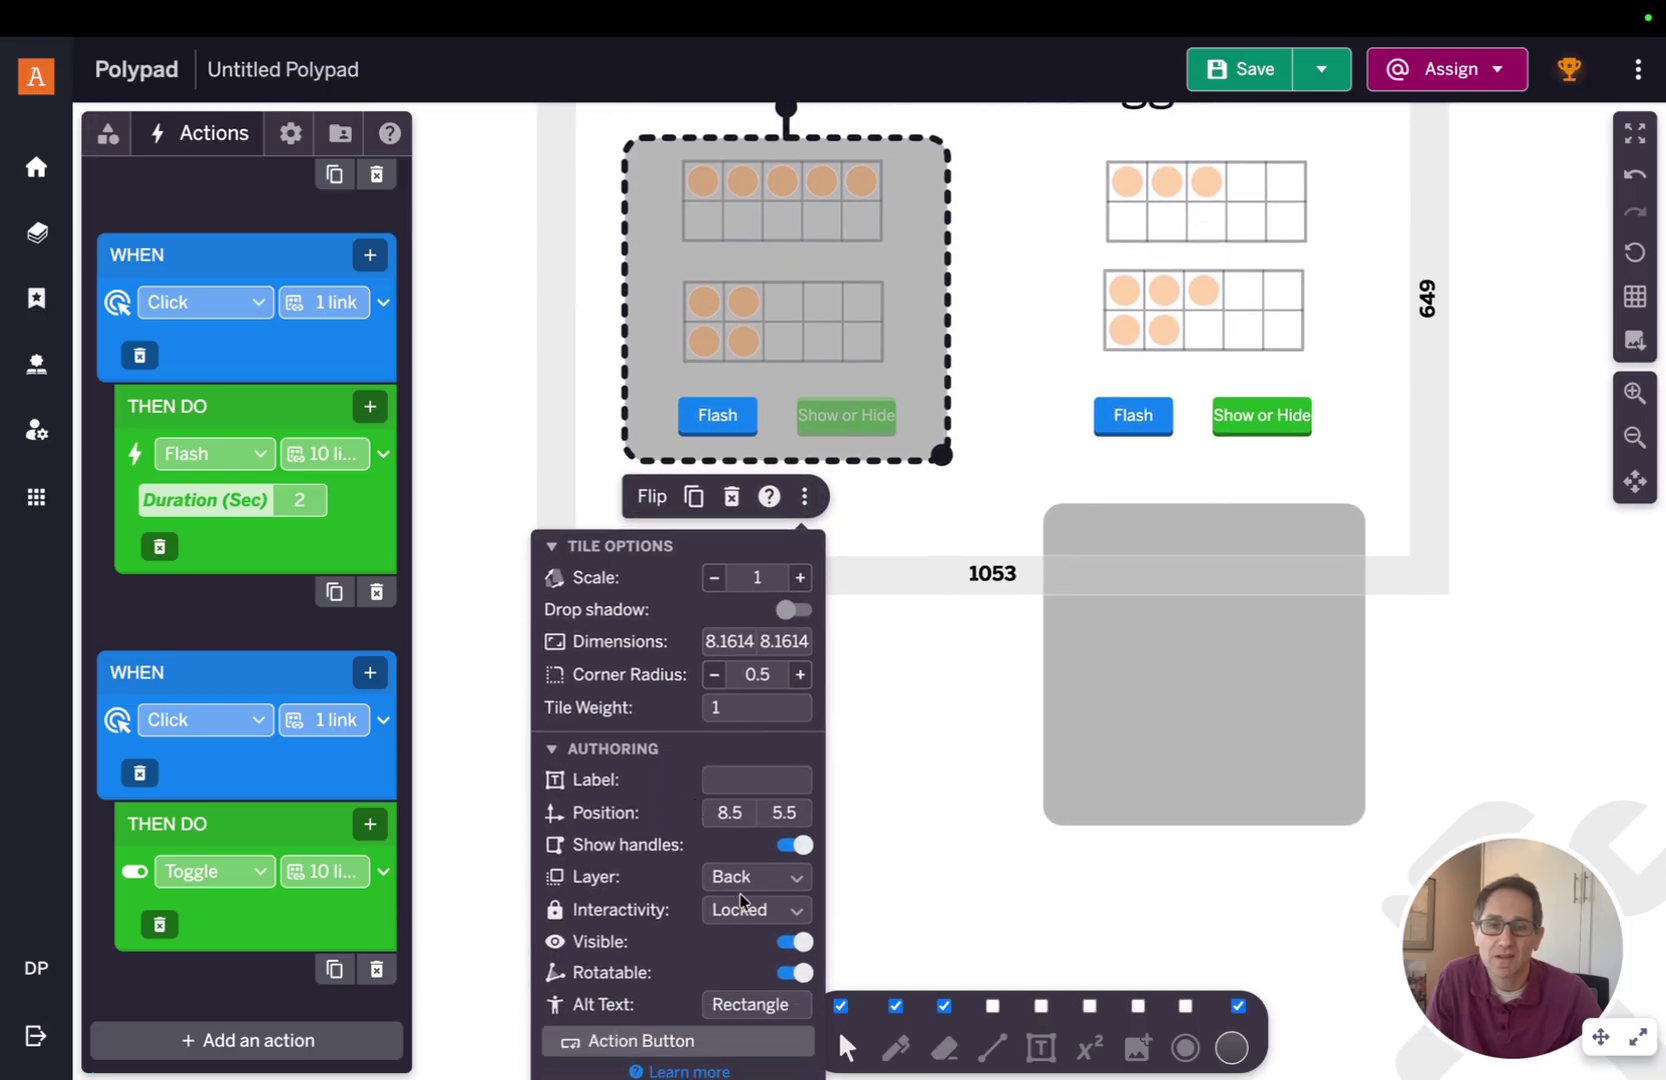
pyautogui.click(924, 740)
pyautogui.scroll(3, 907, 697)
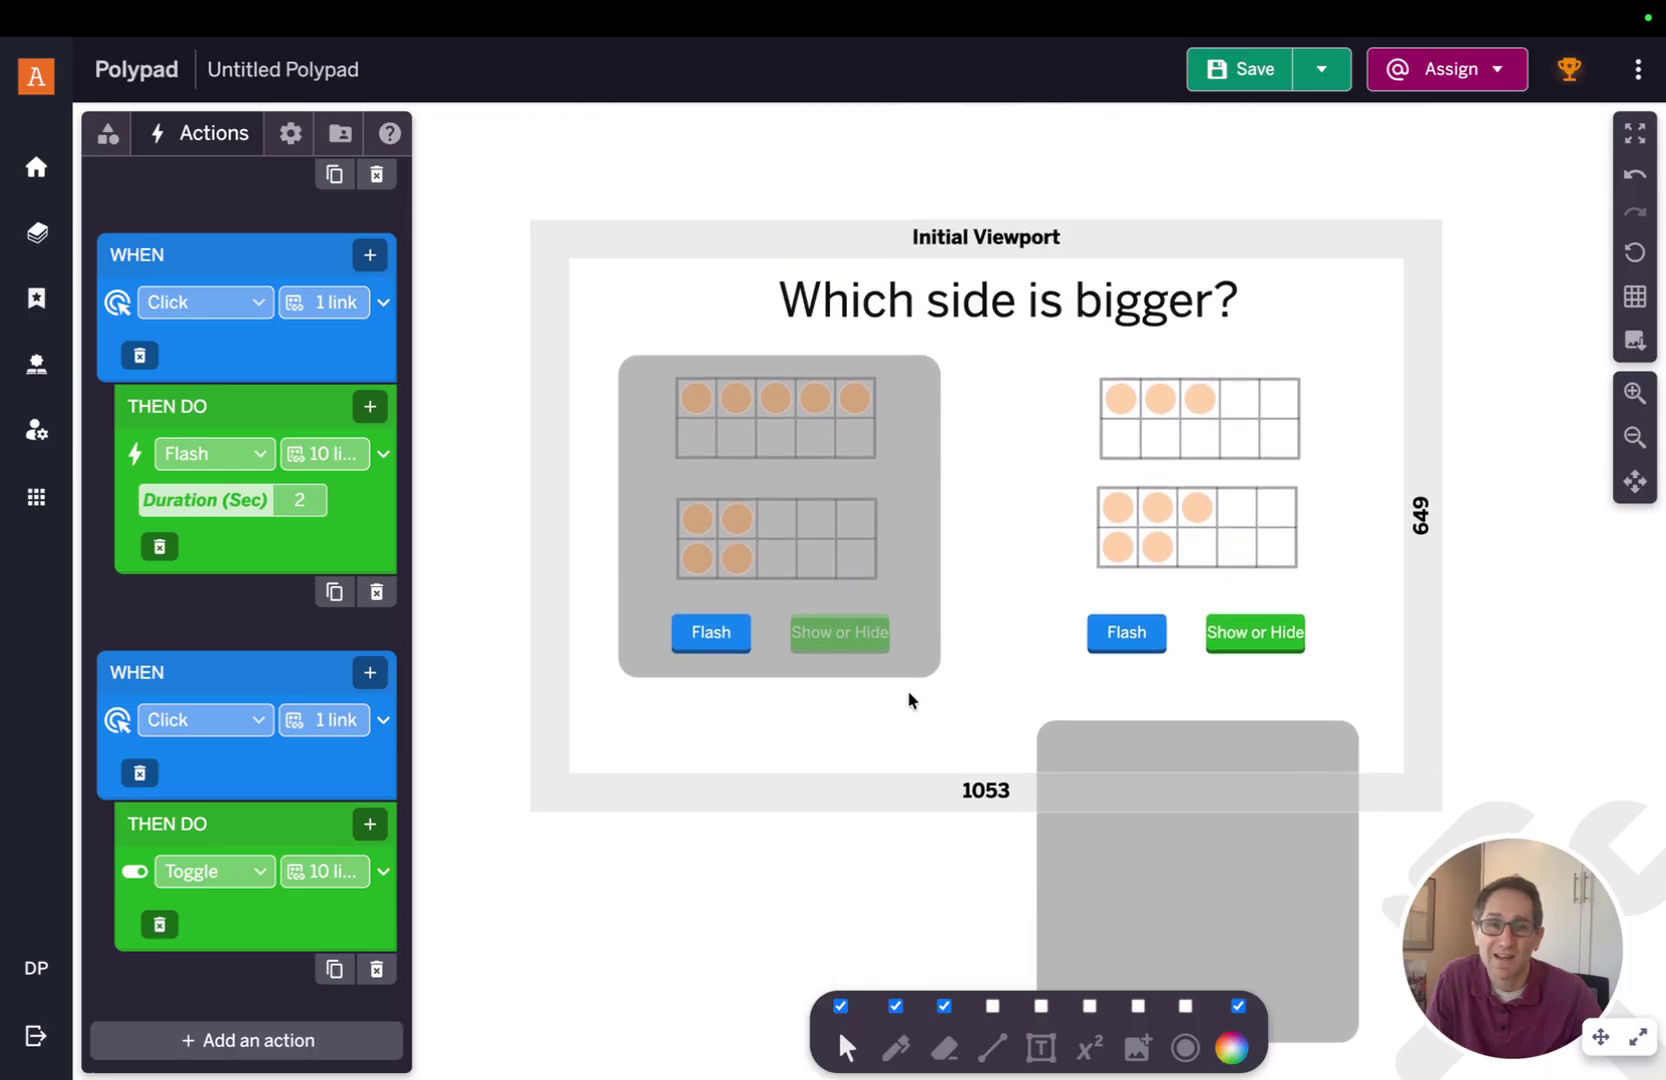
# - Move the right grey rectangle back up behind the right ten frames and buttons, level with the left one
pyautogui.moveTo(1135, 876); pyautogui.dragTo(1131, 519)
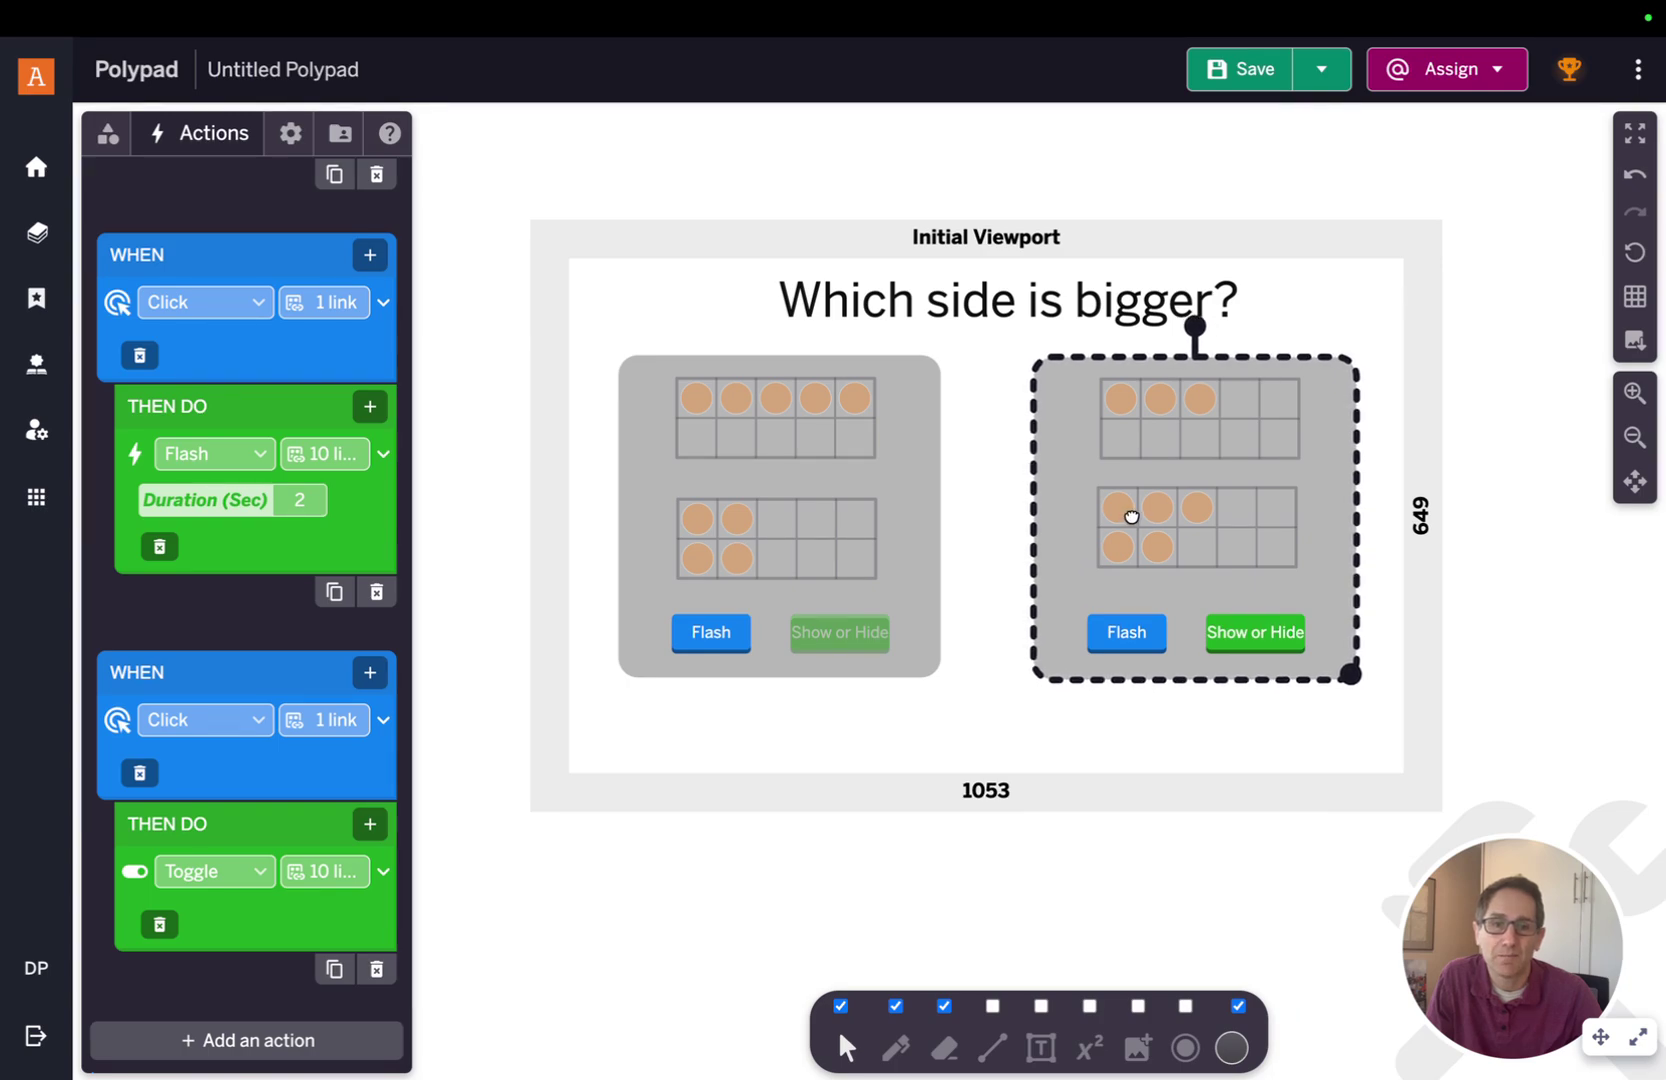
pyautogui.moveTo(1131, 516); pyautogui.dragTo(1129, 514)
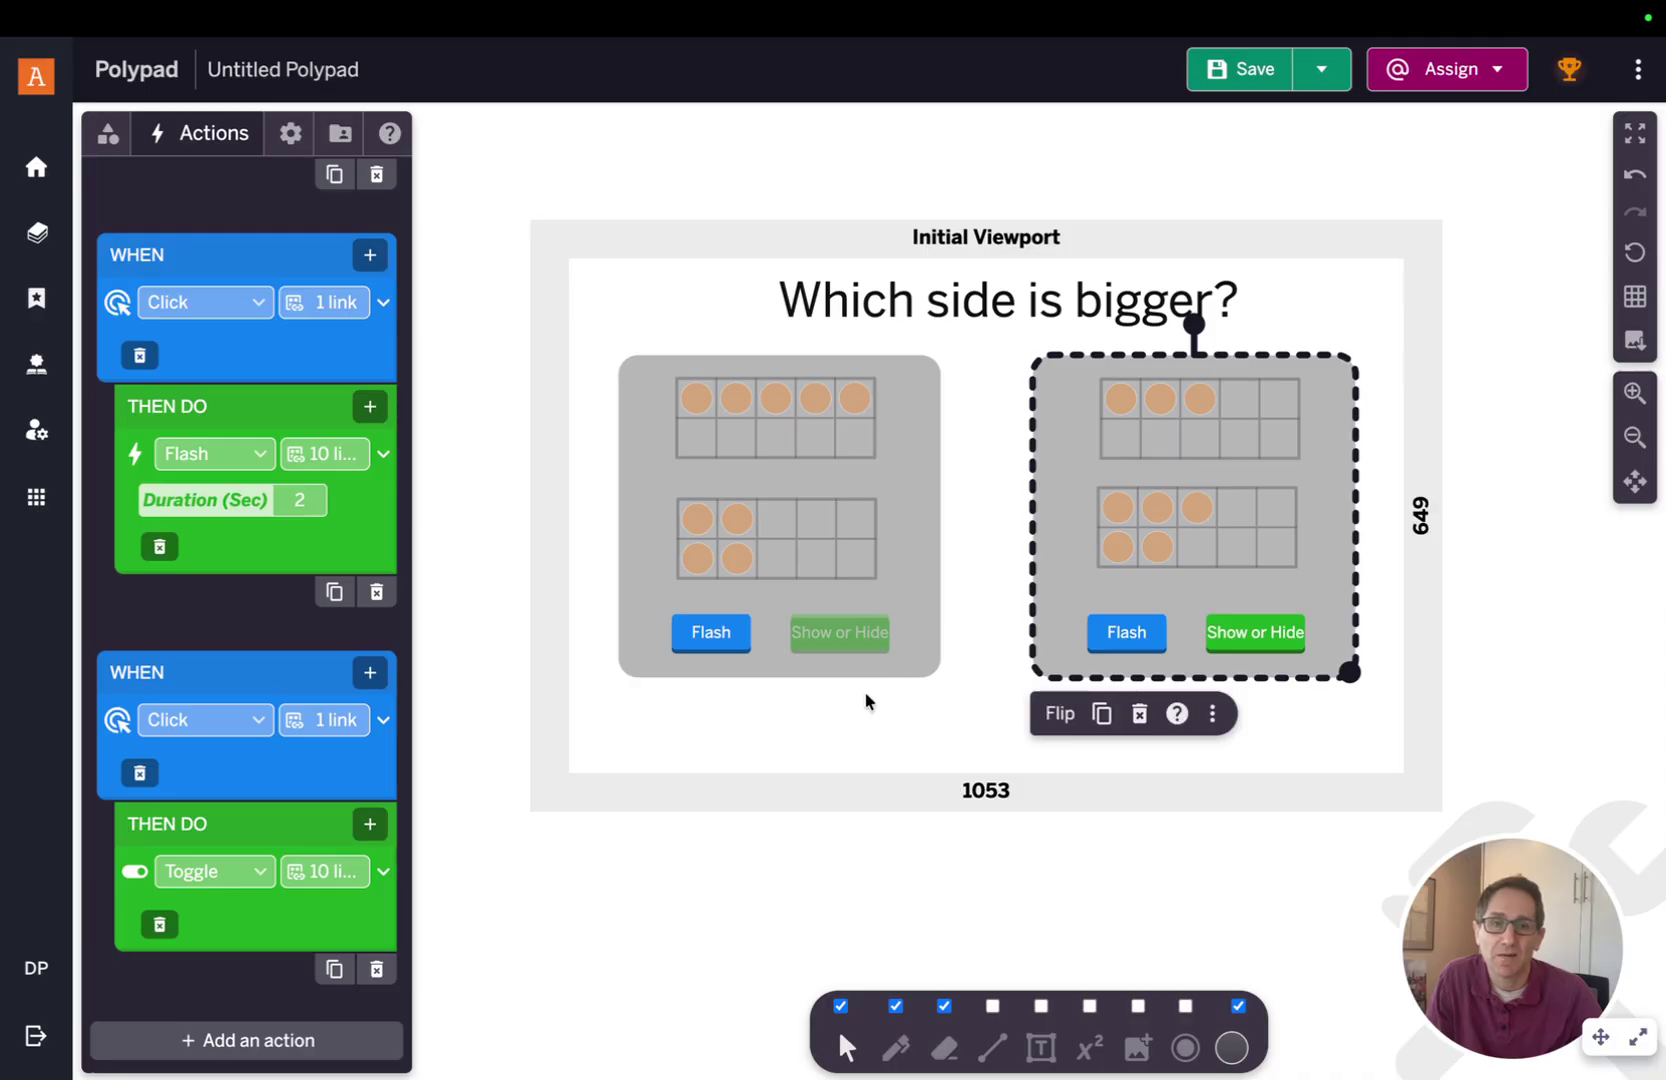
pyautogui.click(724, 906)
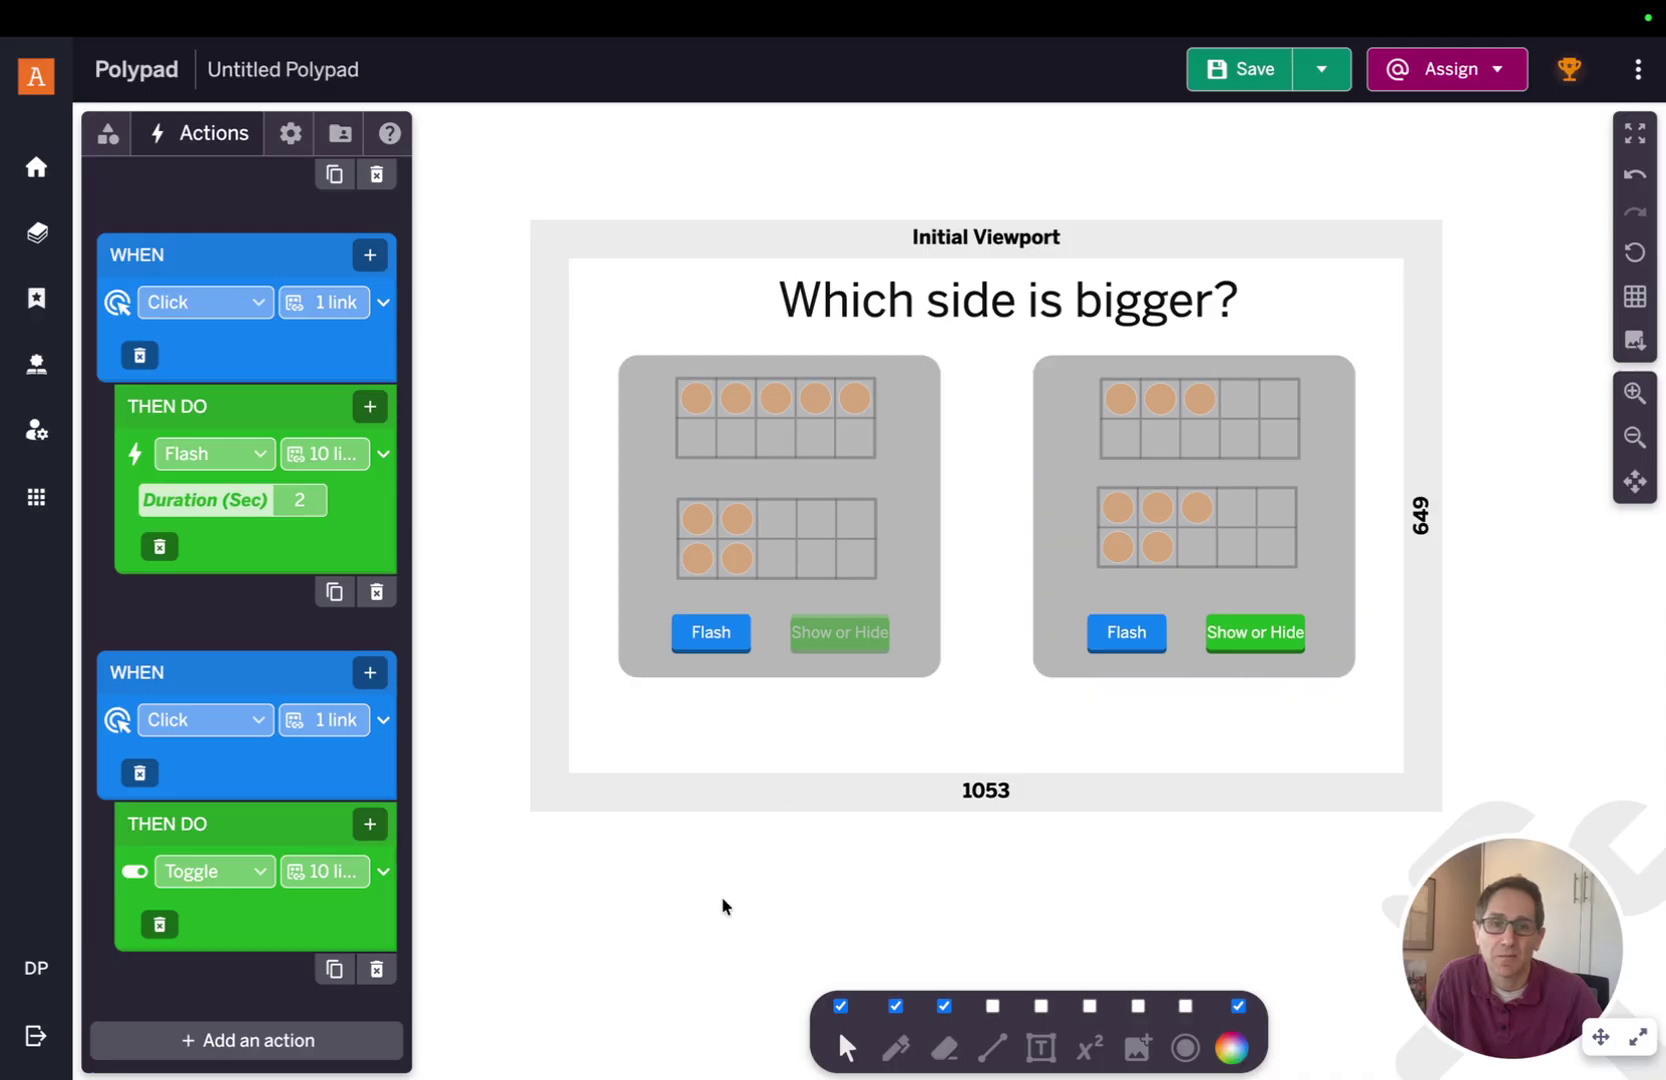
# - Turn off authoring mode and test the right side's Flash and Show or Hide buttons
pyautogui.click(290, 135)
pyautogui.click(368, 262)
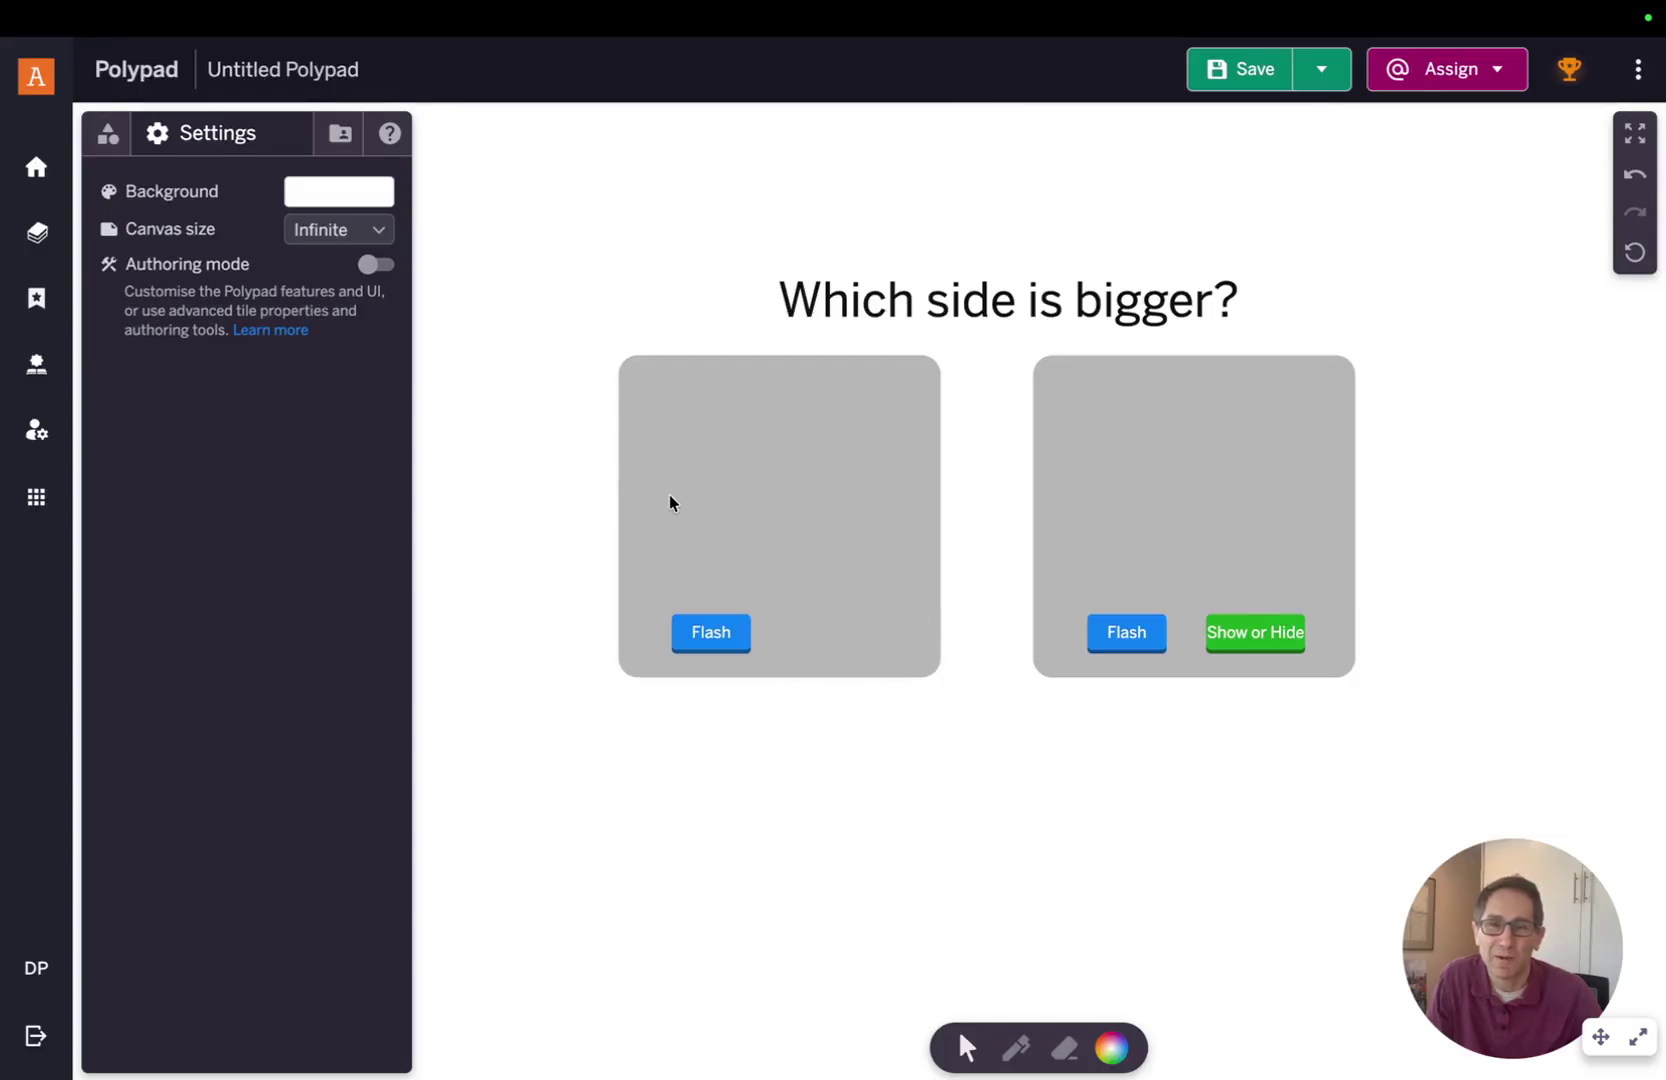
pyautogui.click(1108, 640)
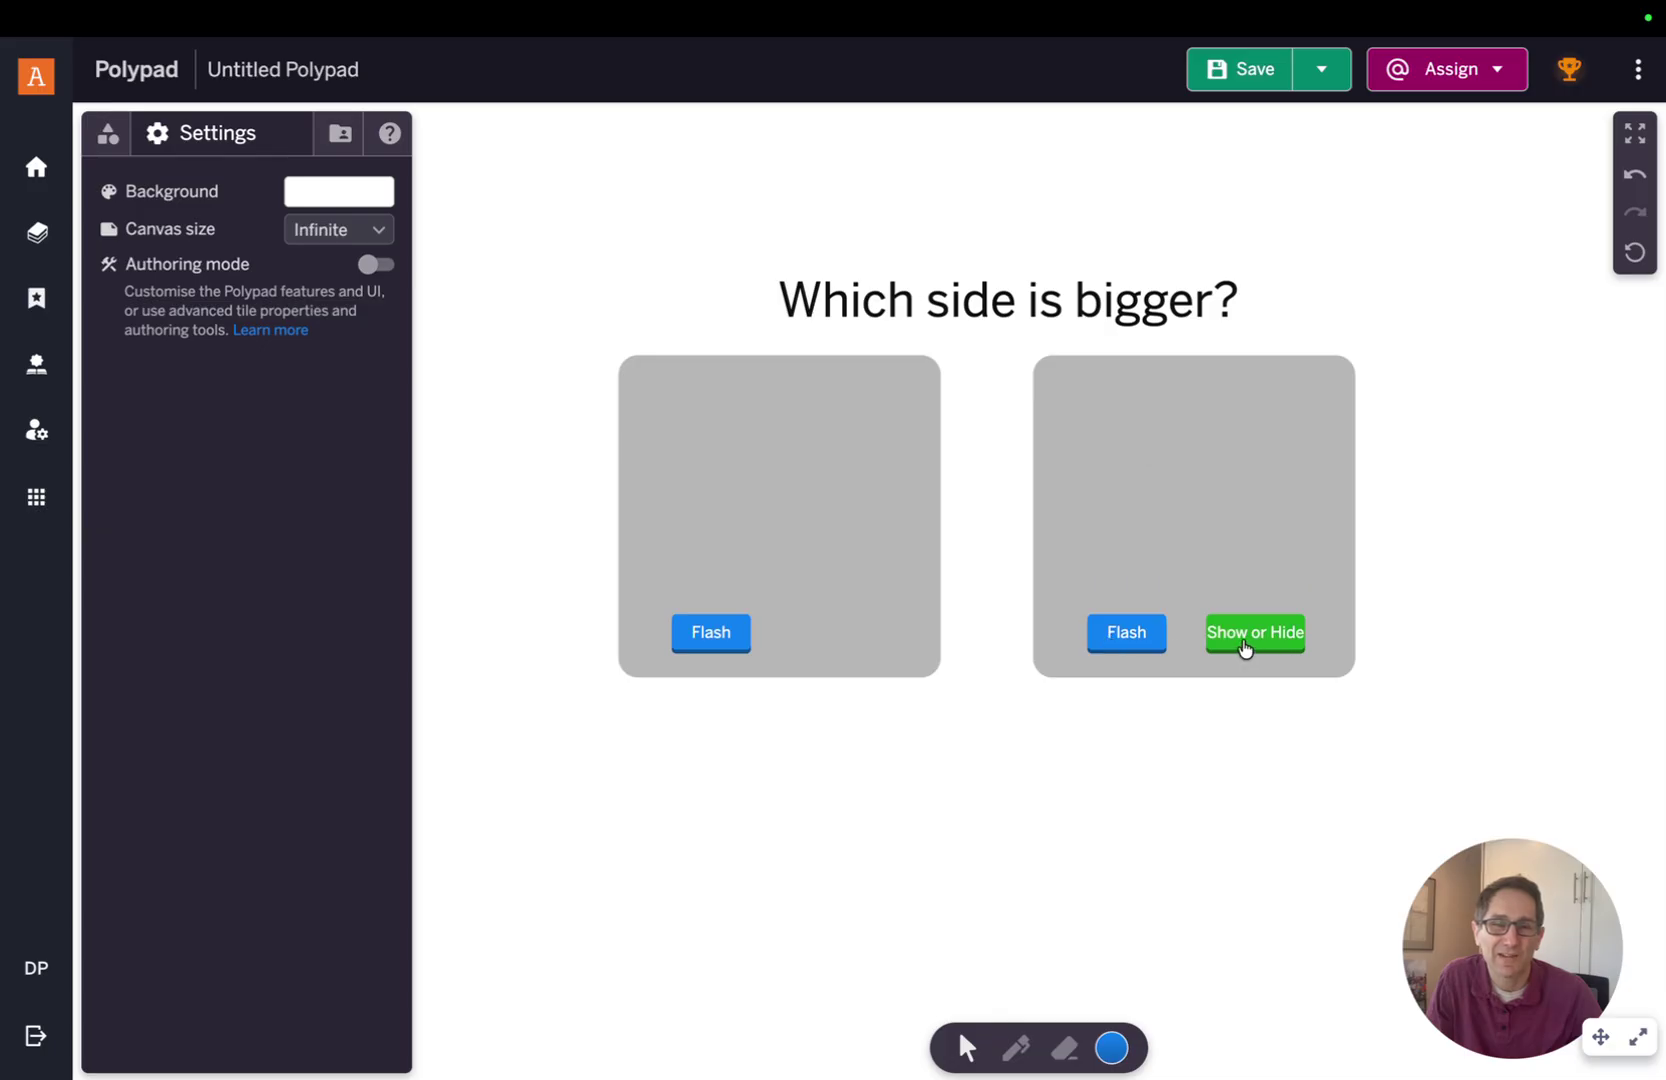
pyautogui.click(1245, 645)
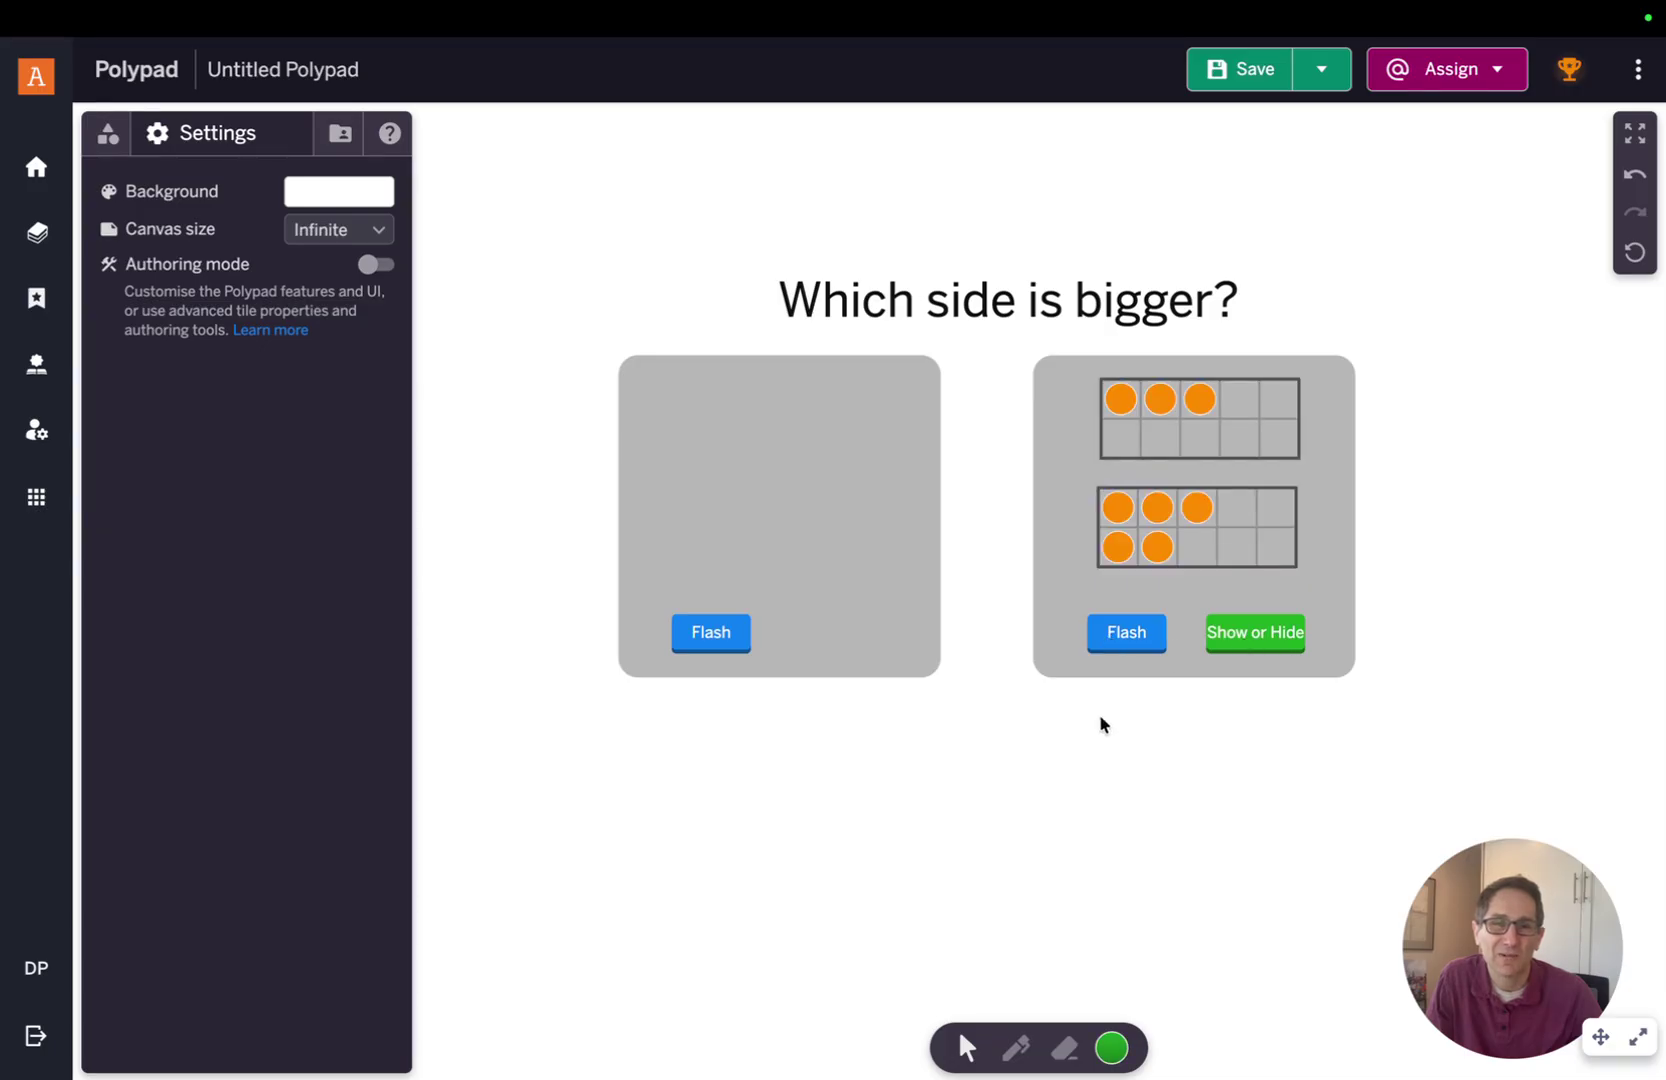
# - Turn authoring mode back on and review the Click and Toggle action linked to the left Show or Hide button
pyautogui.click(380, 266)
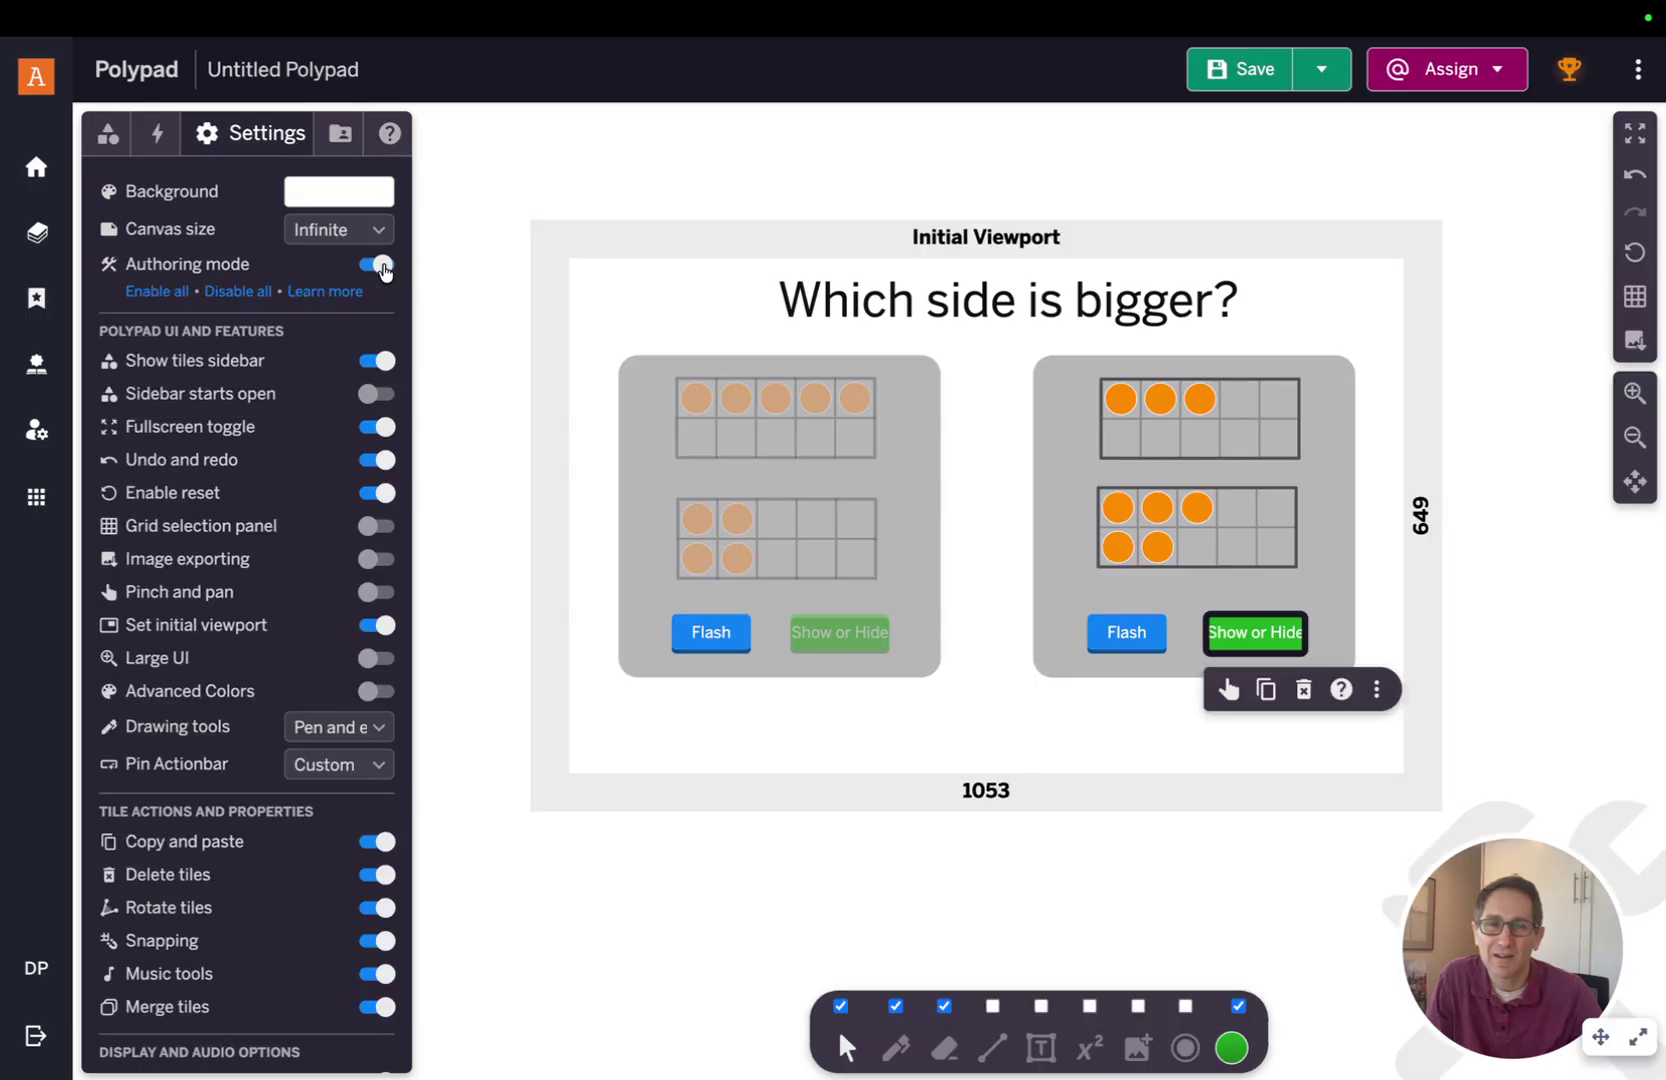
pyautogui.click(157, 133)
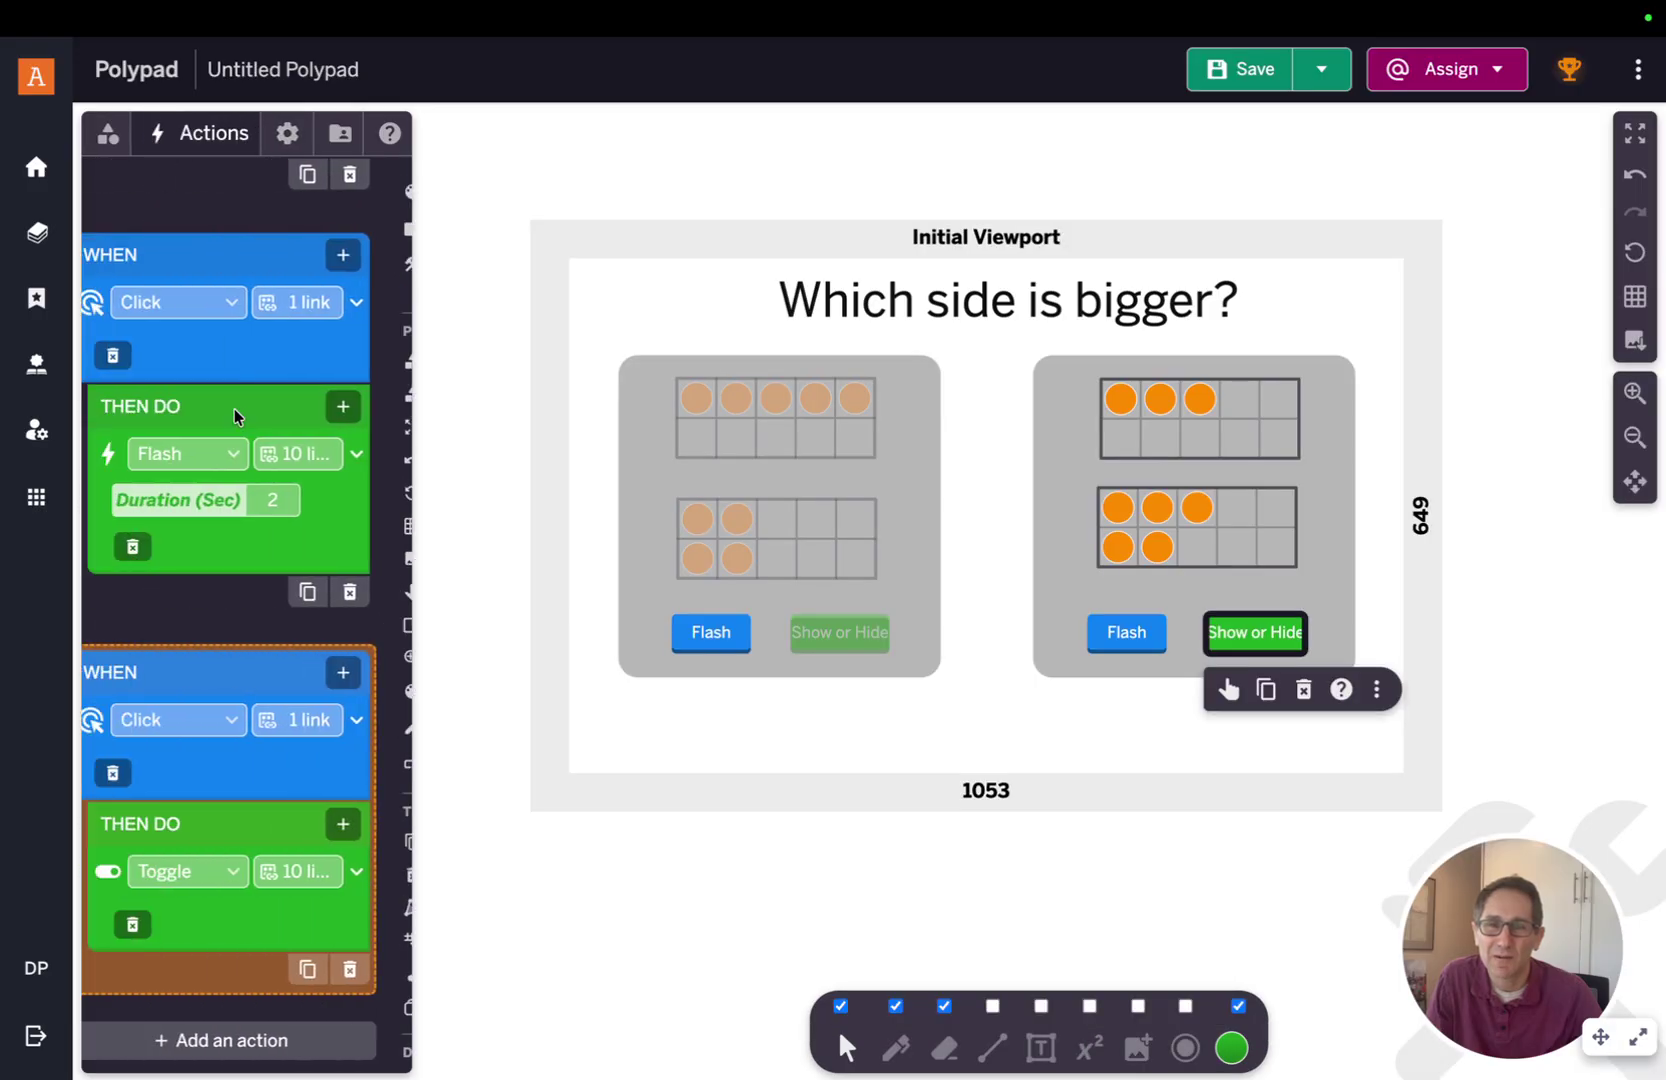
pyautogui.scroll(-2, 482, 893)
pyautogui.scroll(1, 547, 800)
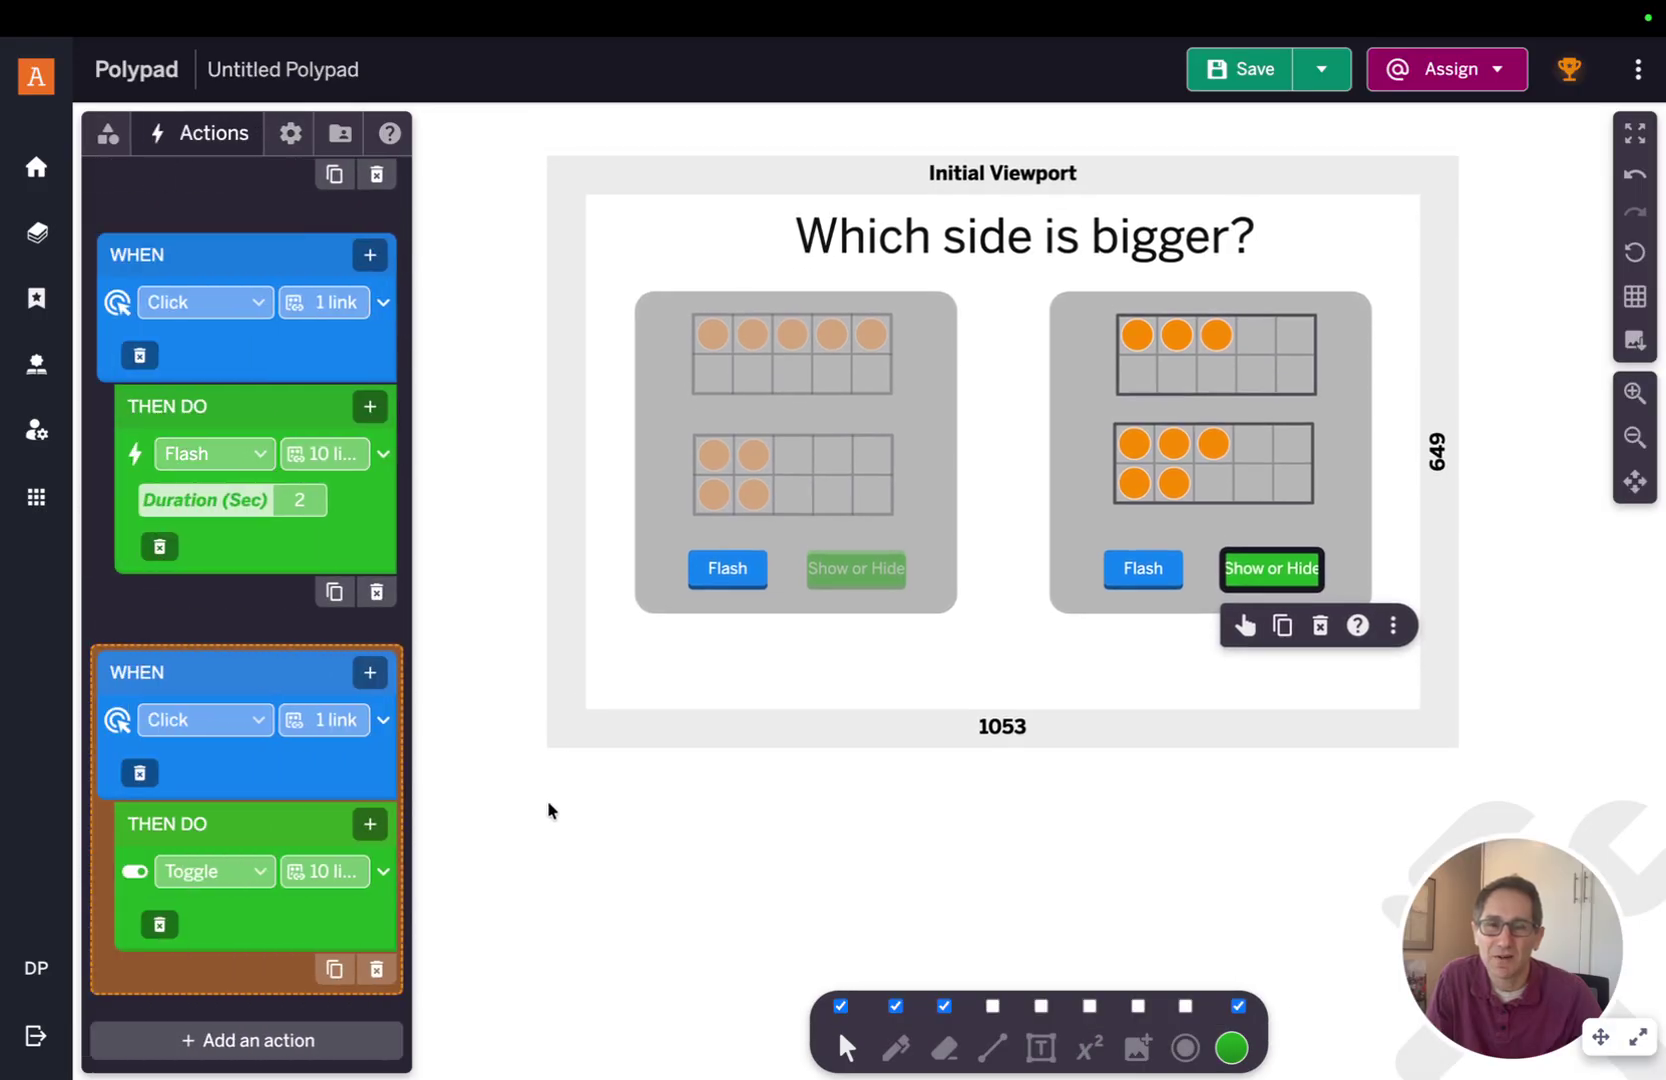
pyautogui.click(697, 898)
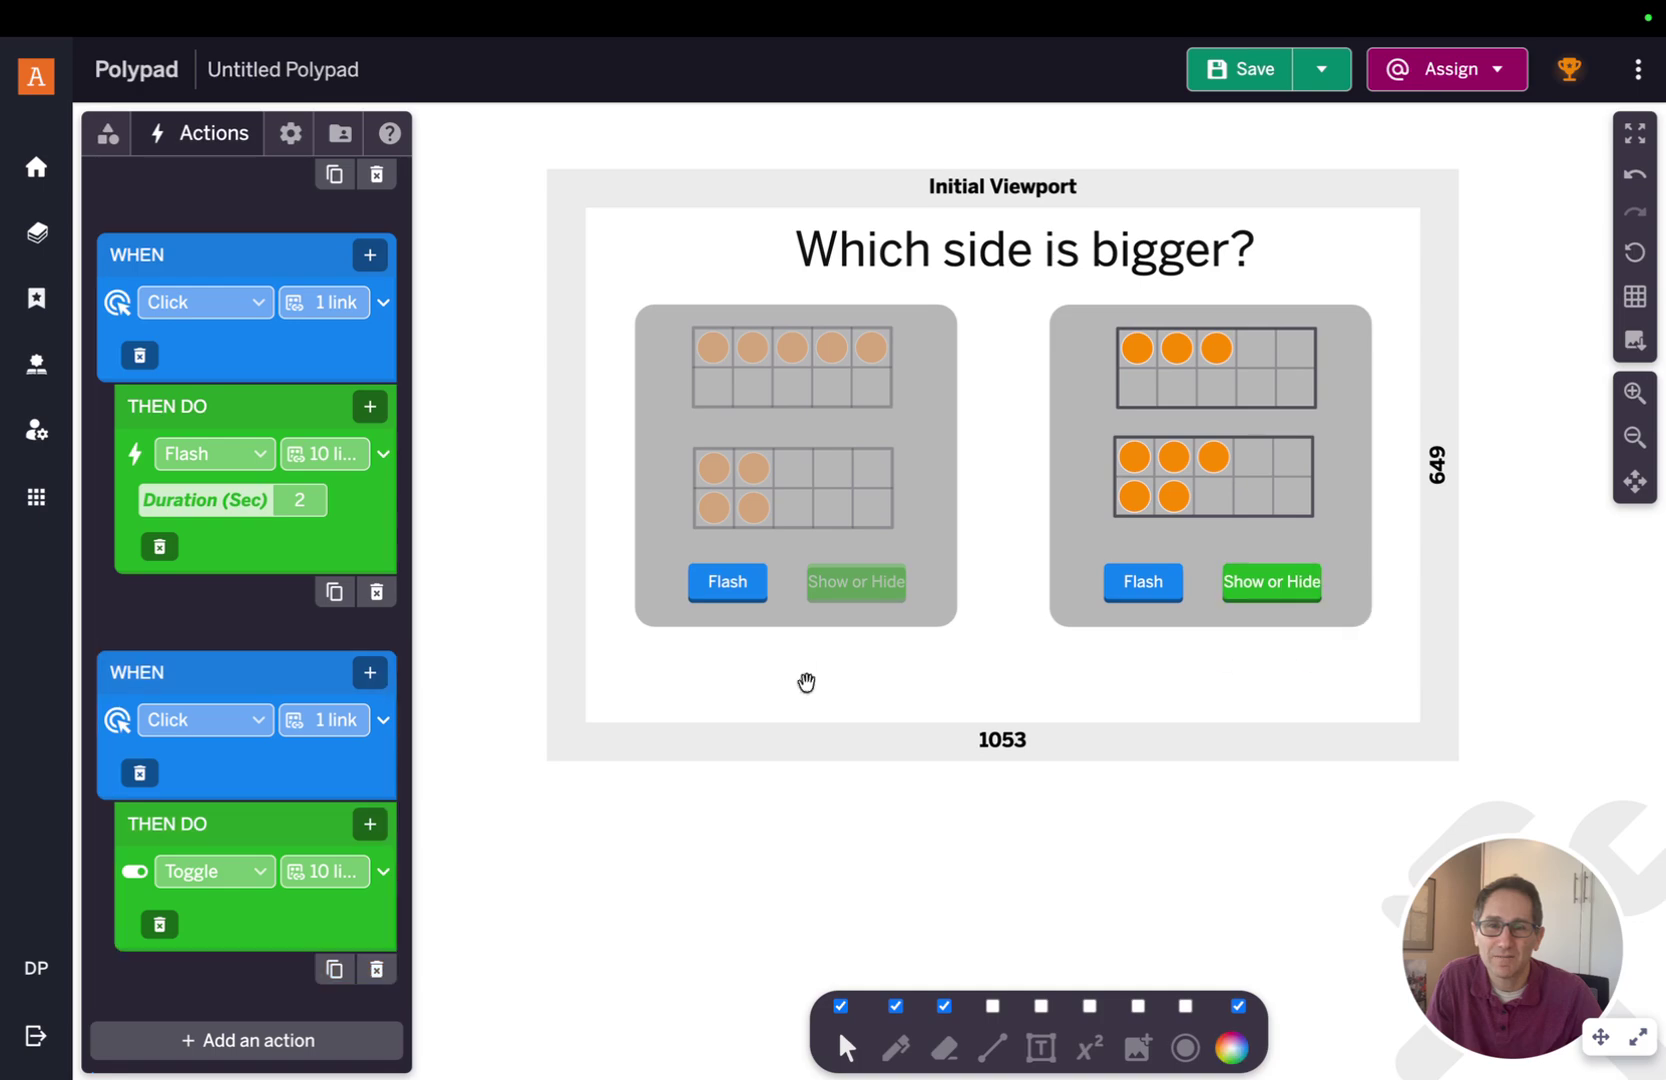
pyautogui.click(826, 581)
pyautogui.scroll(5, 226, 520)
pyautogui.scroll(1, 229, 468)
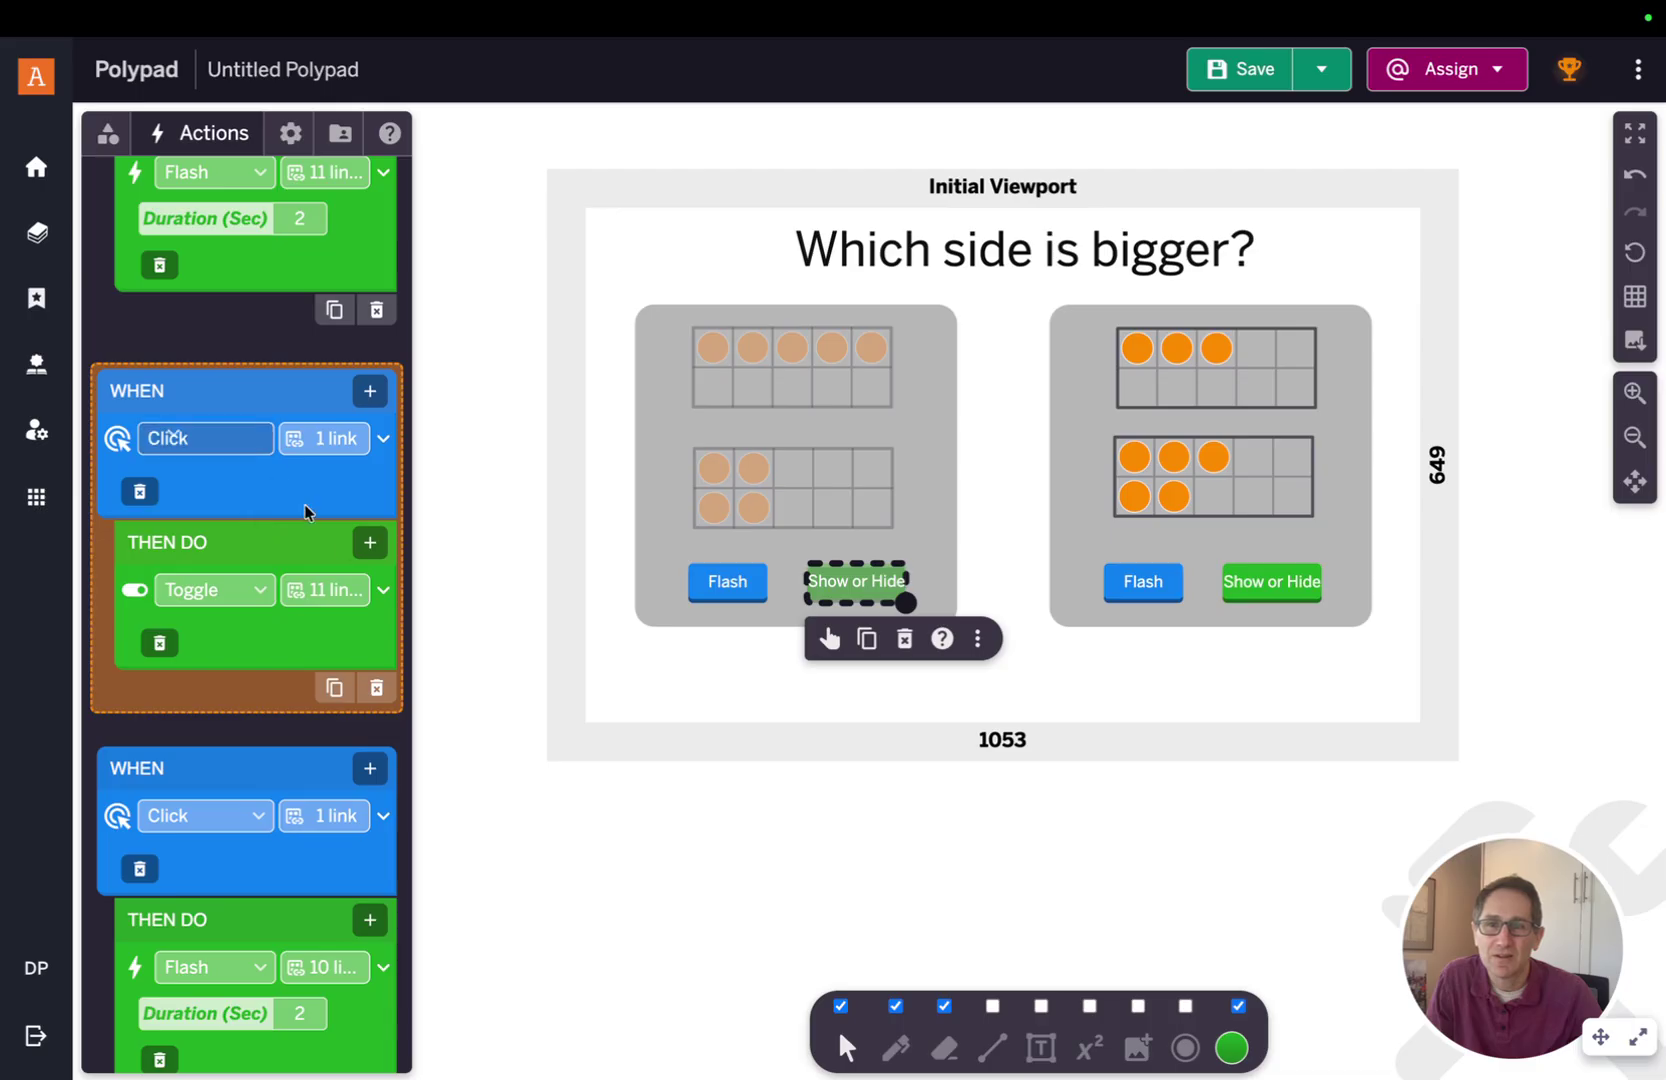
pyautogui.moveTo(333, 594)
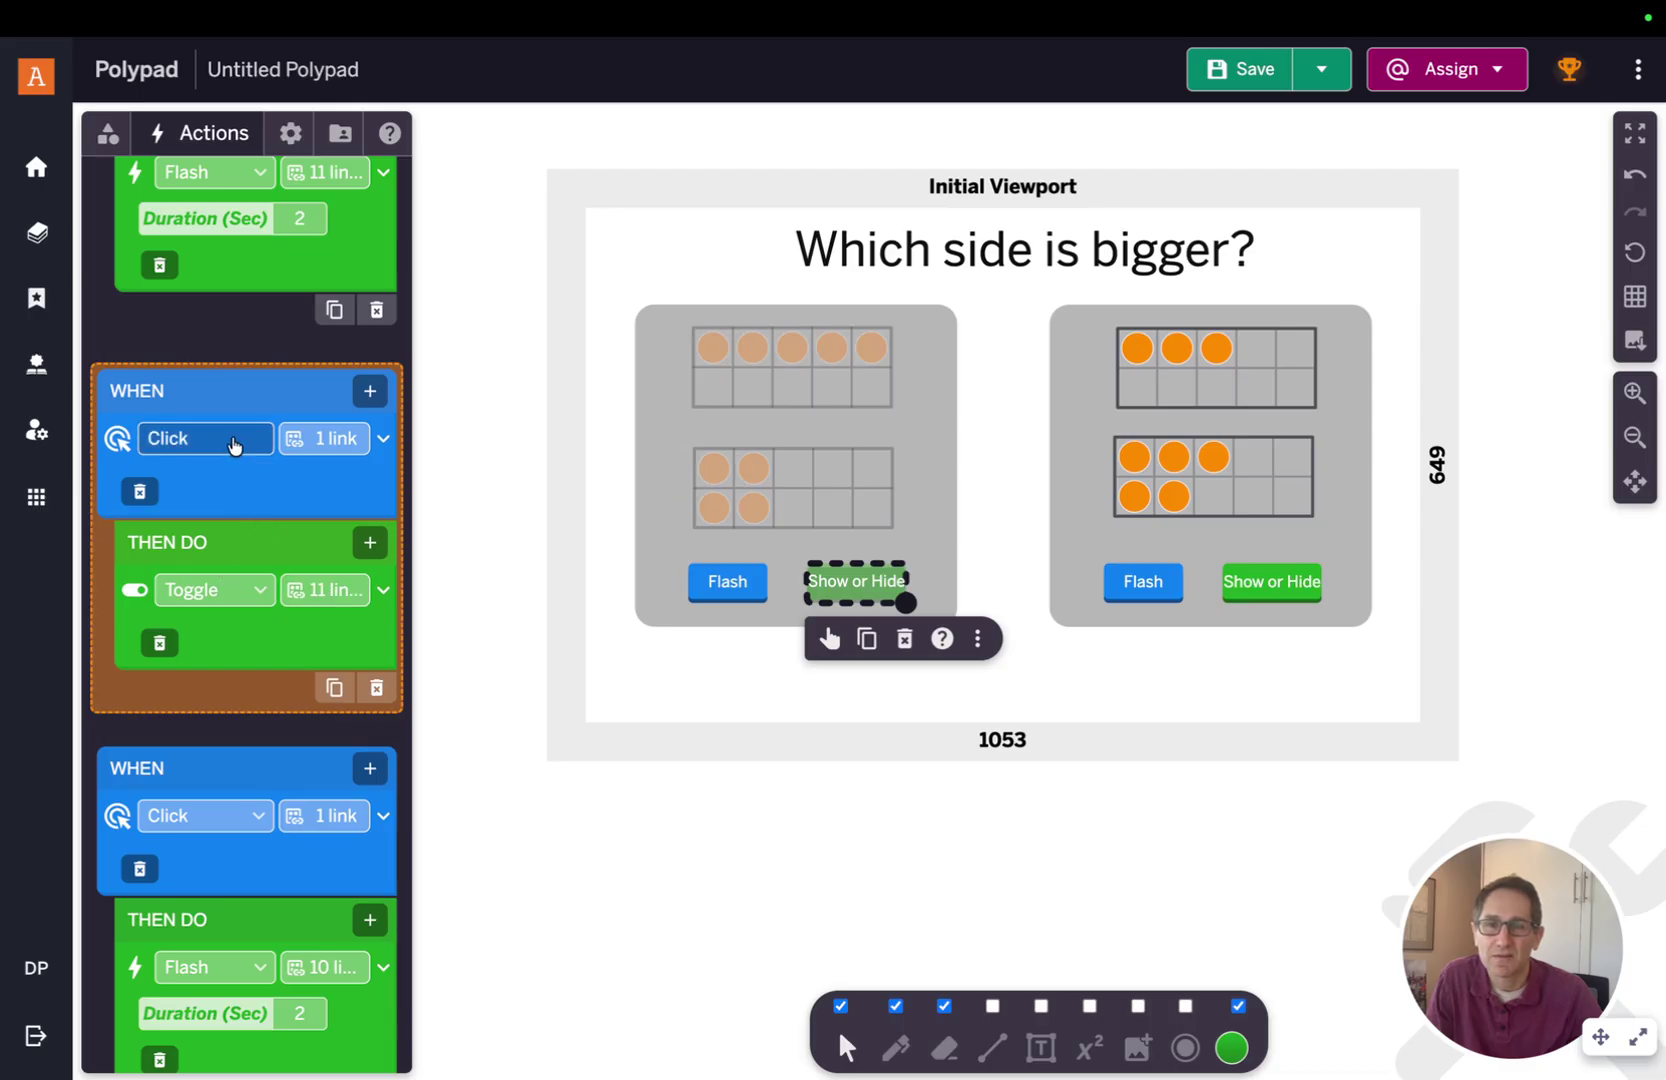
pyautogui.moveTo(333, 451)
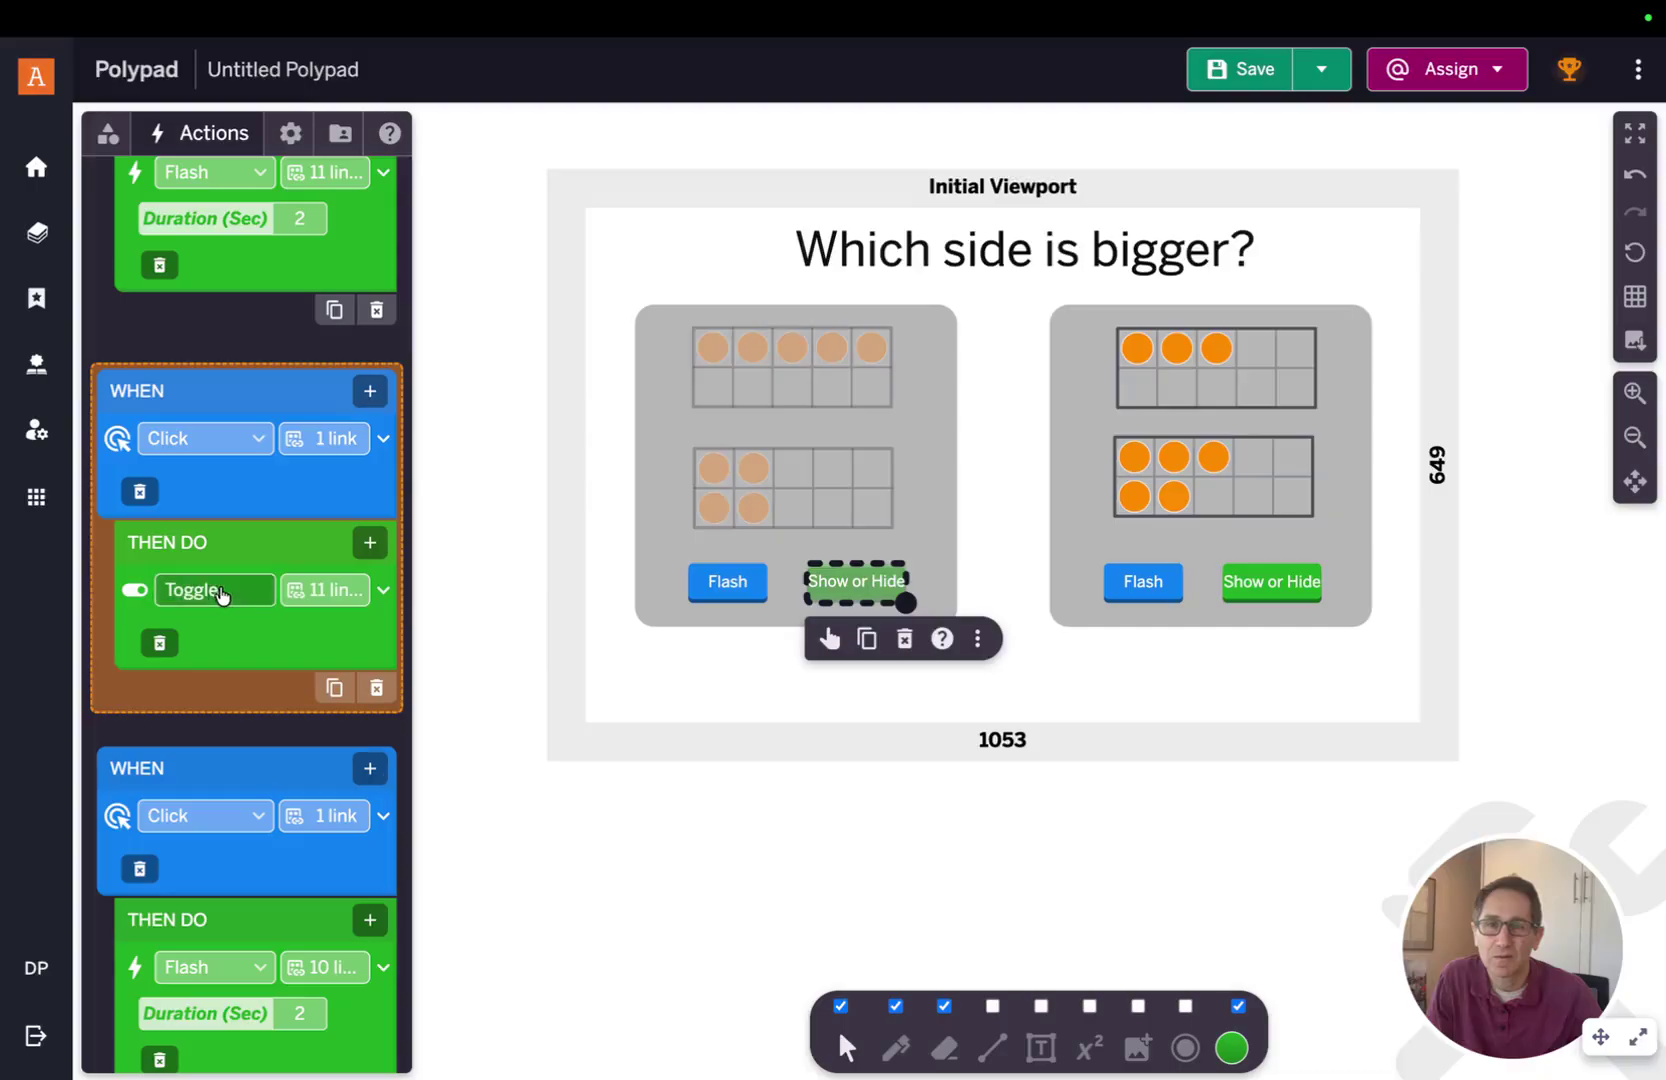
pyautogui.click(674, 732)
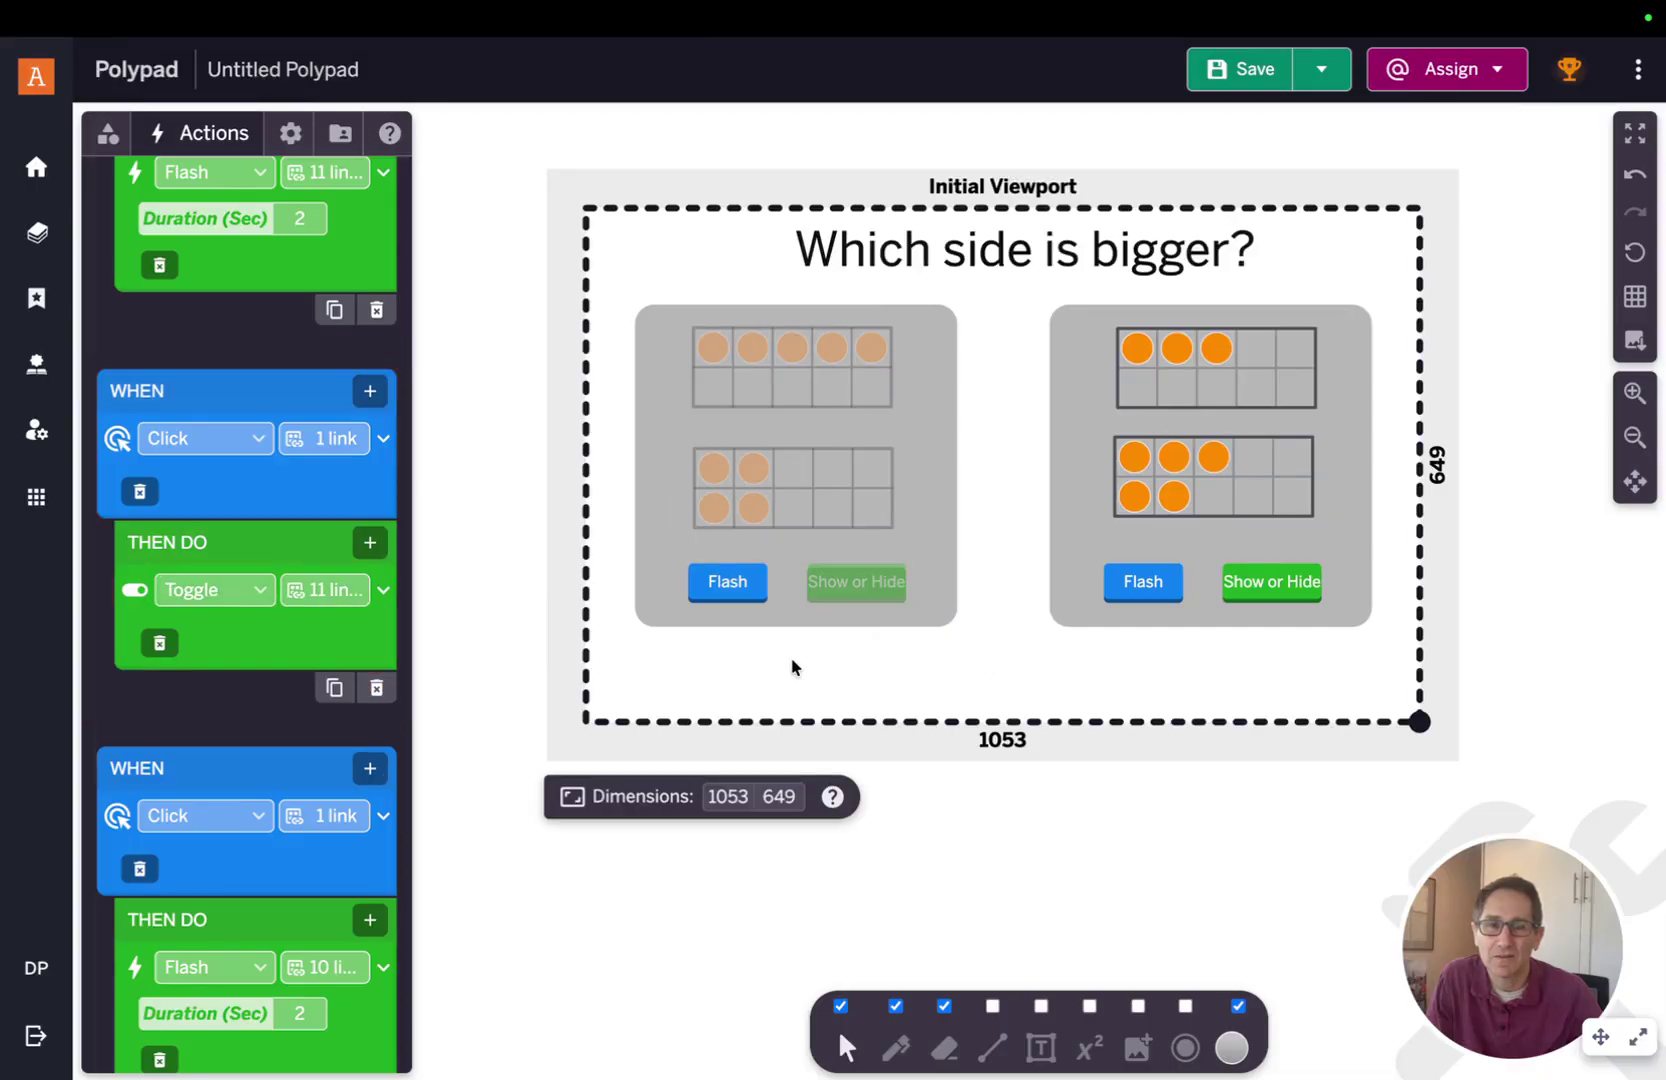
# - Make the left Show or Hide button visible
pyautogui.click(855, 590)
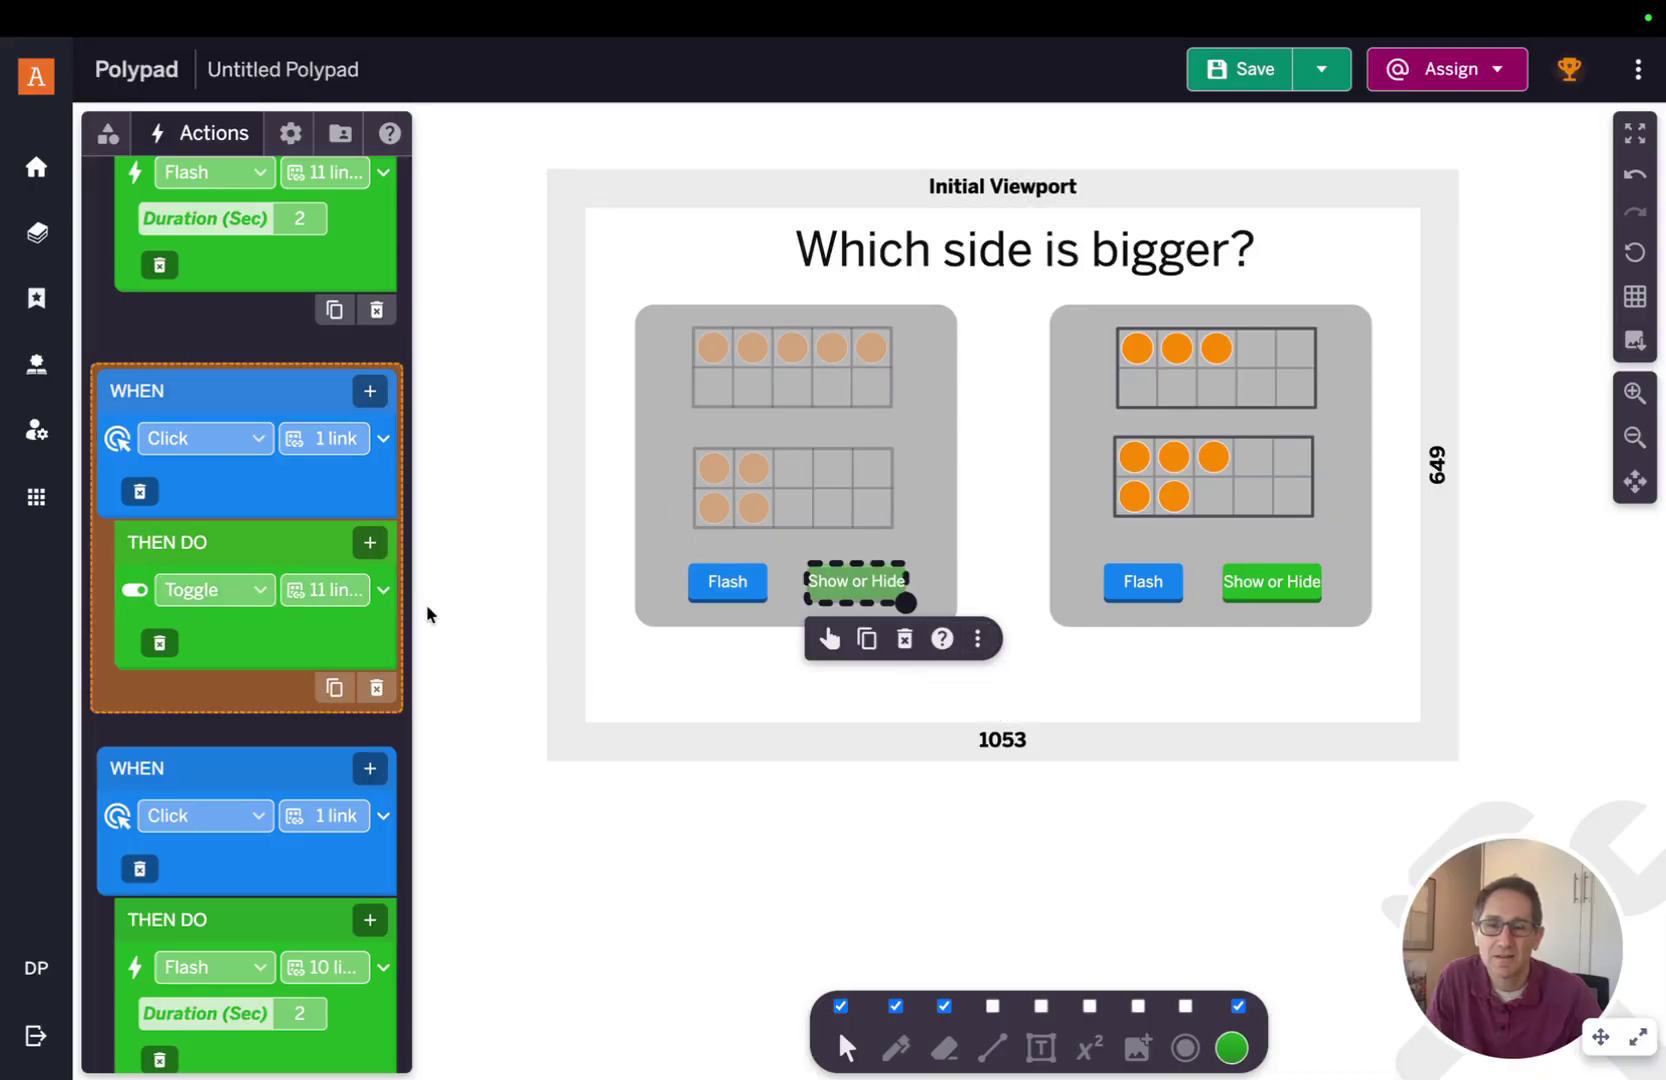
pyautogui.scroll(-4, 369, 592)
pyautogui.scroll(-2, 369, 592)
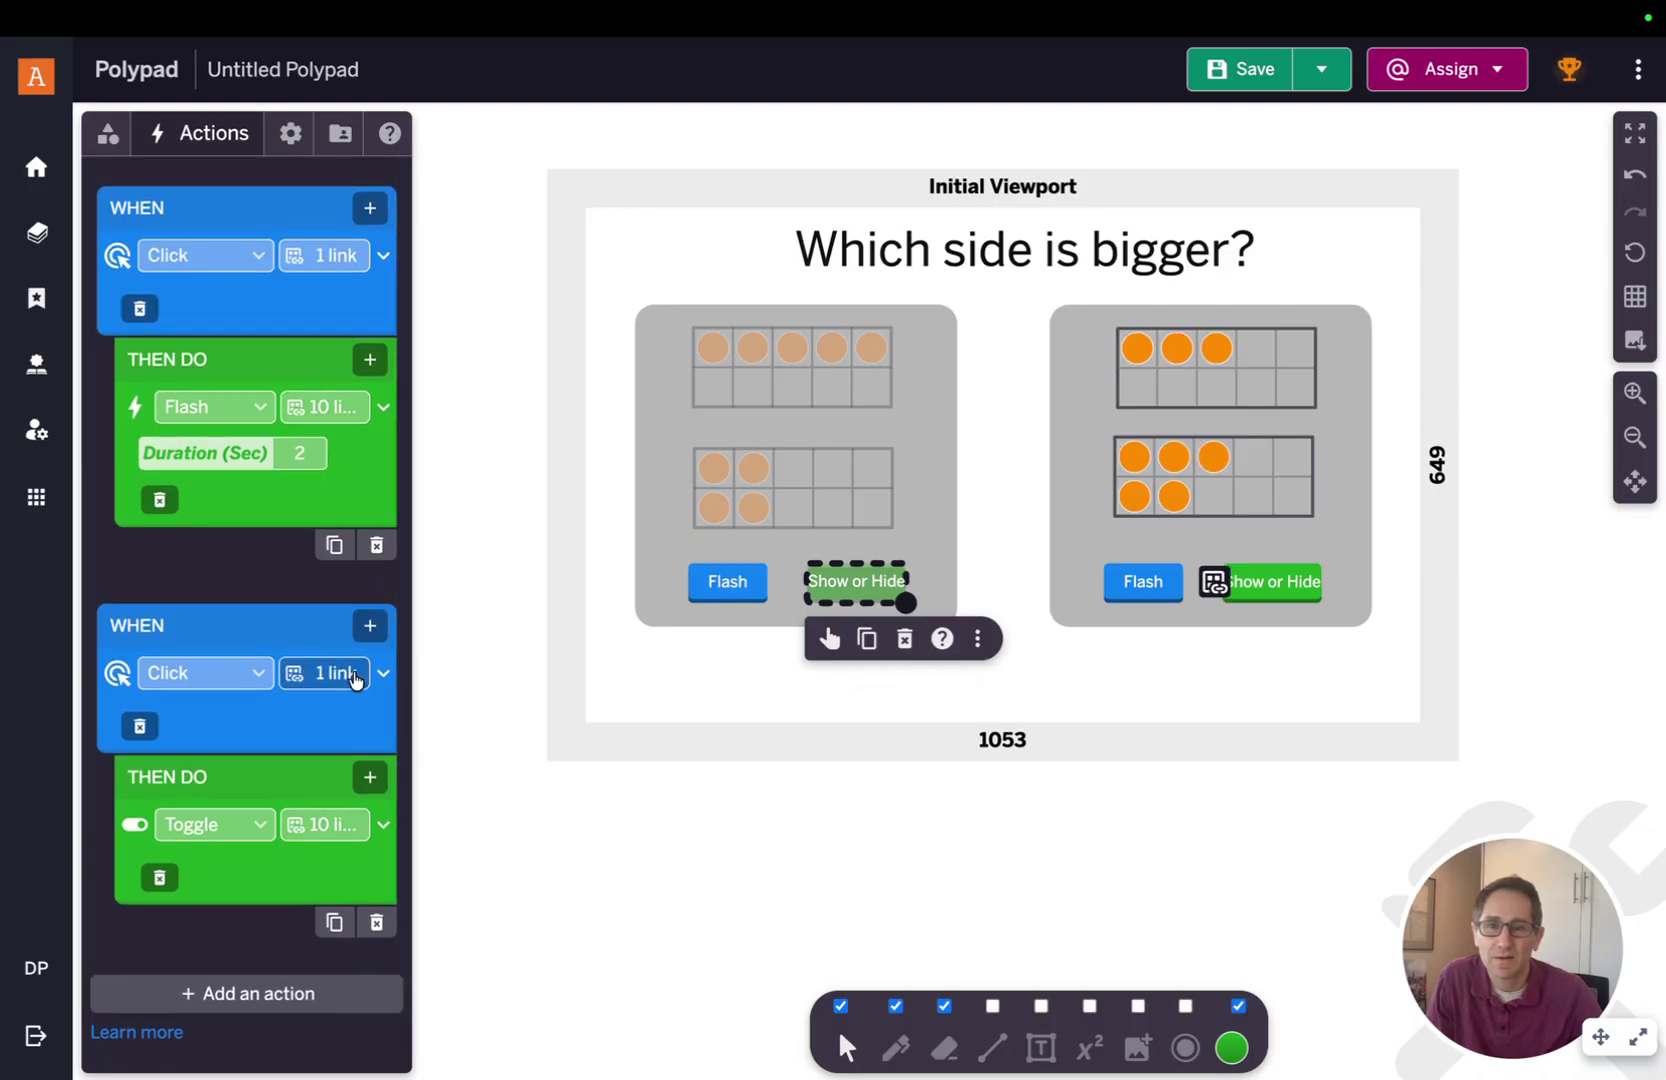
pyautogui.click(977, 638)
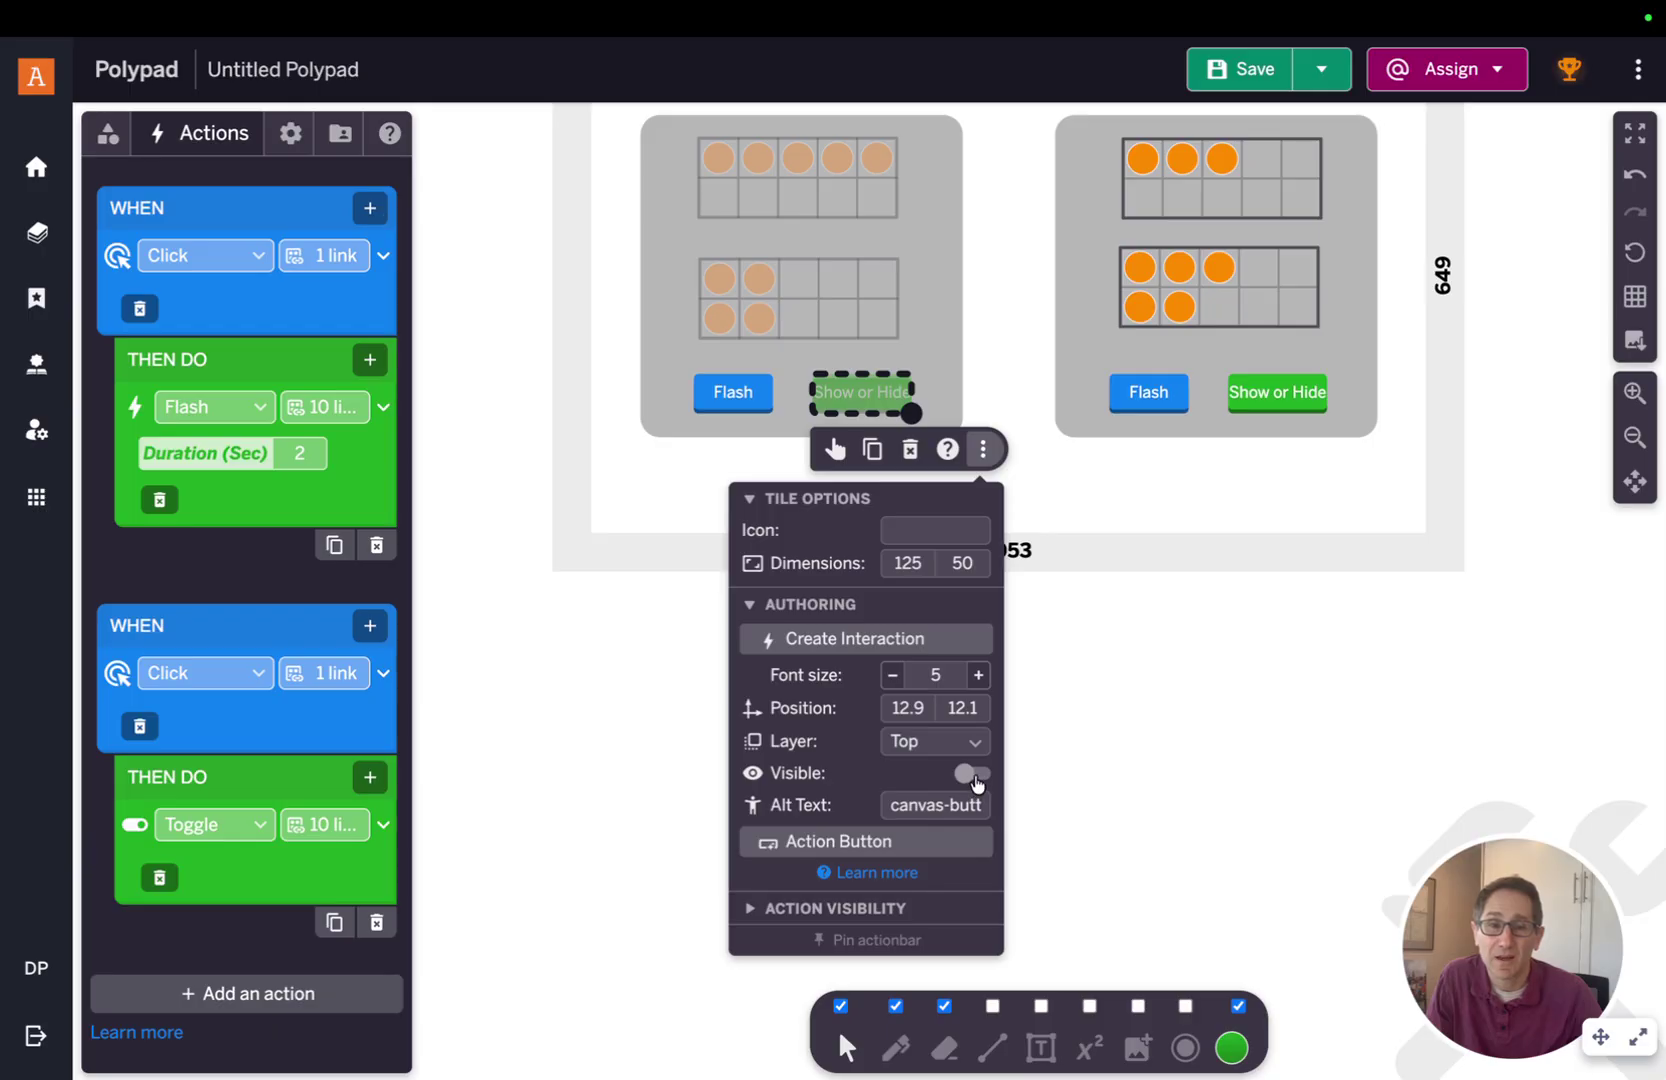
pyautogui.click(972, 774)
pyautogui.click(634, 686)
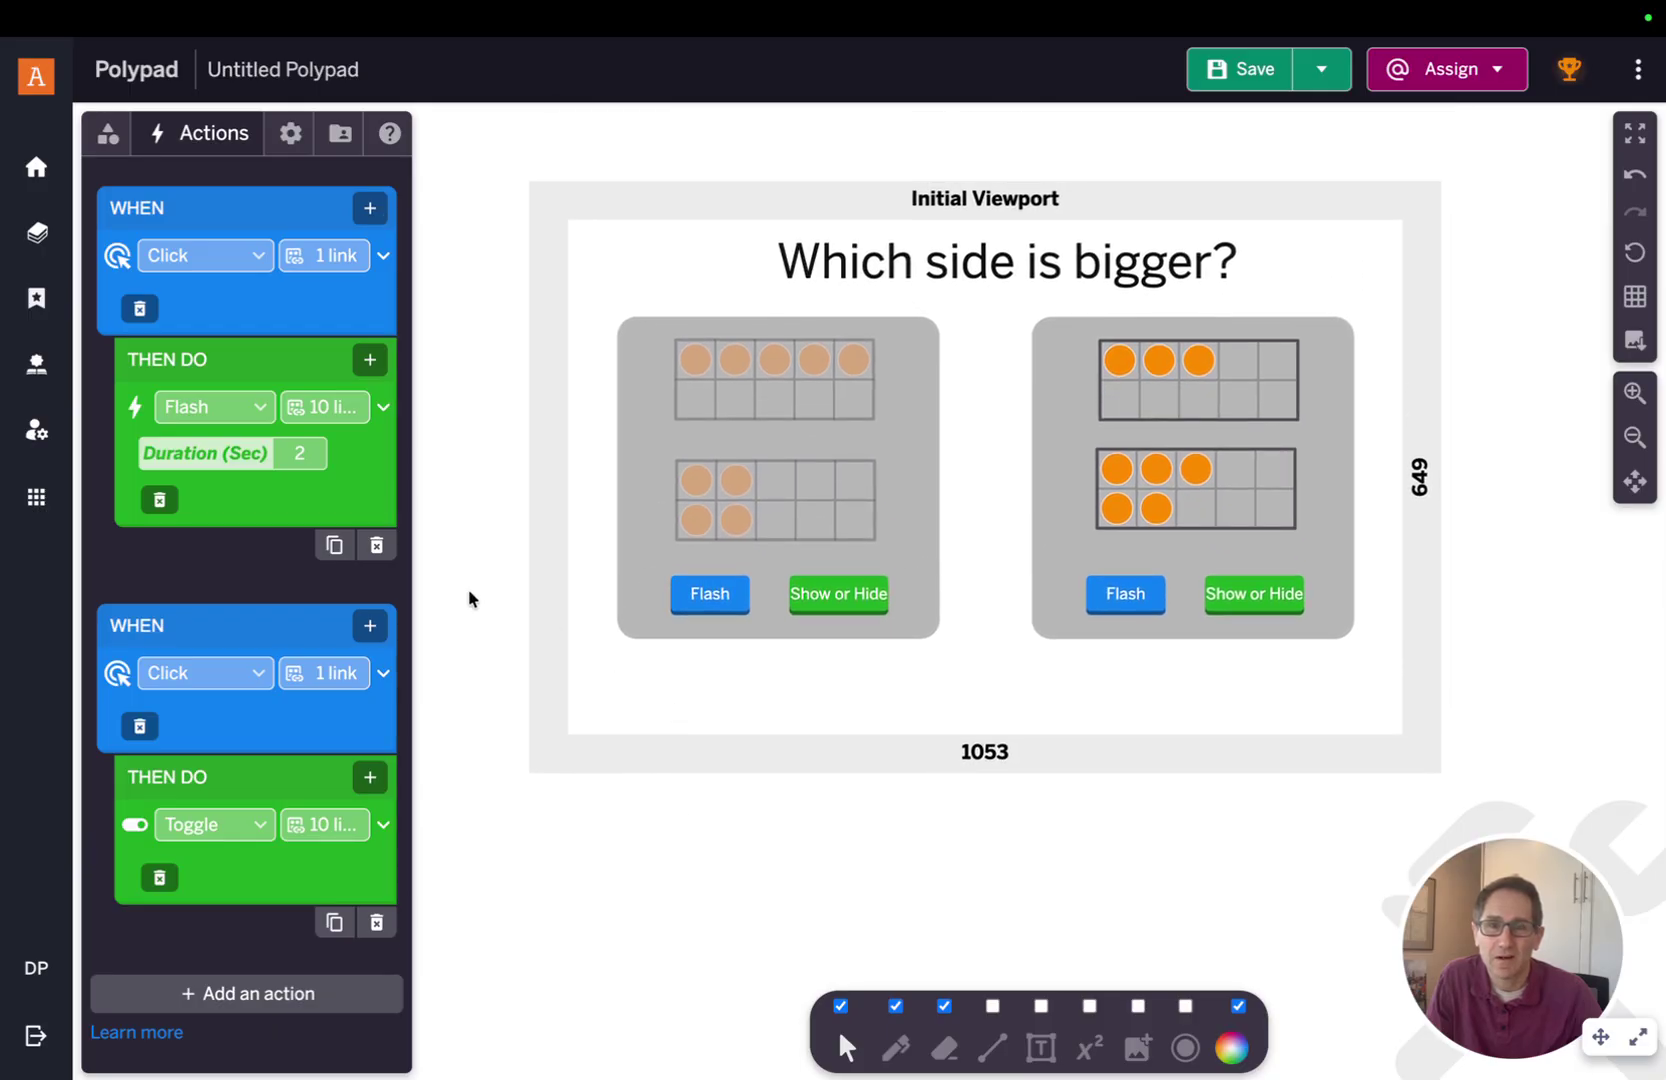
# - Turn off authoring mode and test the right side's Show or Hide and Flash buttons, leaving its ten frames hidden
pyautogui.click(290, 138)
pyautogui.click(368, 268)
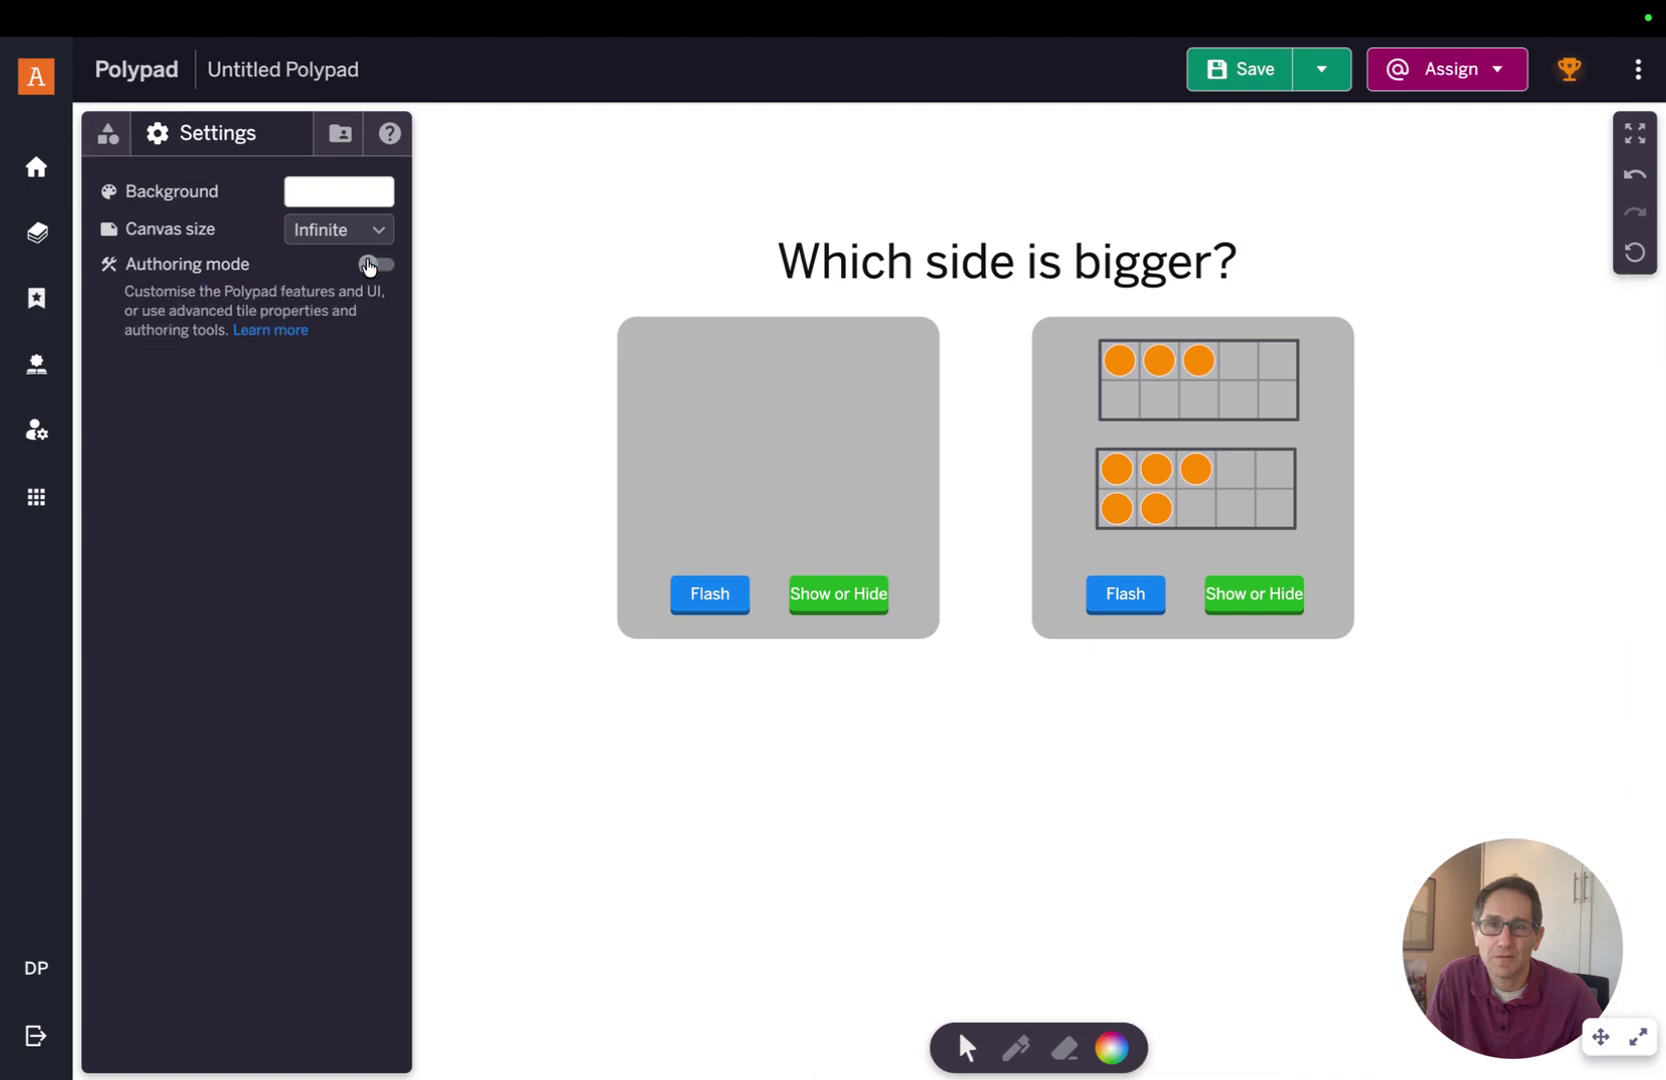
pyautogui.click(1238, 600)
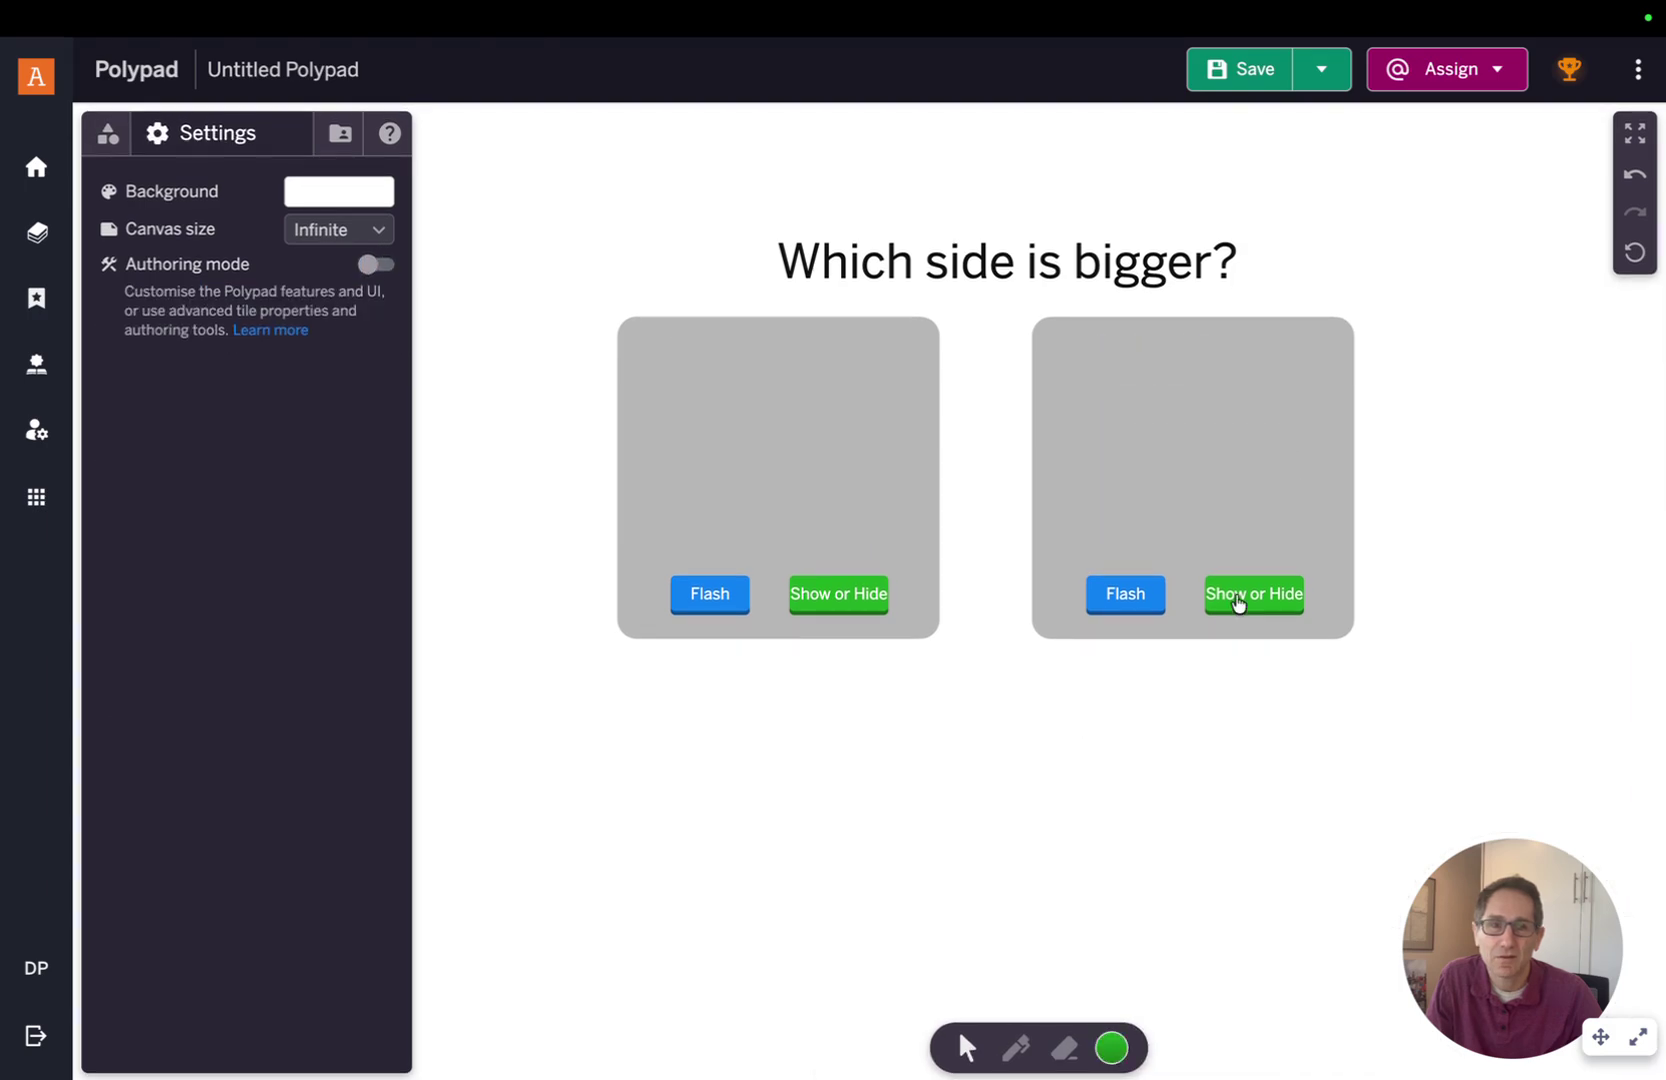
pyautogui.click(1238, 600)
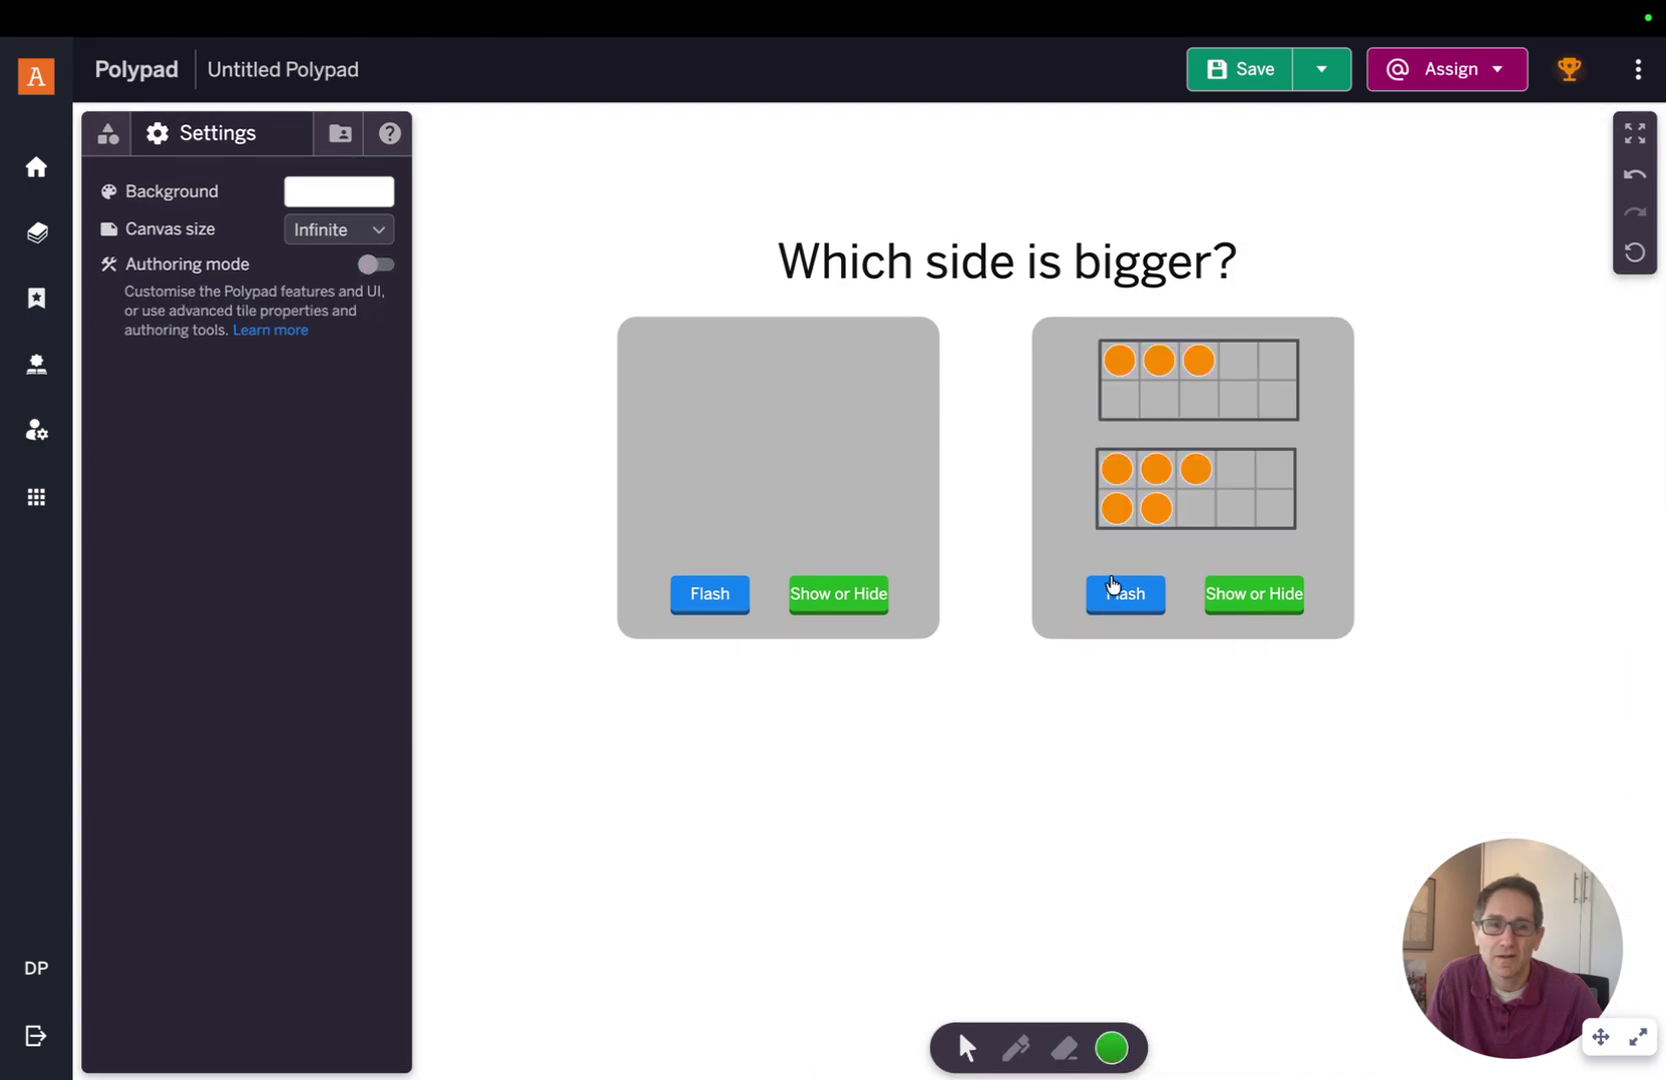
pyautogui.click(1276, 601)
pyautogui.click(1128, 597)
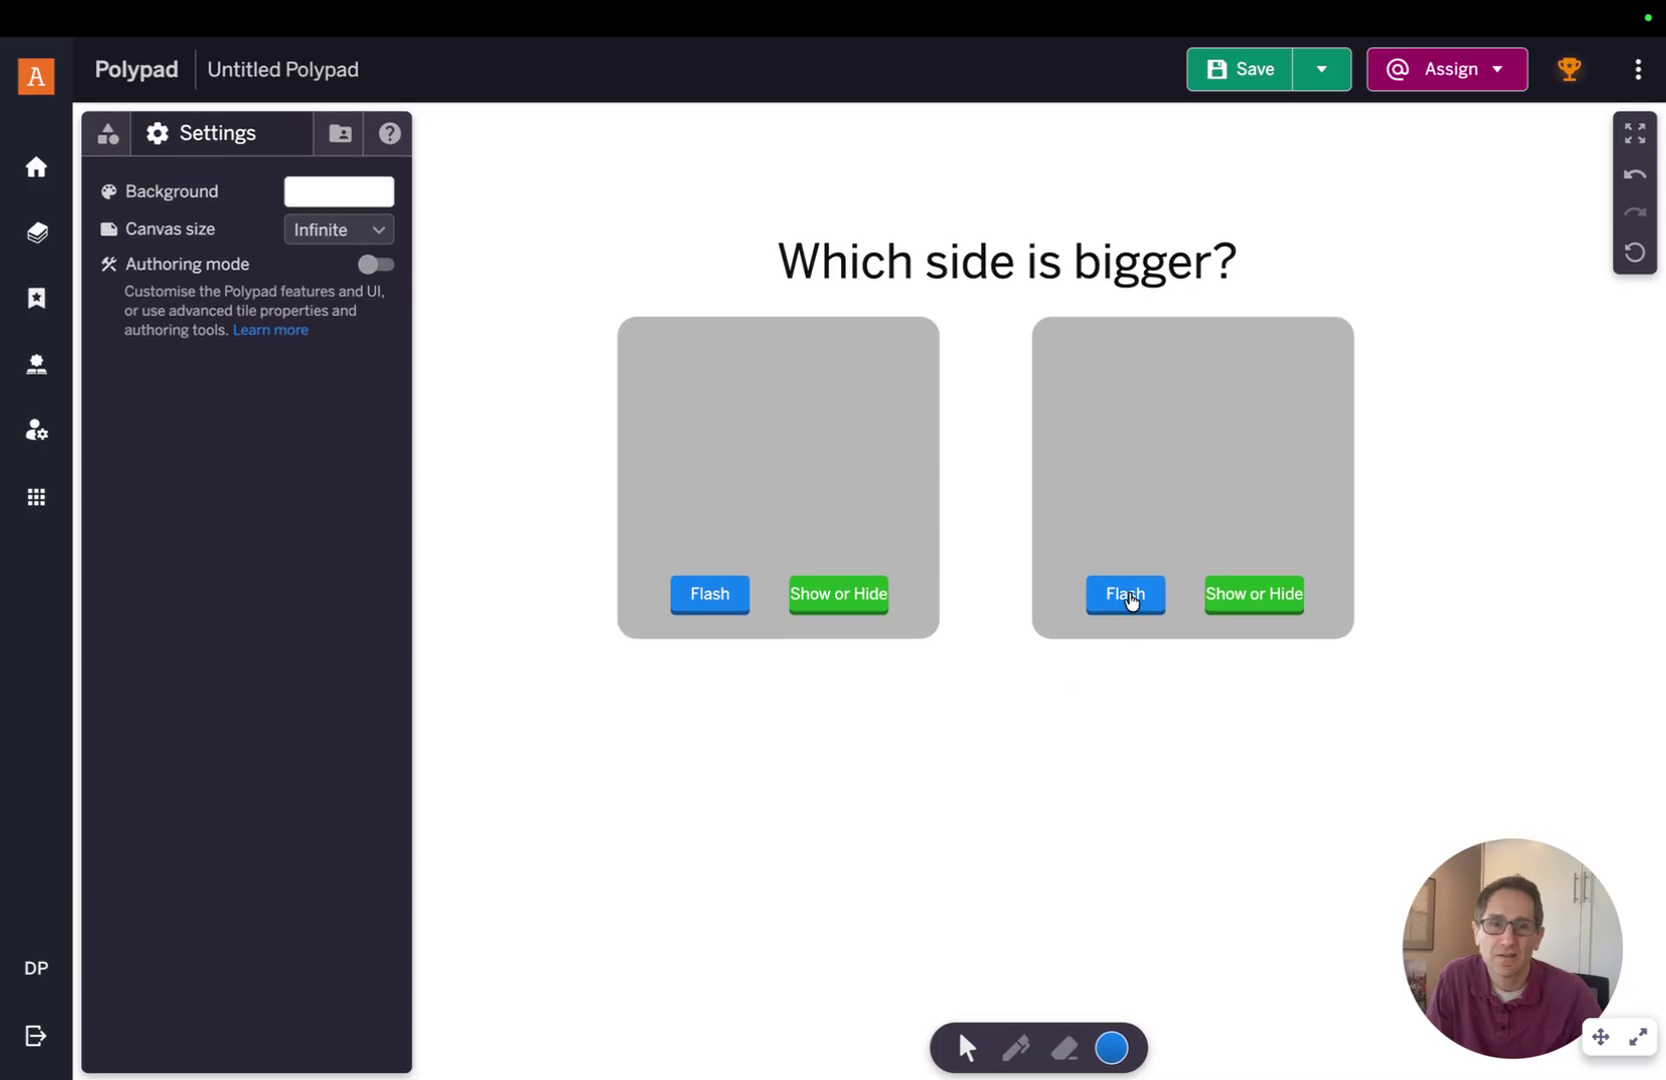
# - Test the left side's Show or Hide and Flash buttons, leaving its ten frames hidden
pyautogui.click(868, 600)
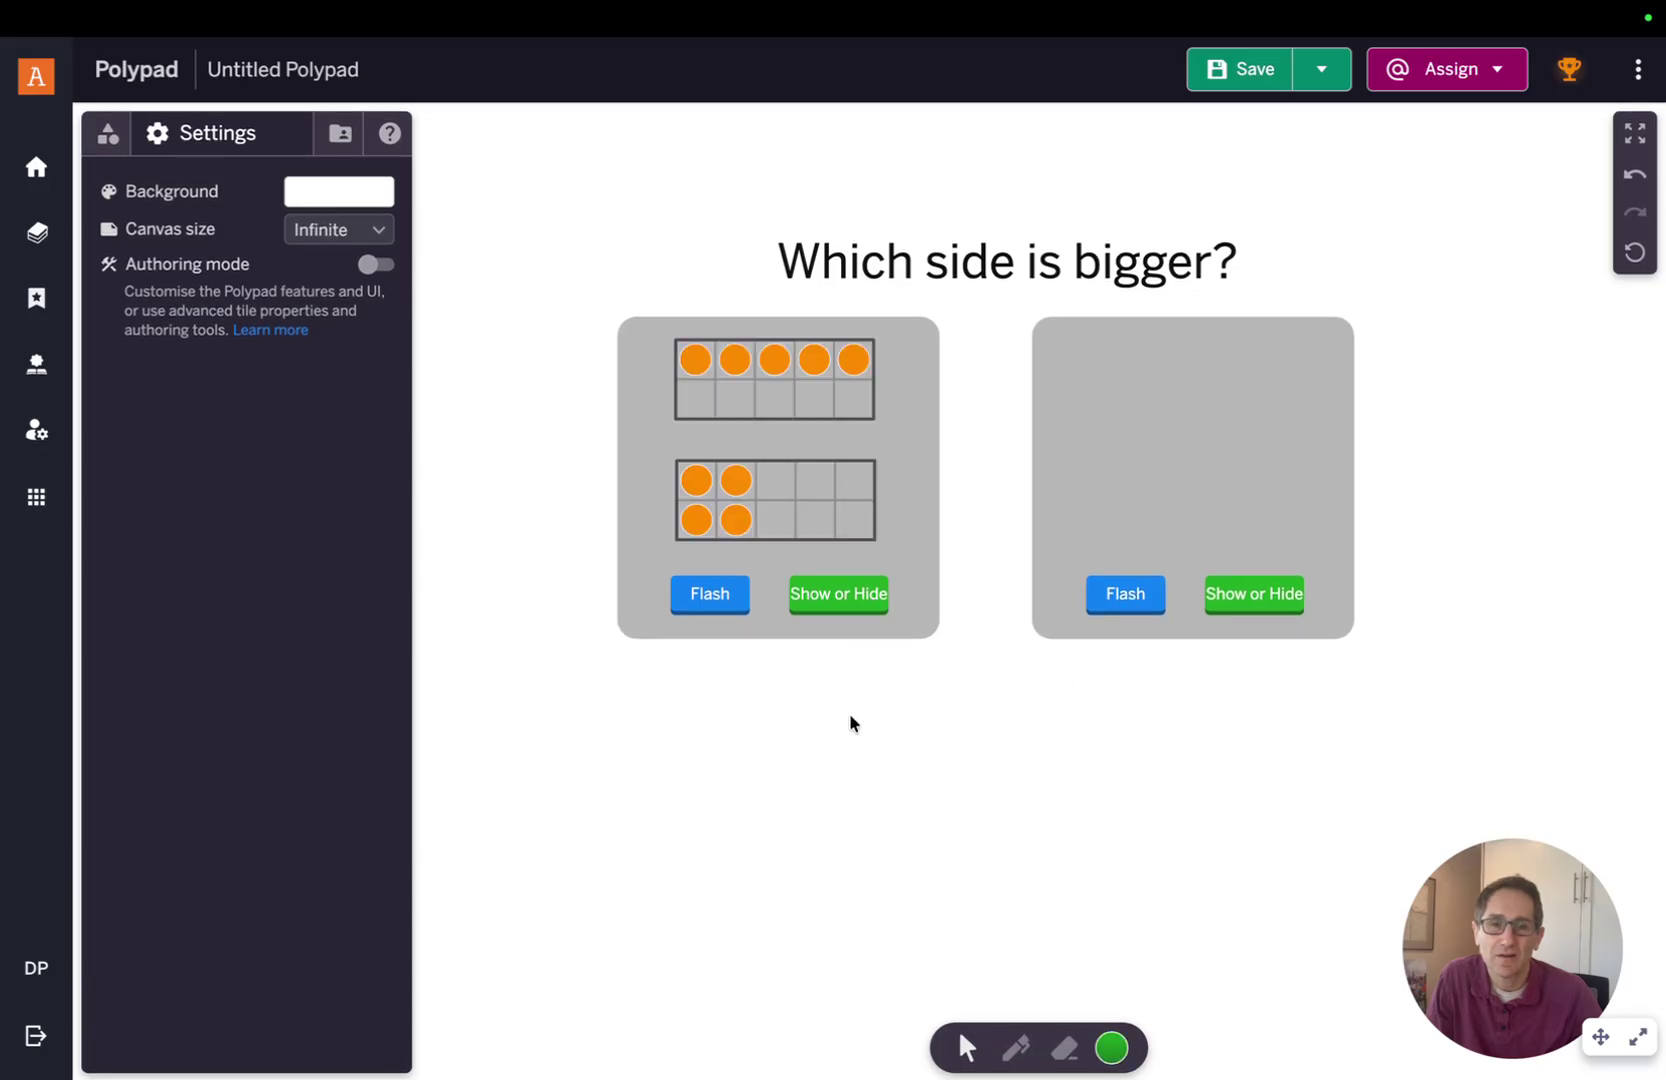
pyautogui.click(865, 600)
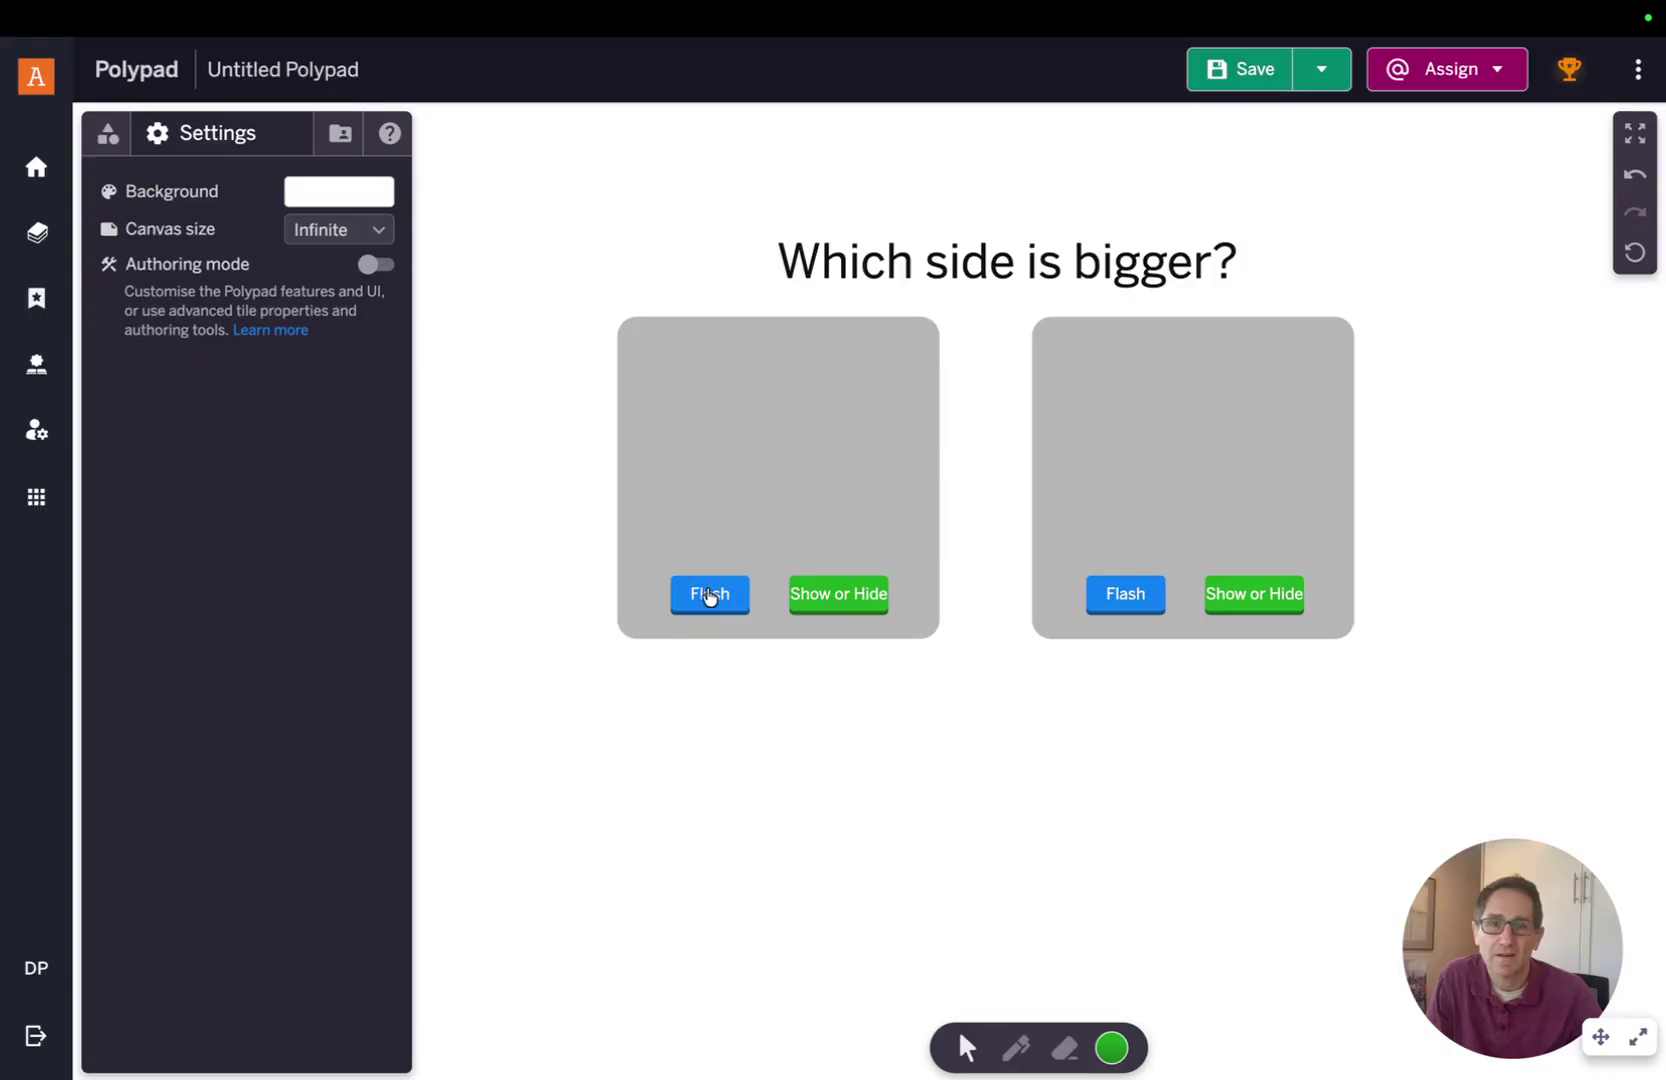
pyautogui.click(708, 594)
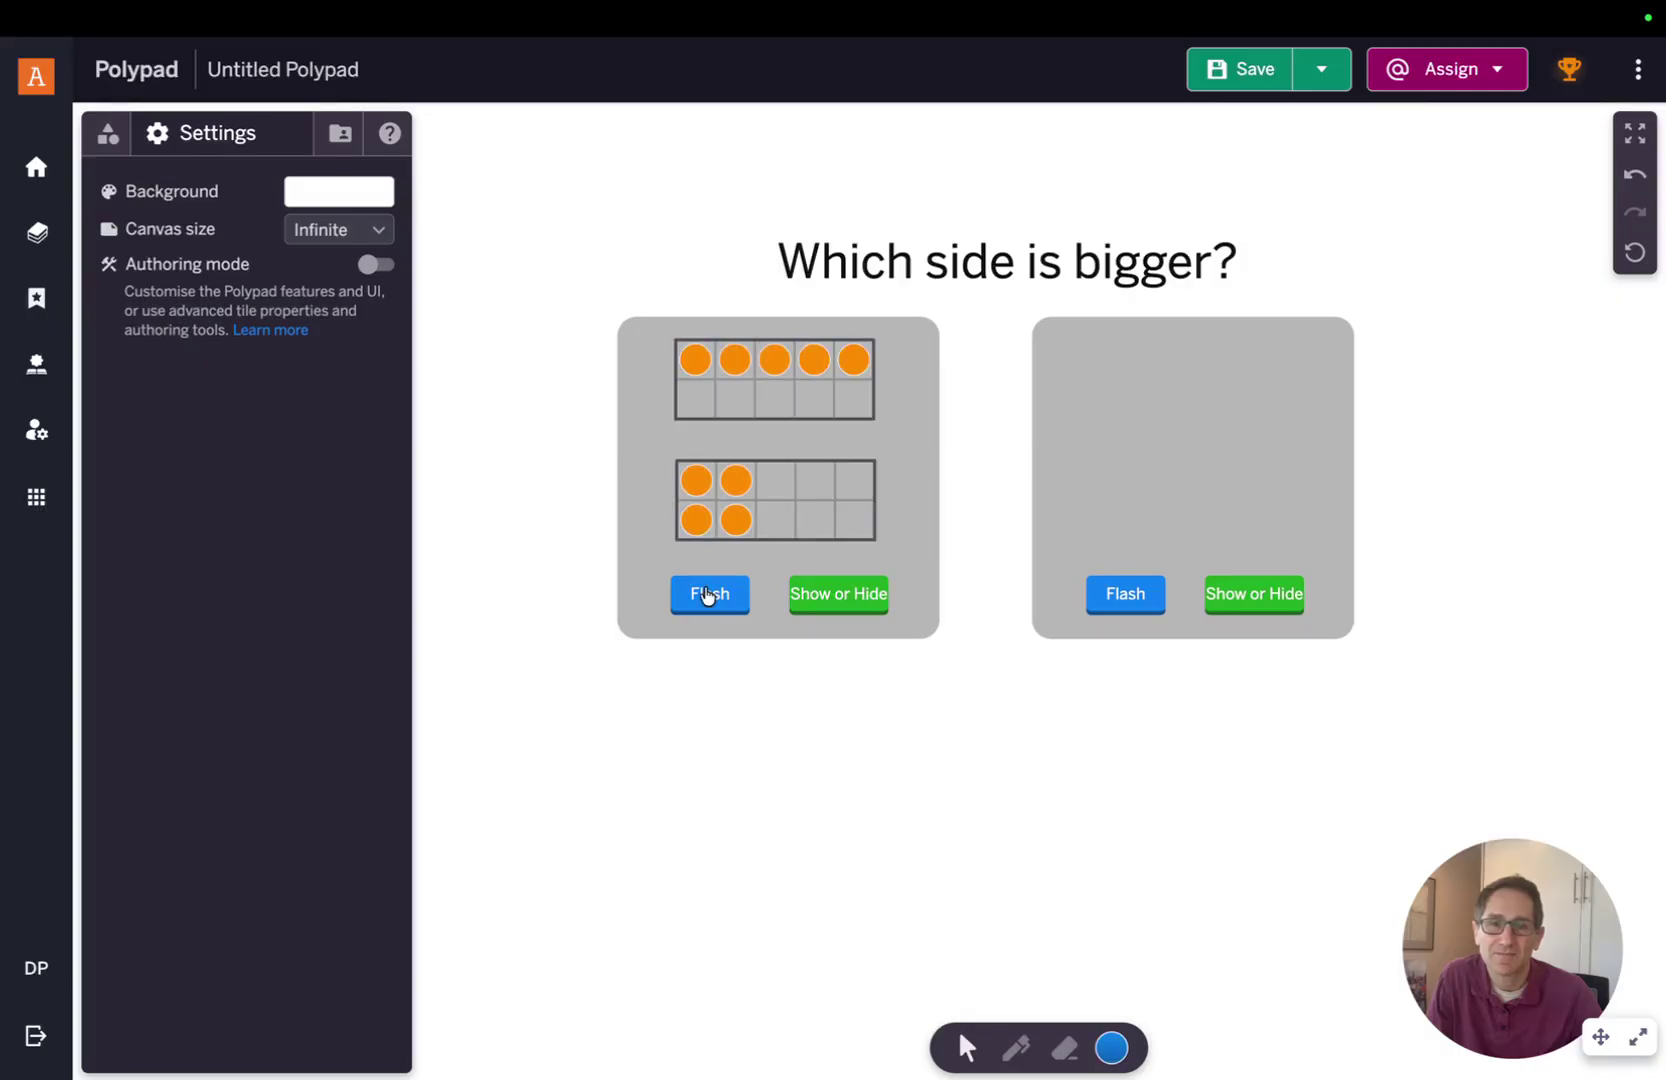
pyautogui.click(727, 607)
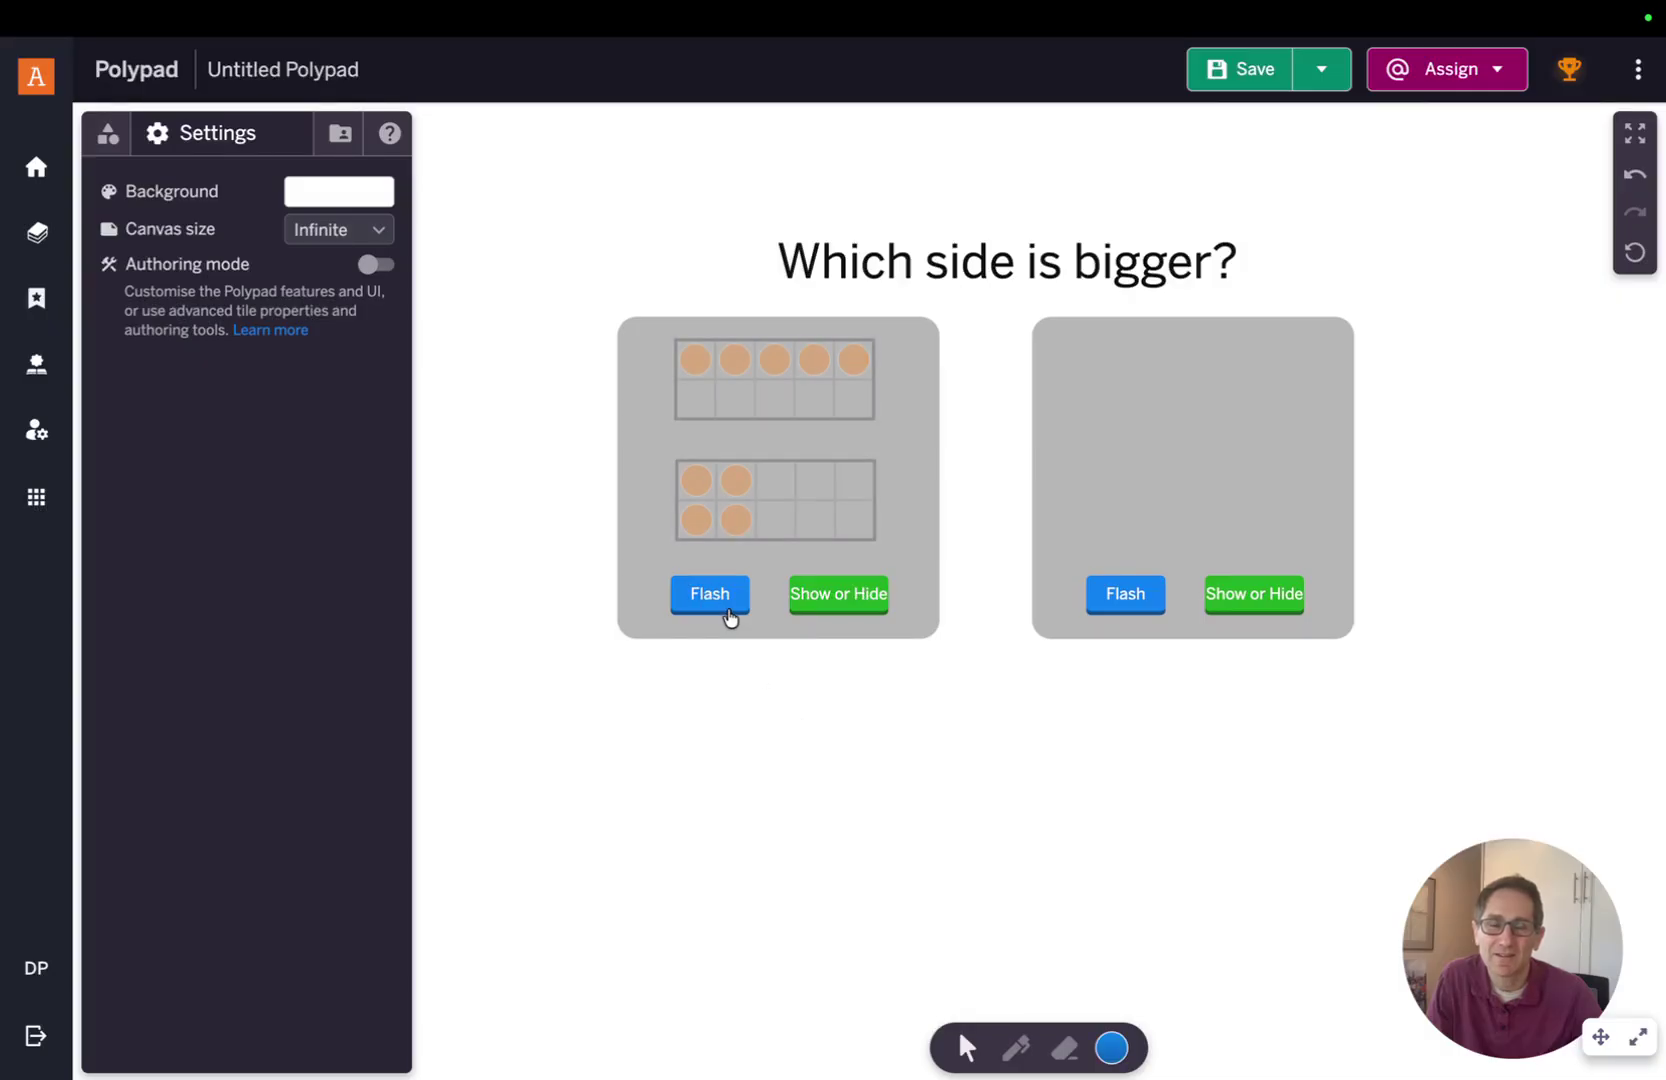
pyautogui.click(711, 595)
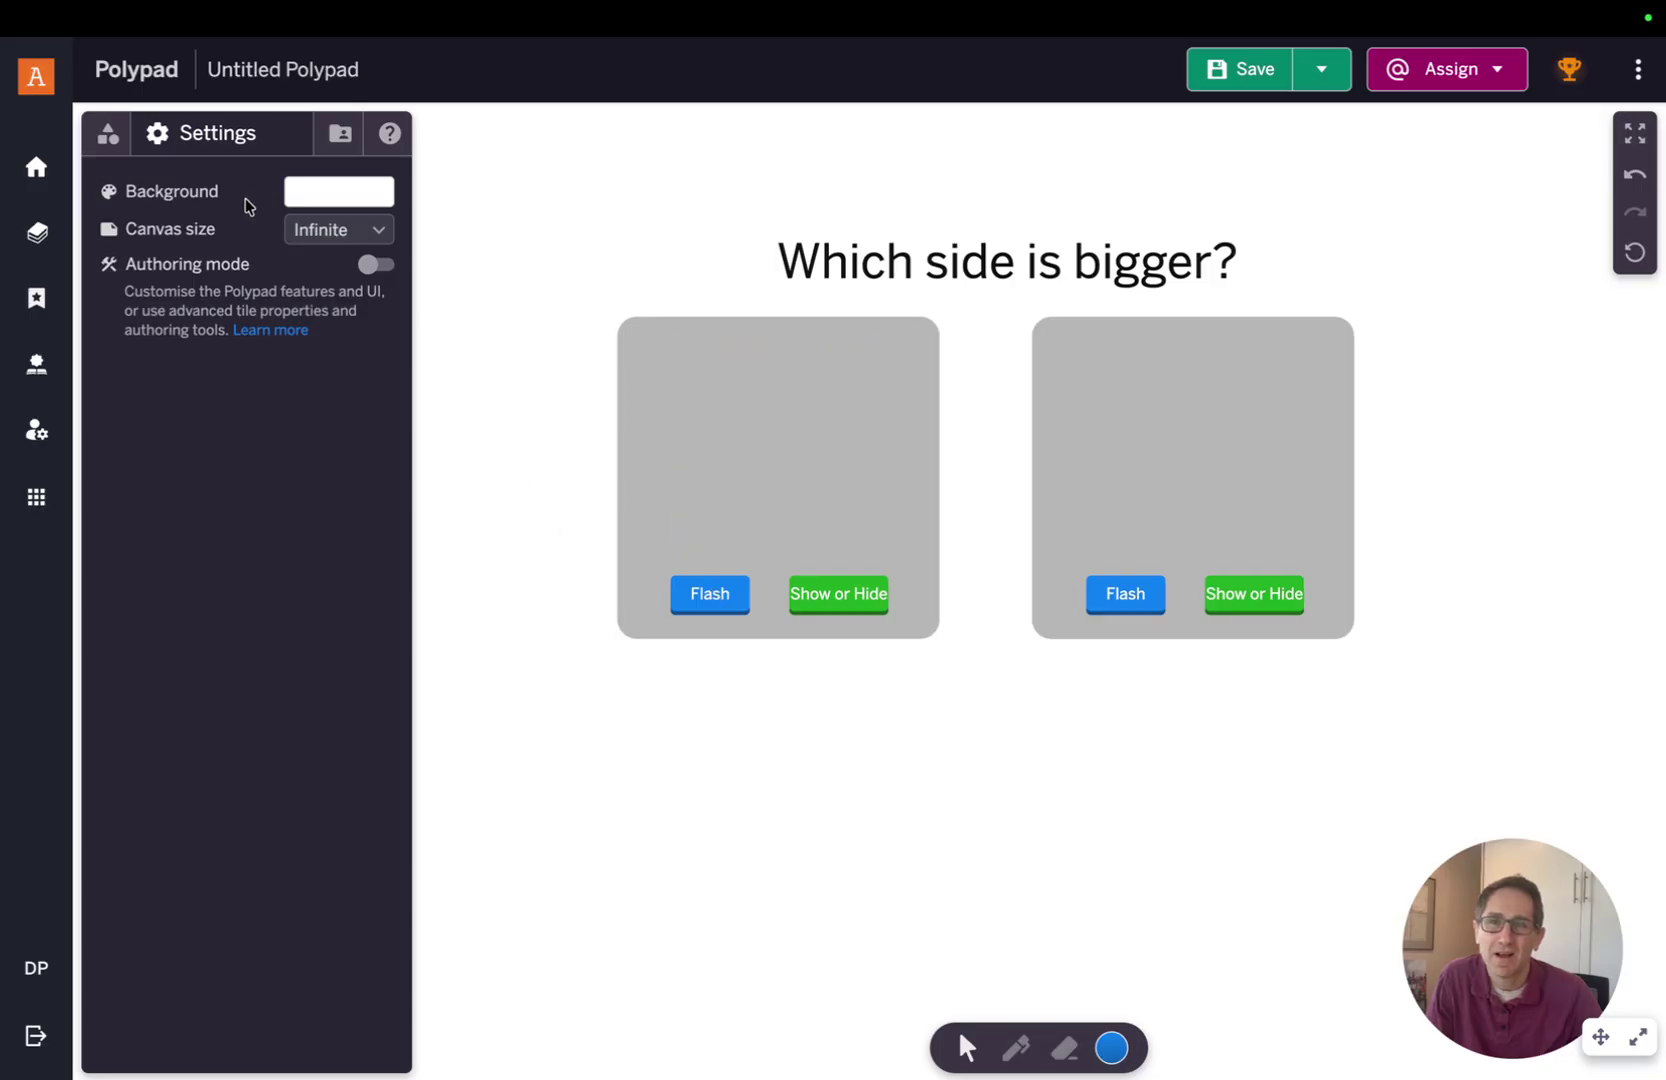
# - Turn on authoring mode to review the Flash and Toggle actions for both sides, and turn it off again
pyautogui.click(368, 264)
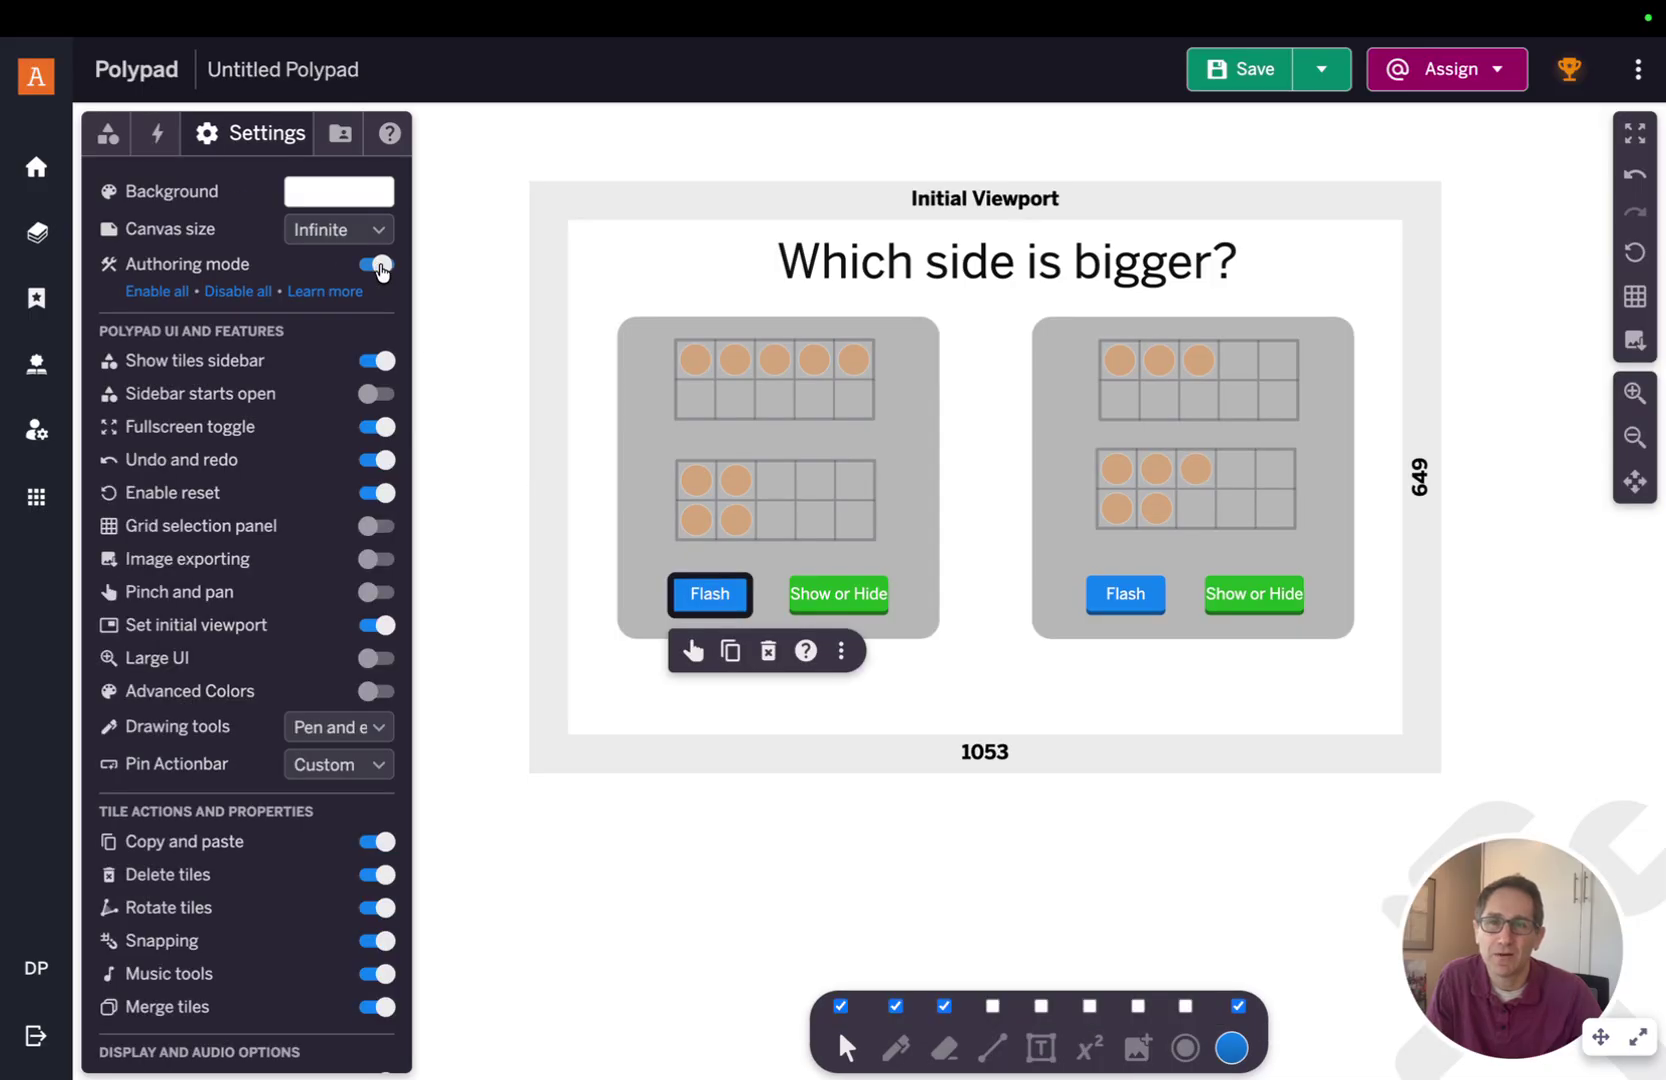
pyautogui.click(157, 136)
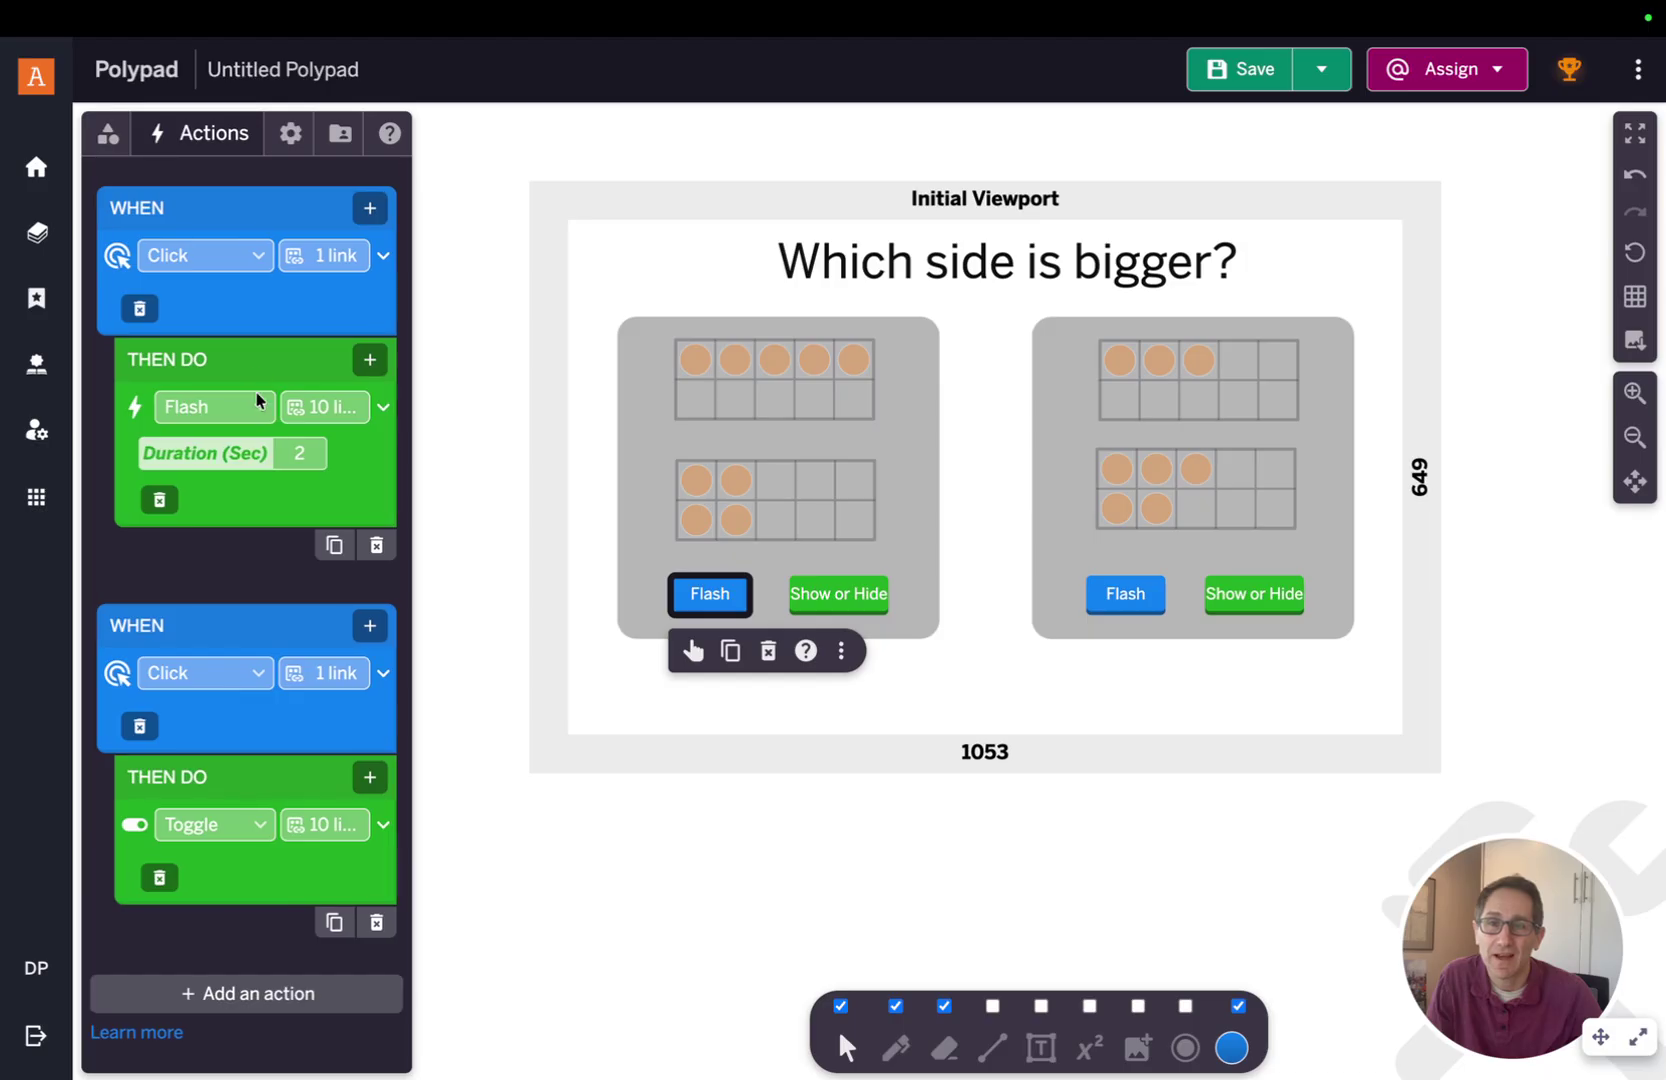
pyautogui.scroll(15, 310, 441)
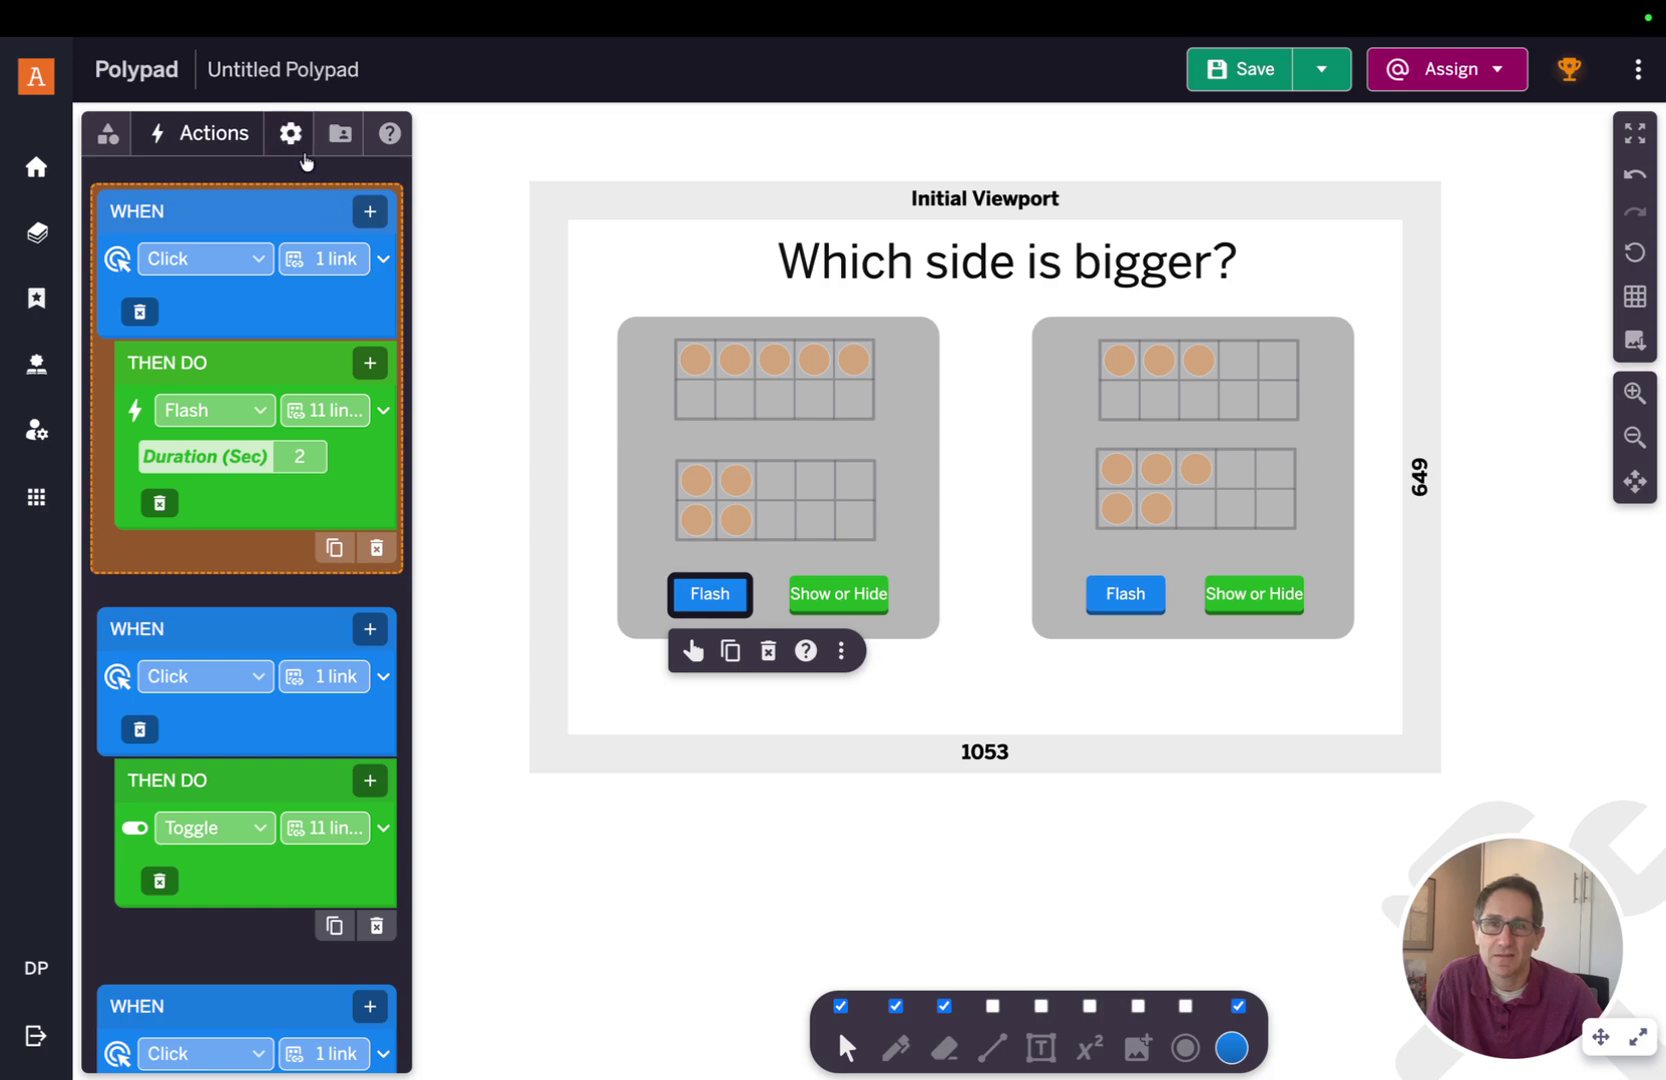
pyautogui.click(290, 133)
pyautogui.click(375, 264)
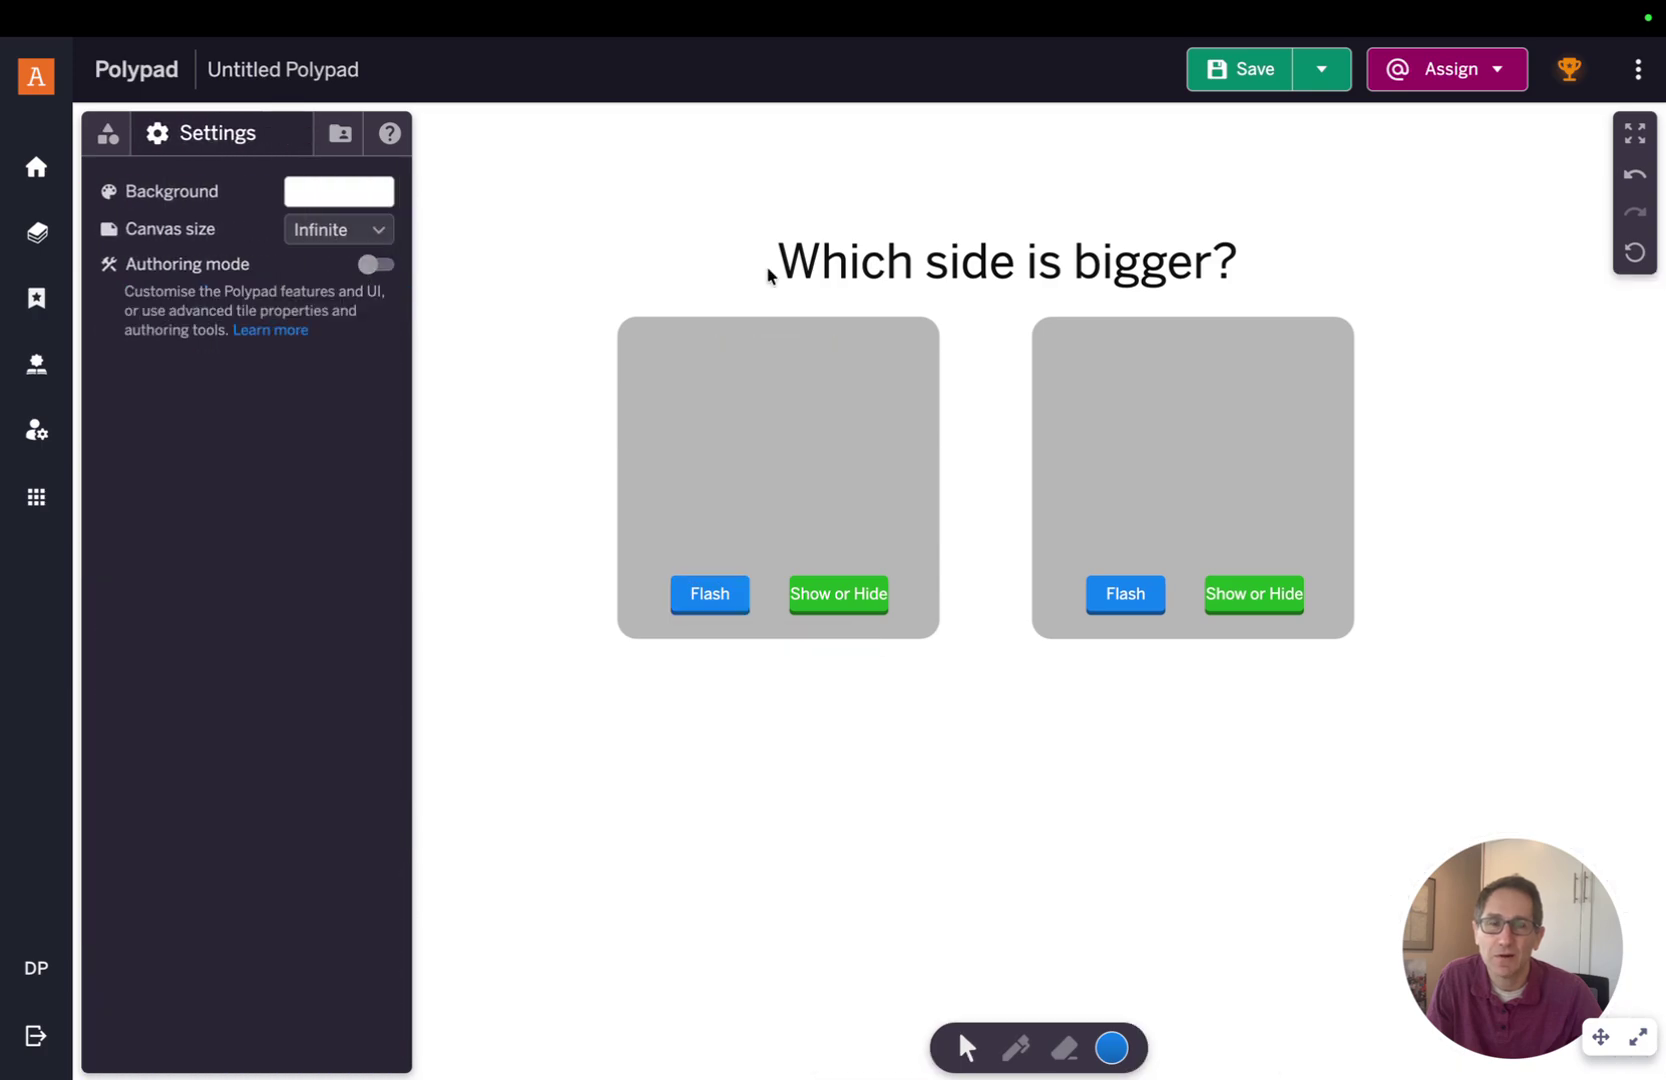
# - Look at the additional save options for duplicating or deleting the Polypad, without choosing one
pyautogui.click(1320, 75)
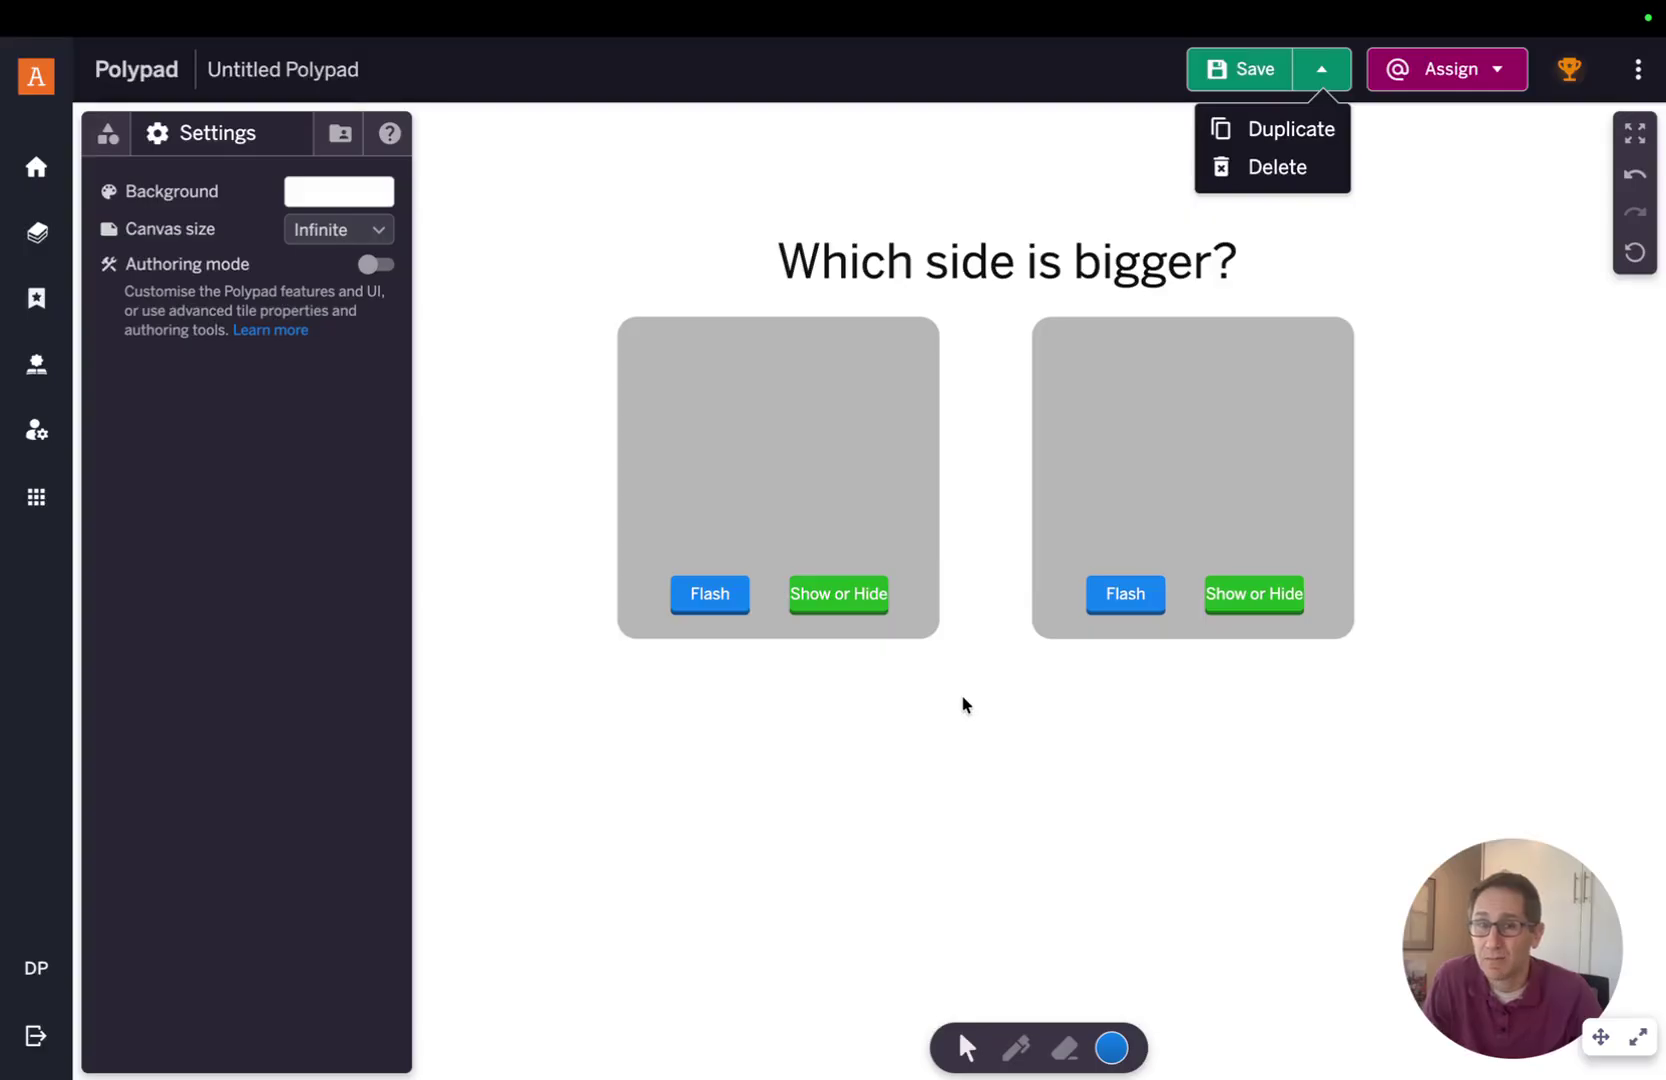
pyautogui.click(1046, 804)
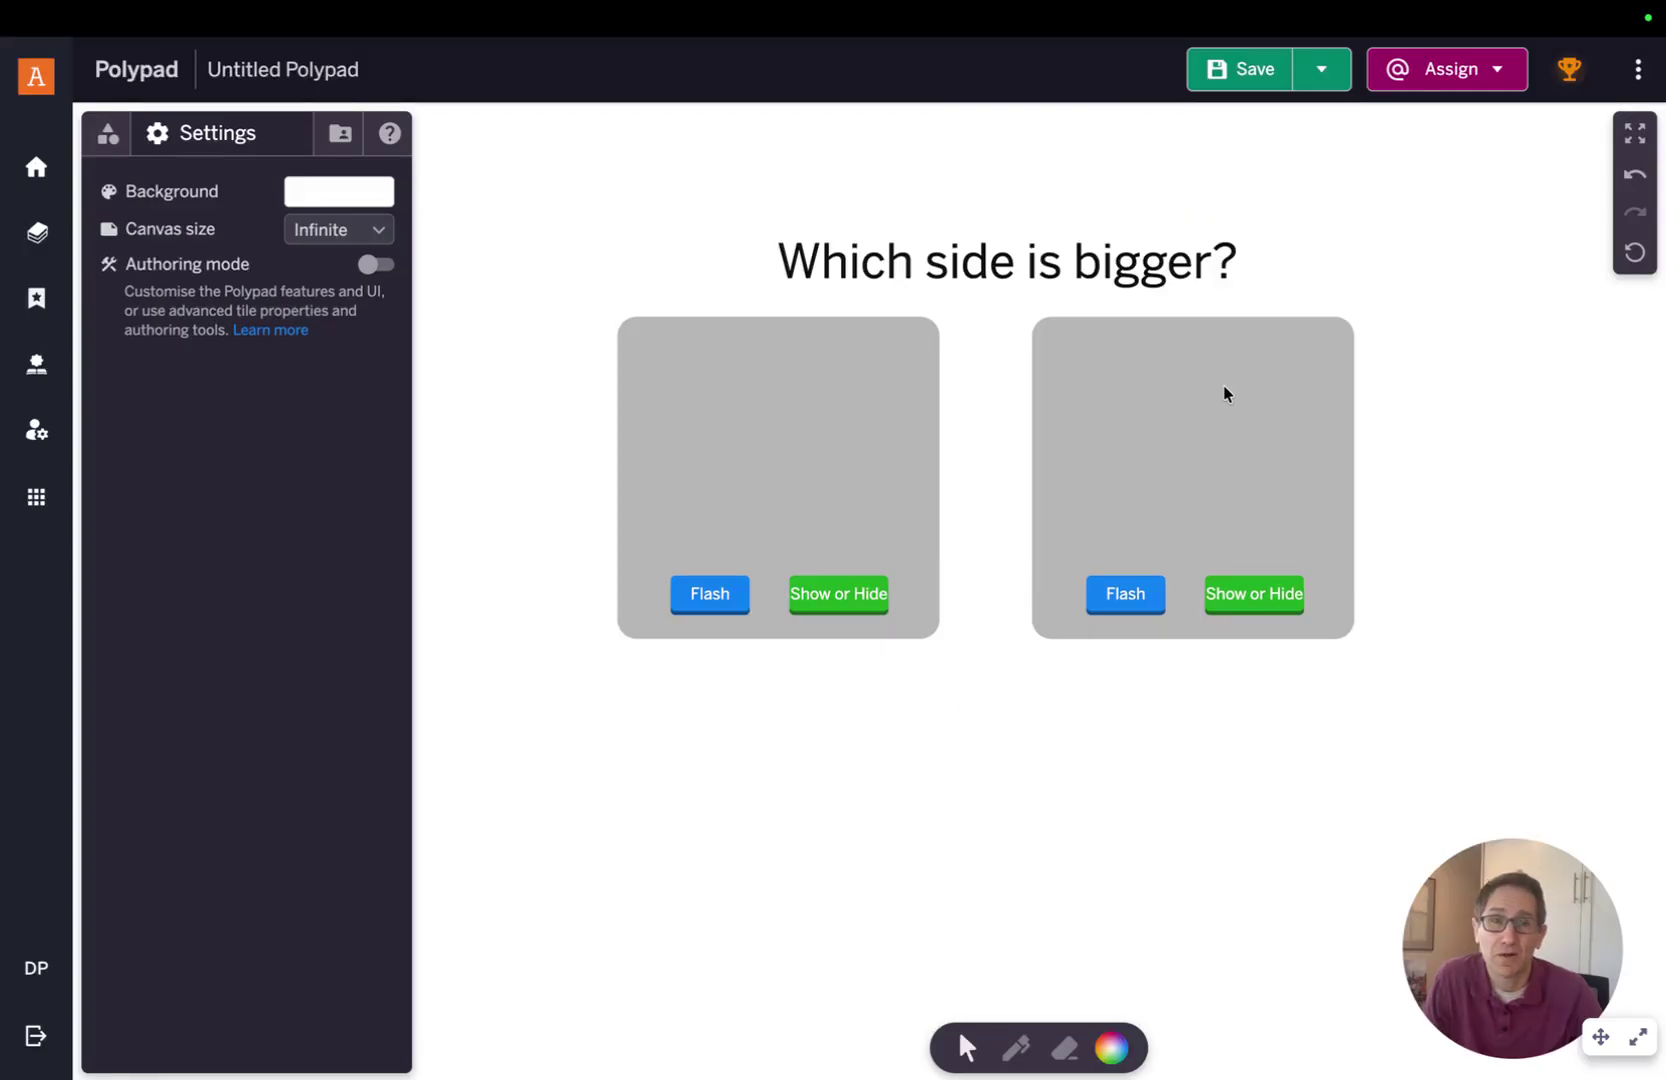
pyautogui.click(1321, 69)
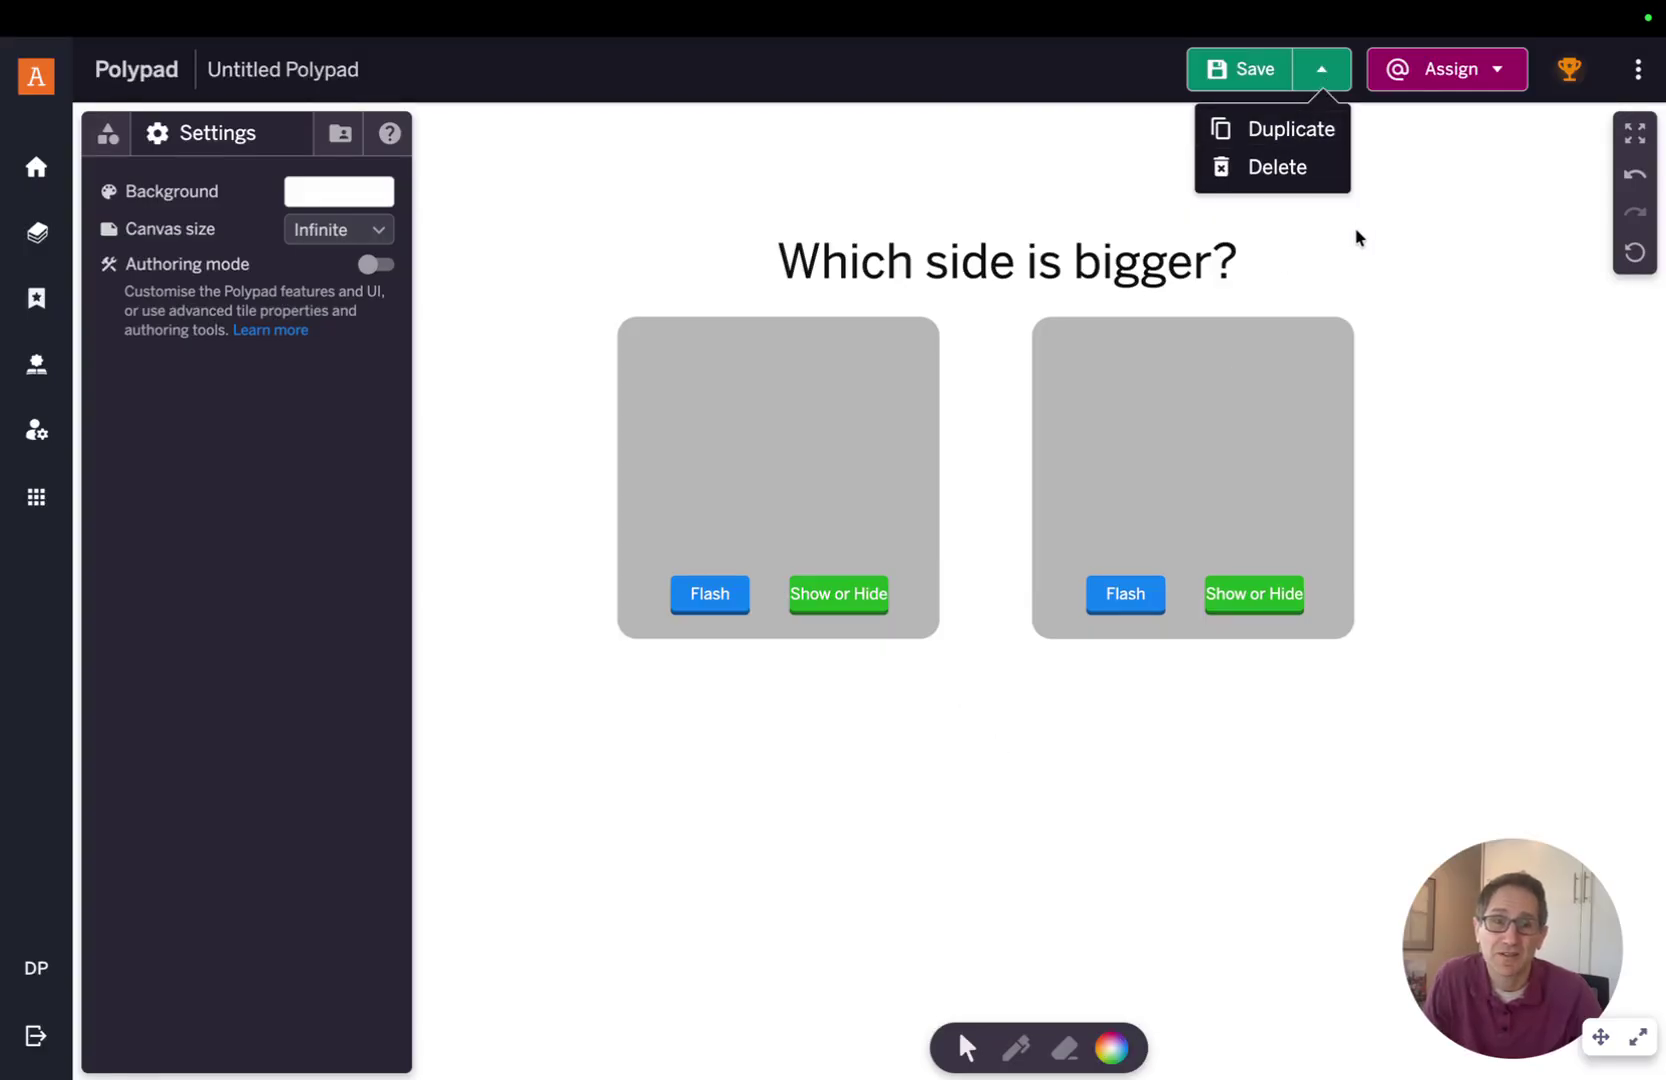
pyautogui.click(1412, 262)
pyautogui.click(1321, 69)
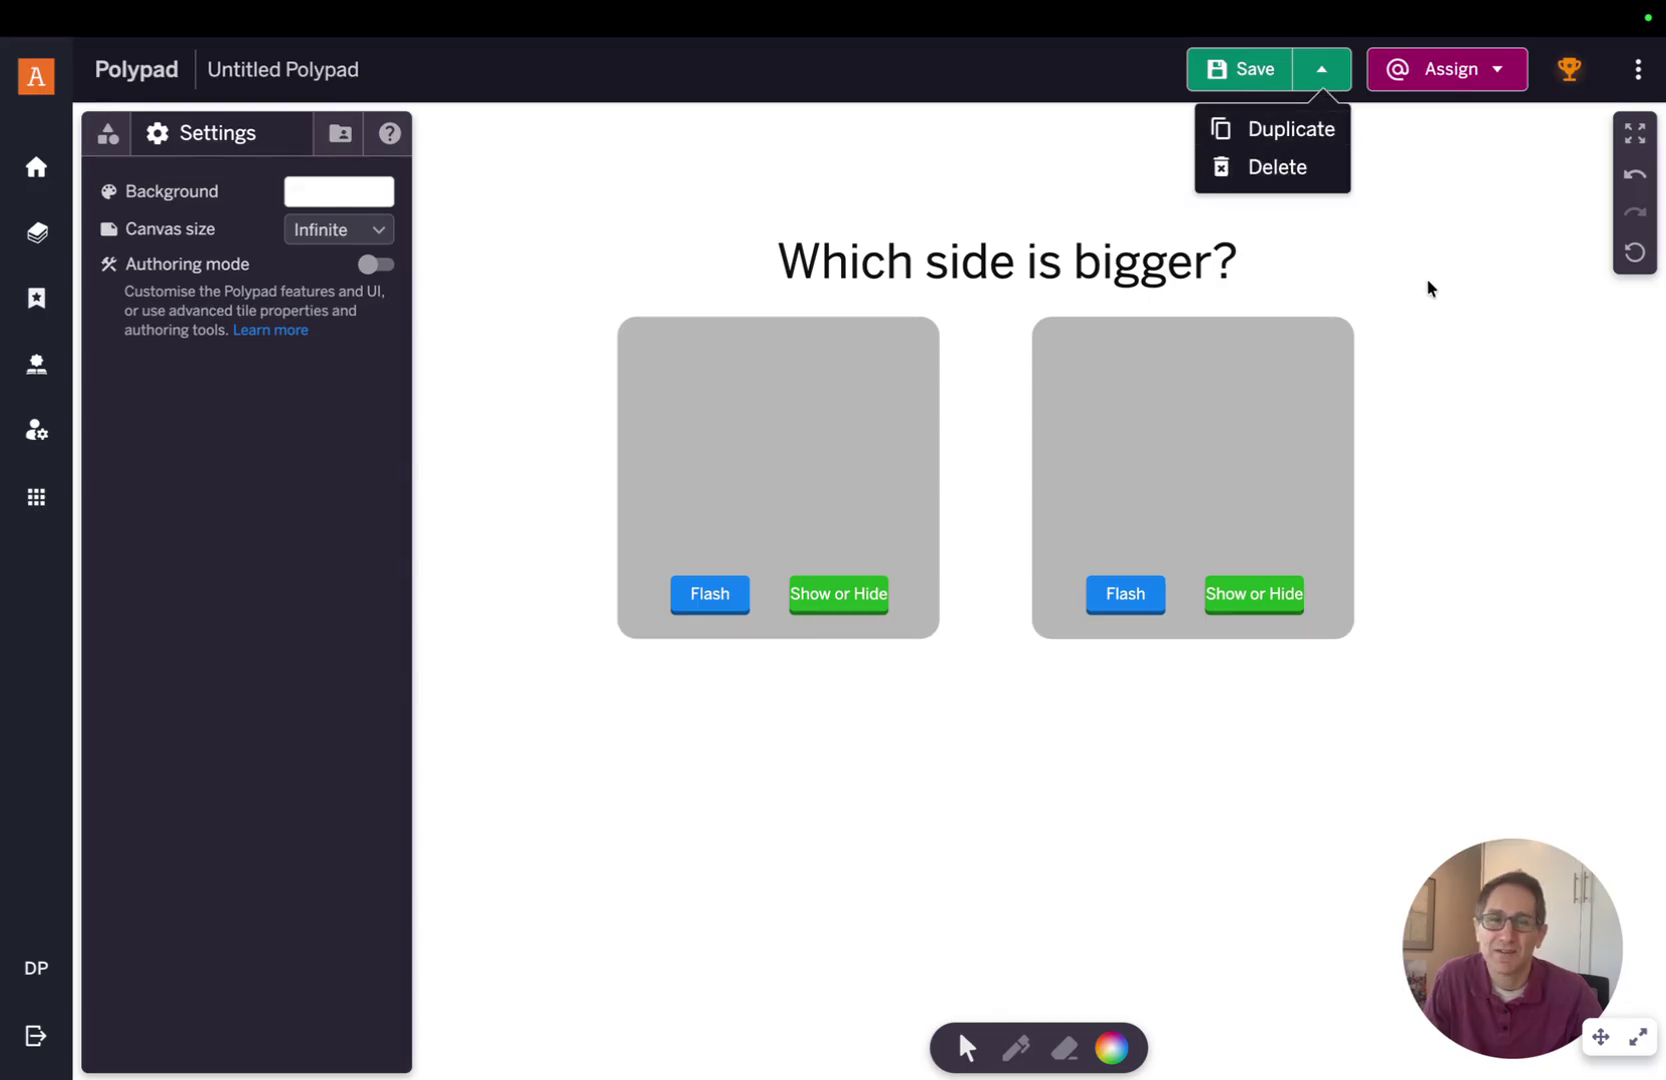
pyautogui.click(1466, 400)
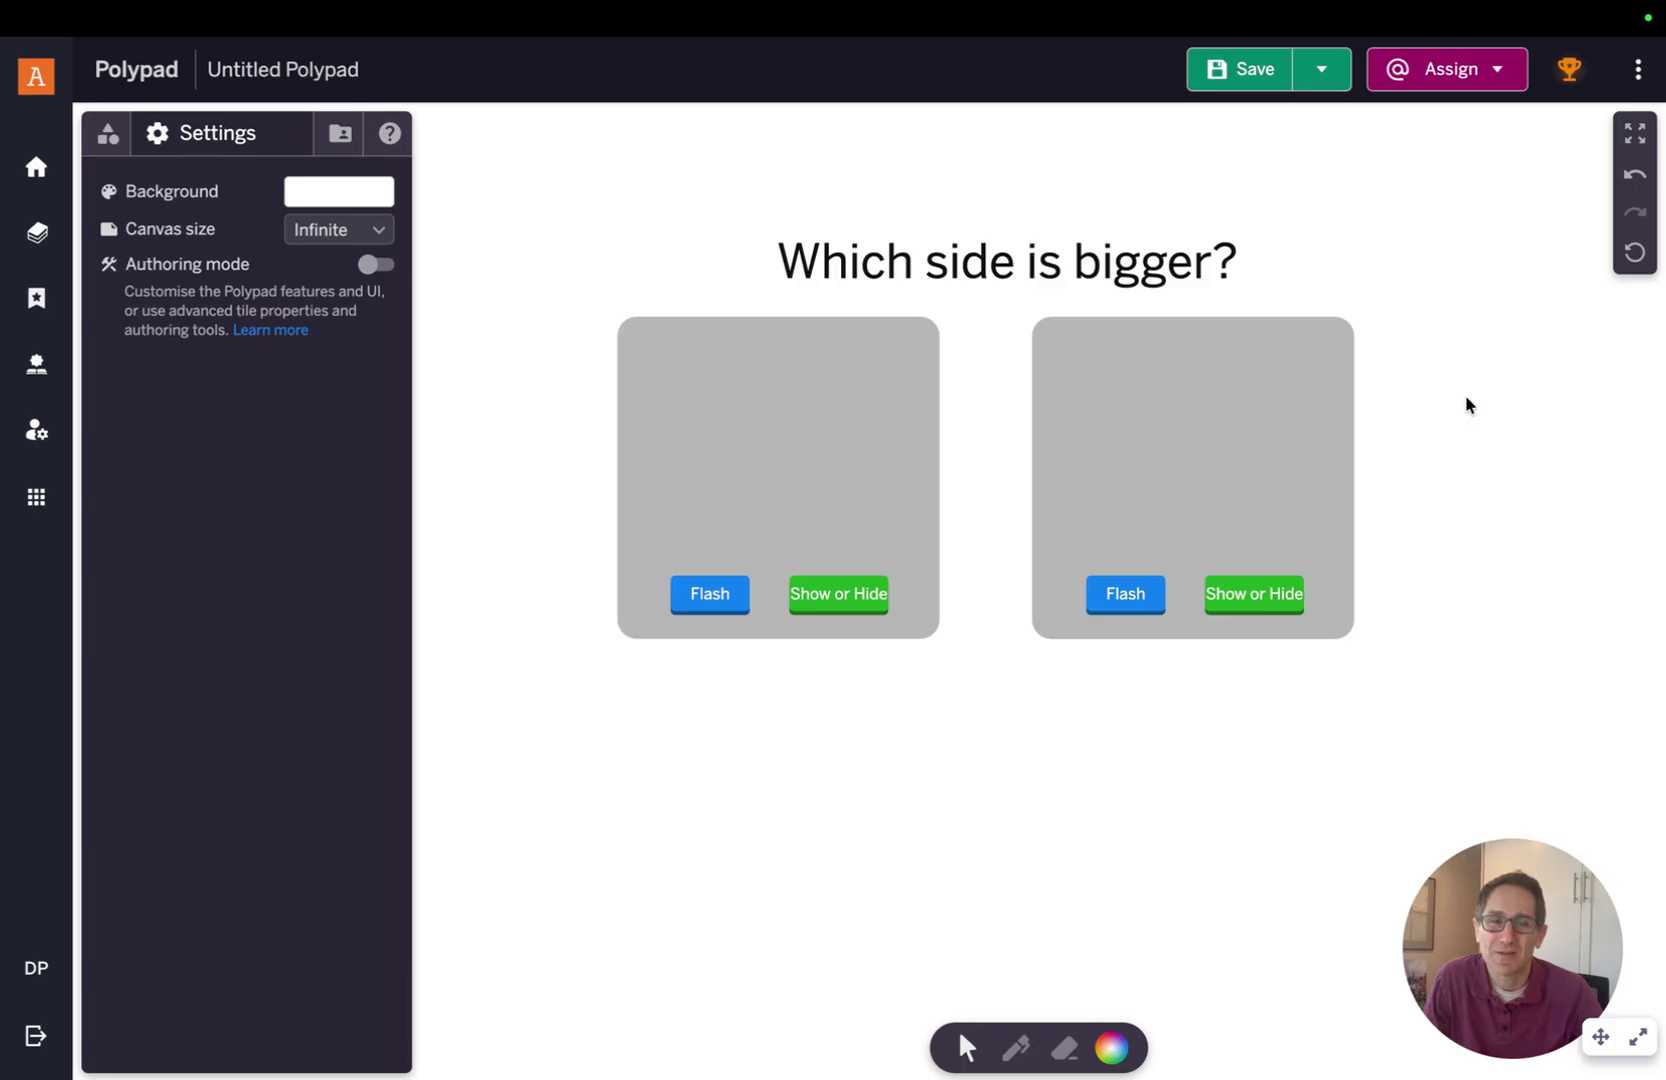